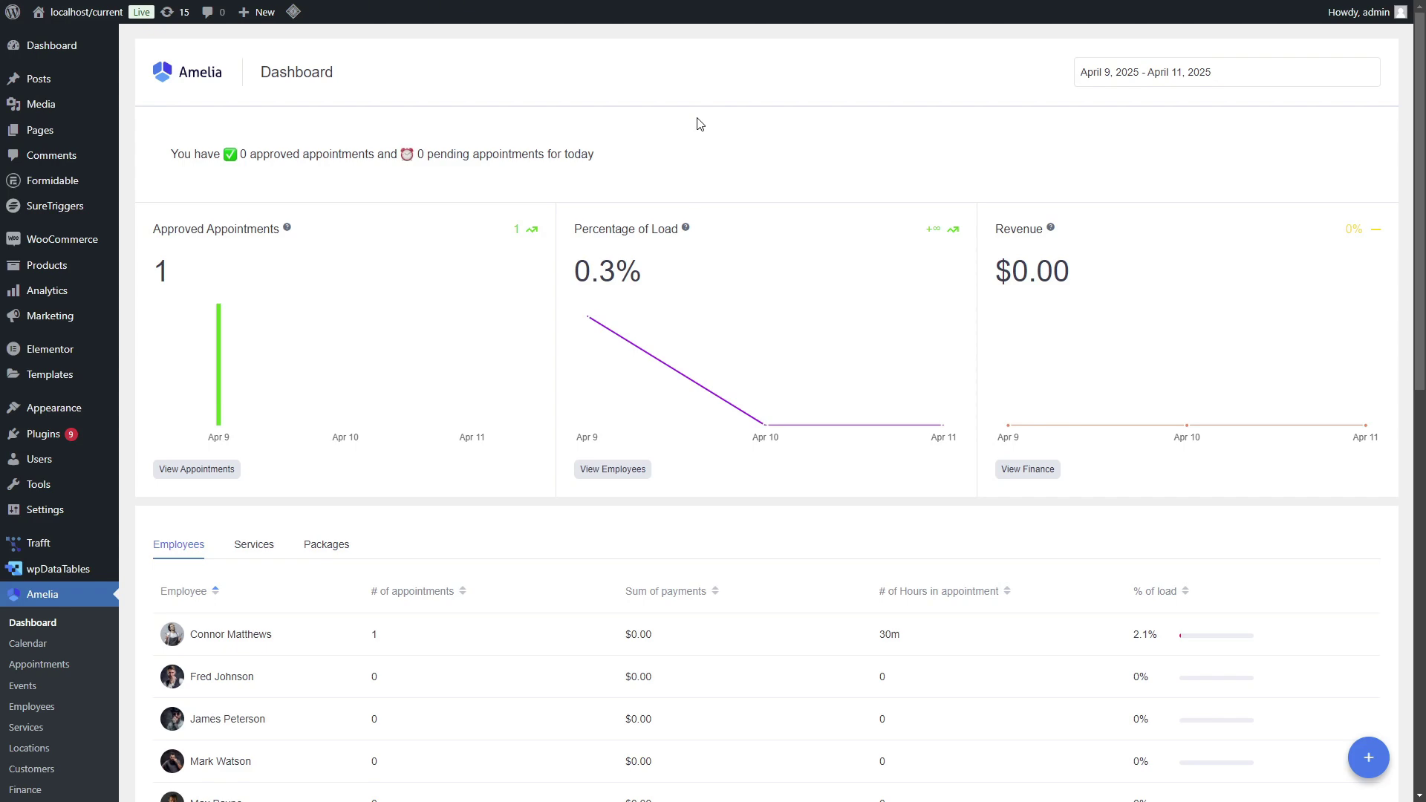
- Choose UTC+1 instead of Belgrade in the General Settings timezone list and save changes
mouse_move(54, 510)
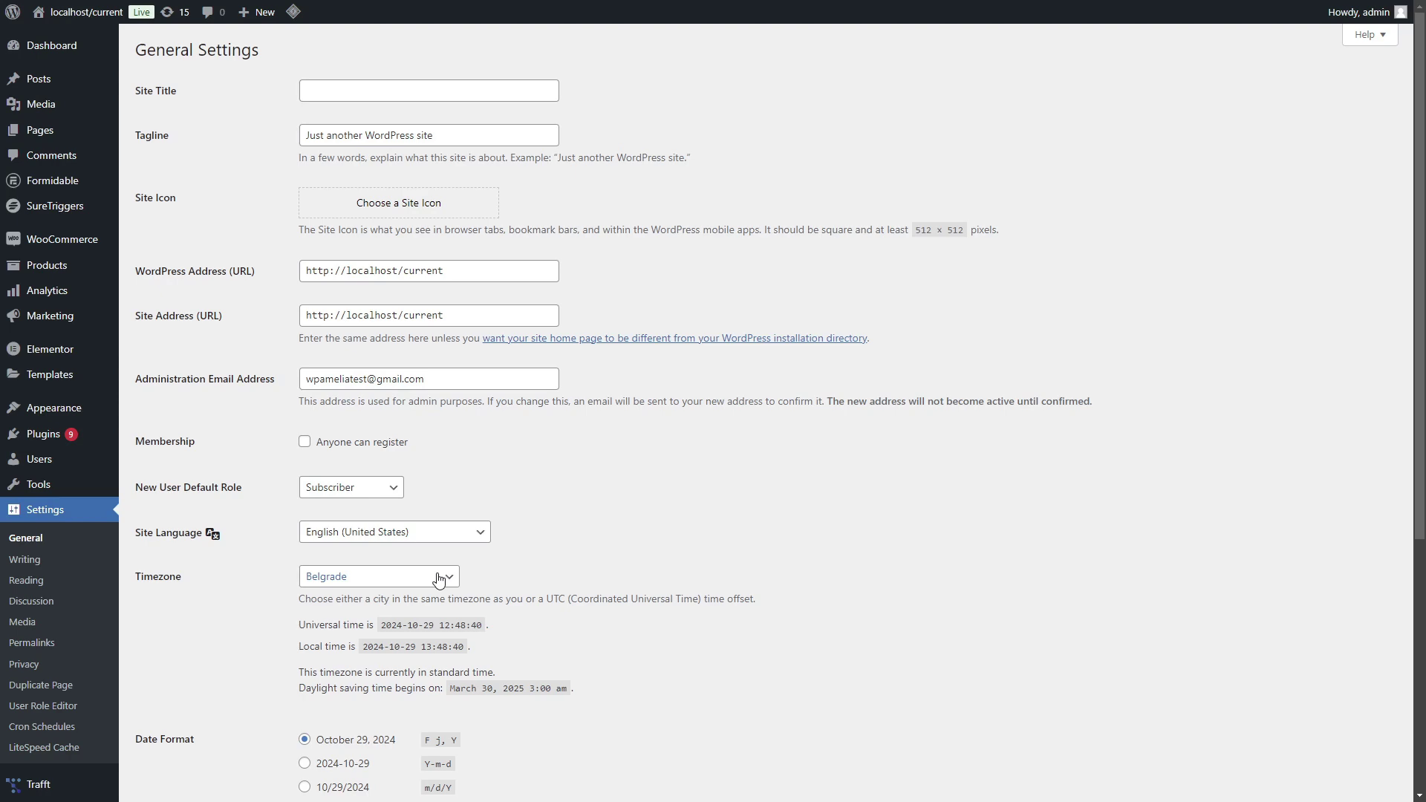
left_click(438, 579)
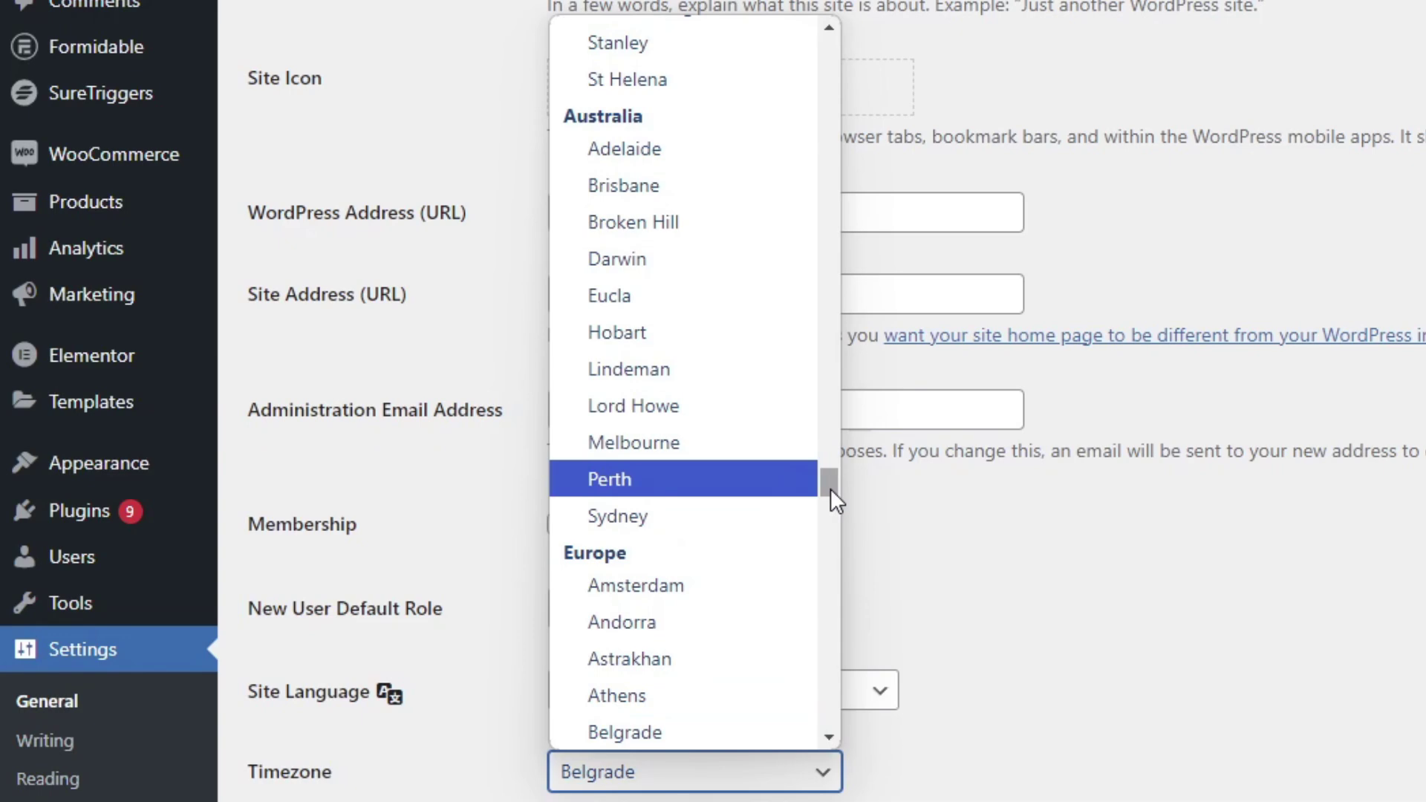
left_click_drag(453, 422, 452, 429)
left_click_drag(828, 504, 829, 695)
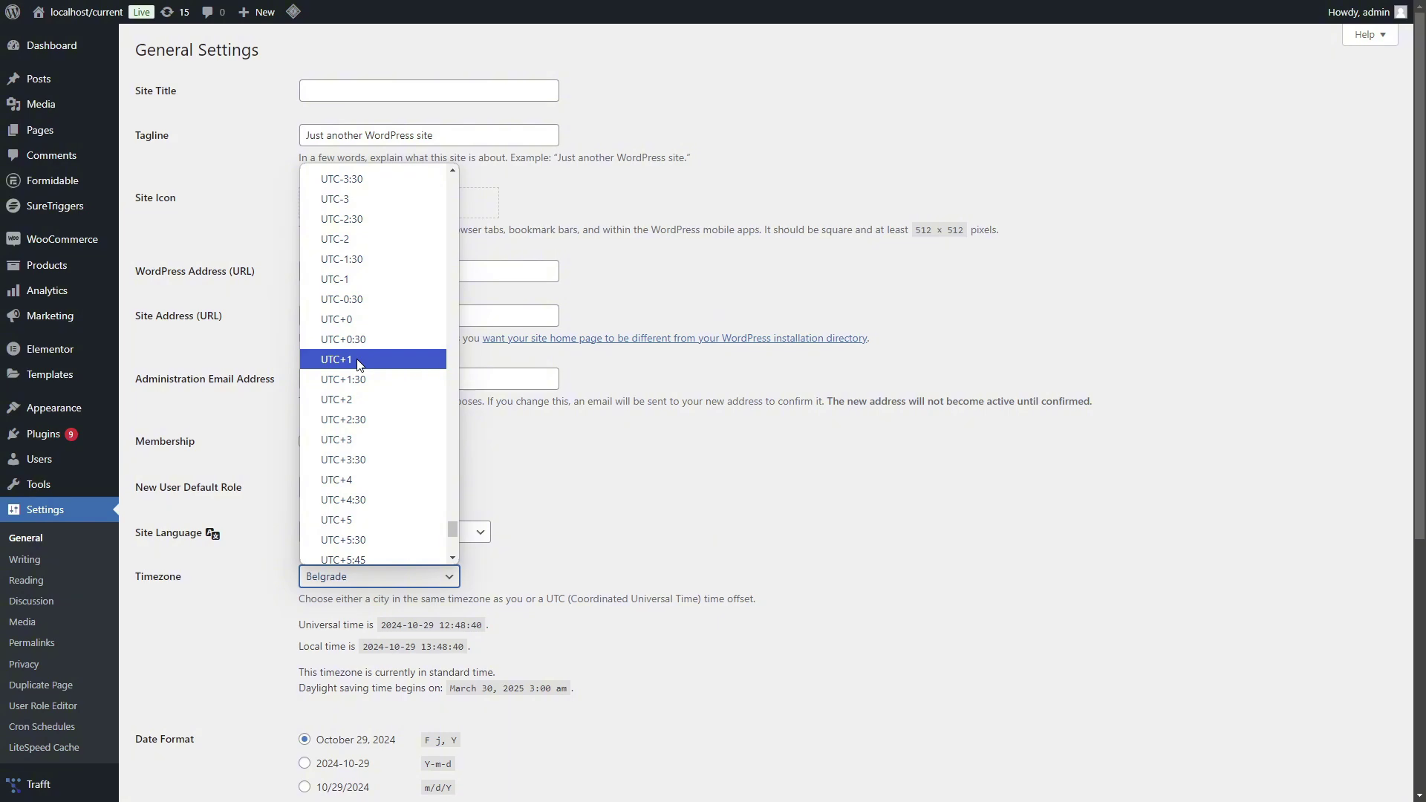
left_click(358, 359)
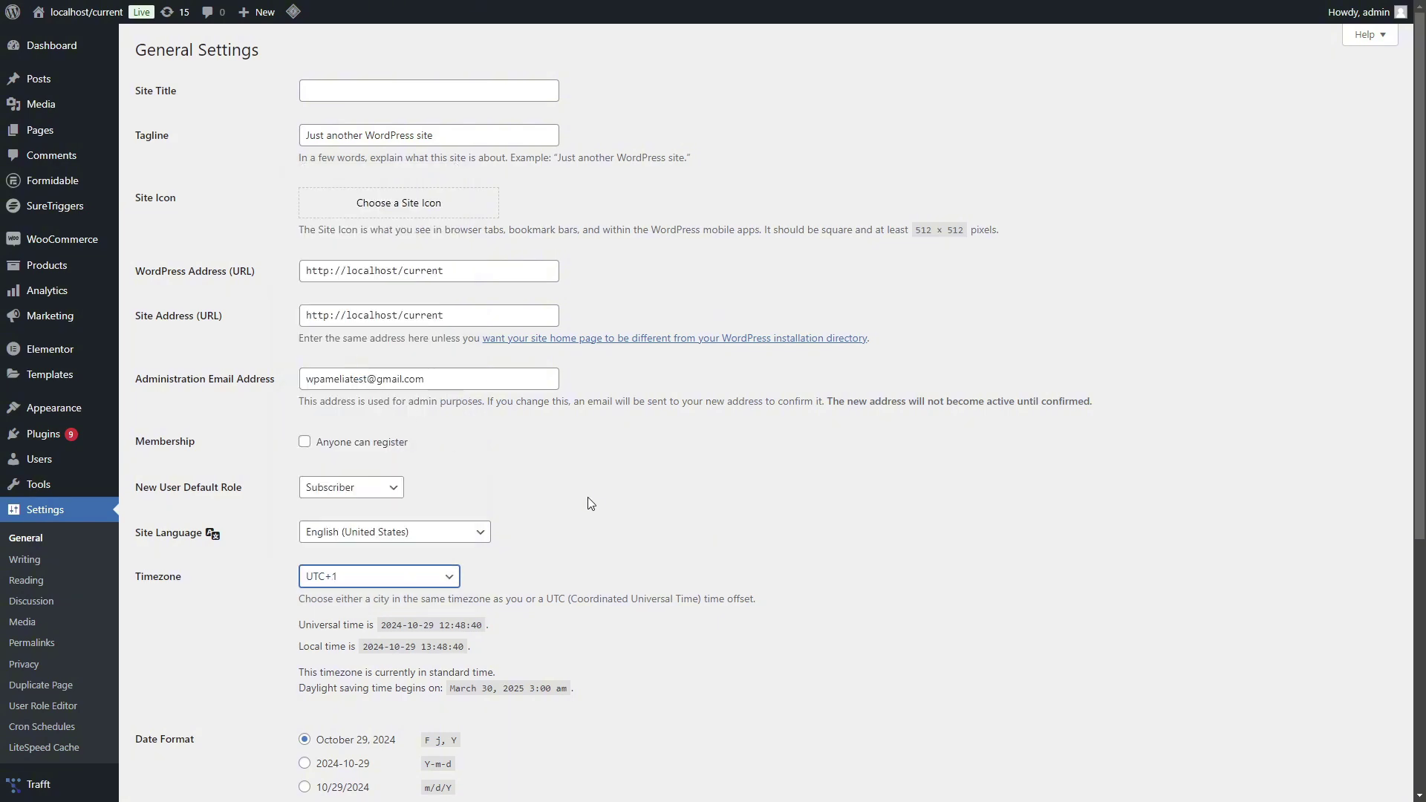
scroll(586, 497, "down", 5)
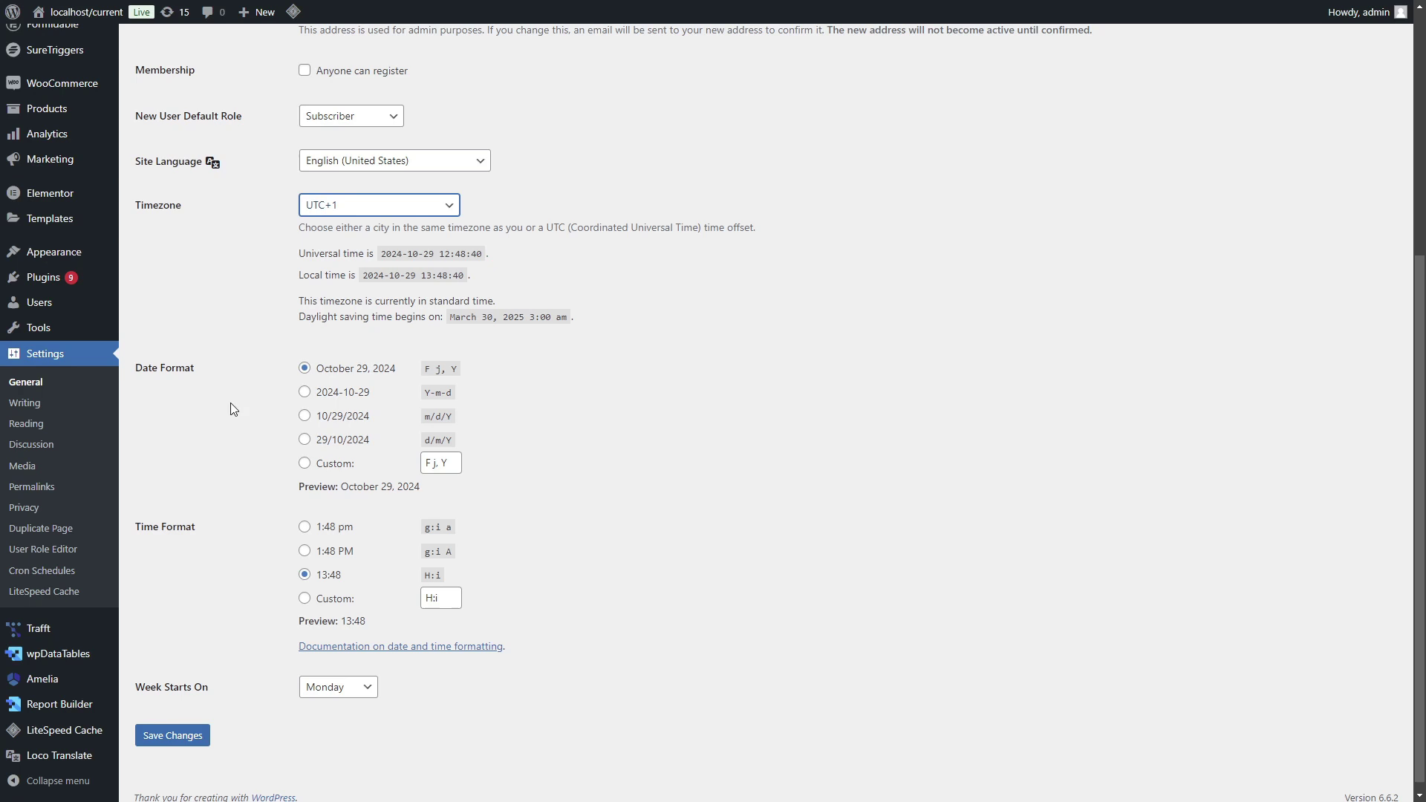
left_click(194, 743)
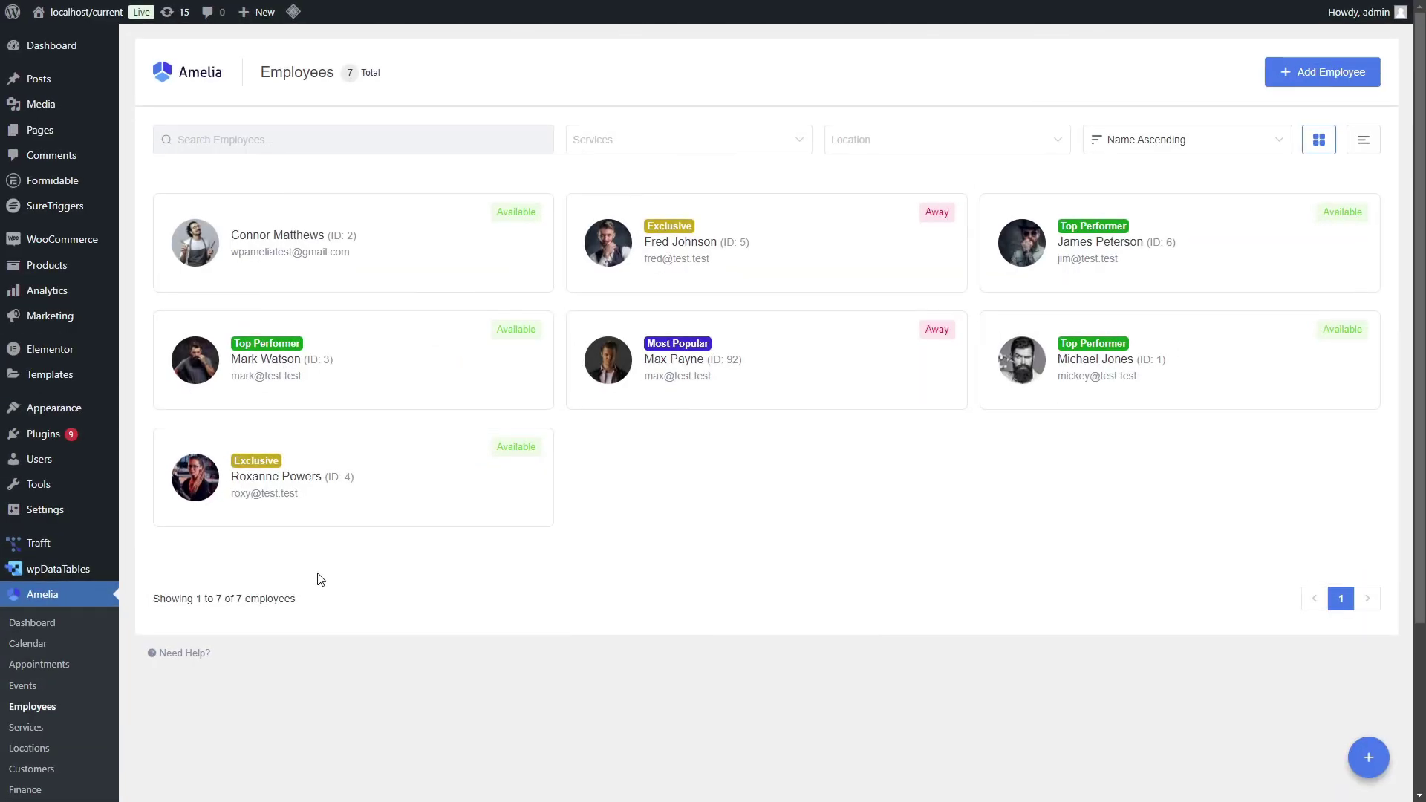
- Open the first employee's edit panel and review their 09:00–17:00 weekday work hours
left_click(344, 264)
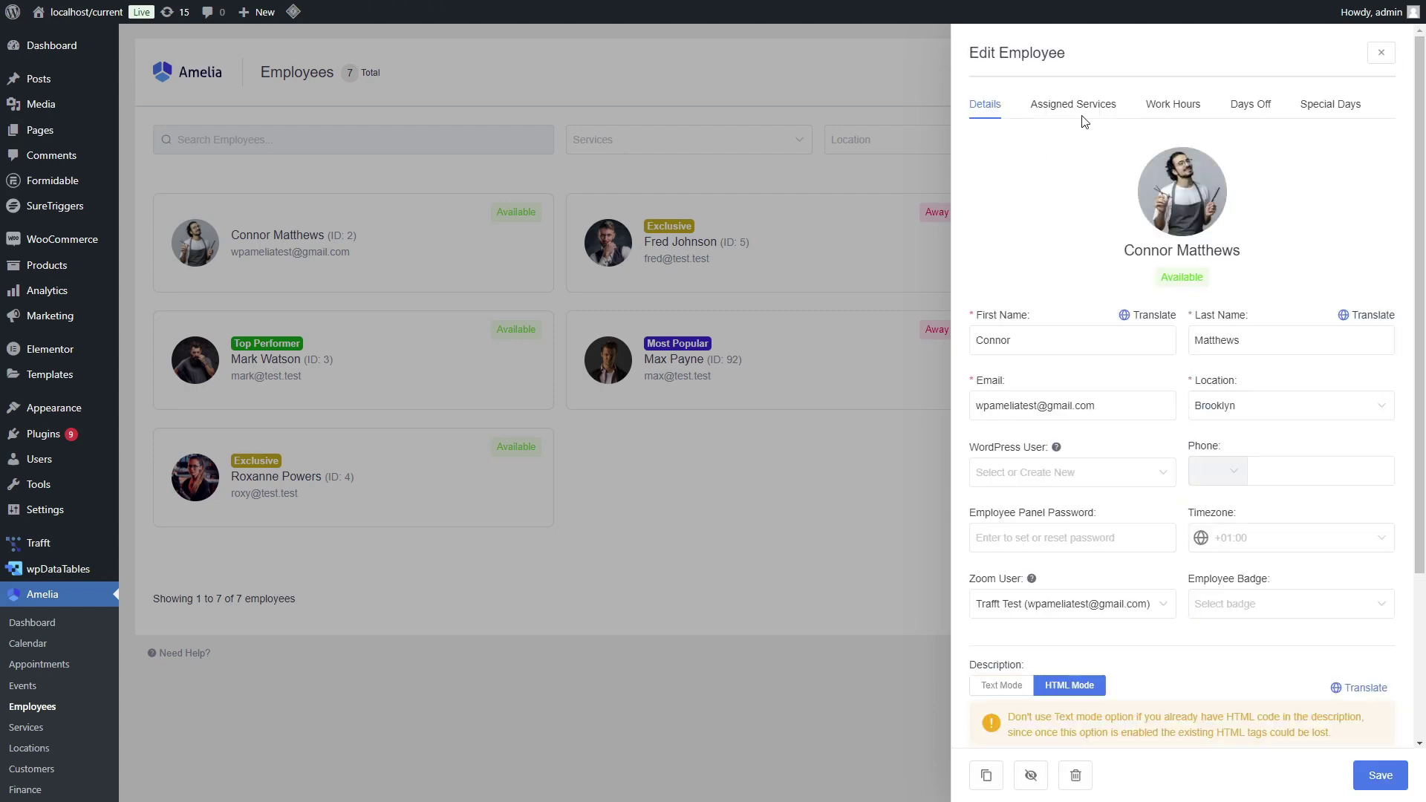
left_click_drag(1112, 239, 1242, 251)
left_click(1168, 110)
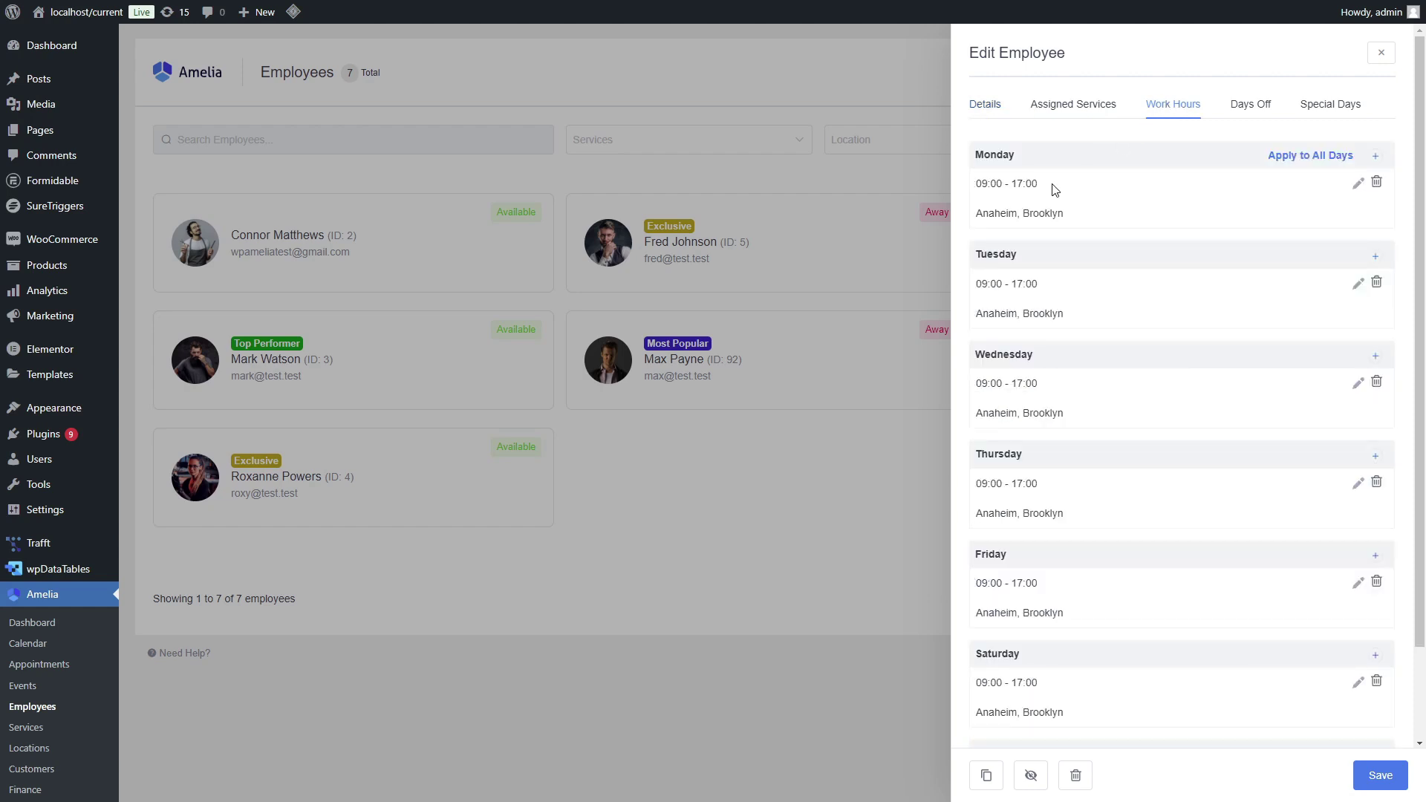
scroll(1059, 205, "down", 3)
scroll(1049, 343, "up", 3)
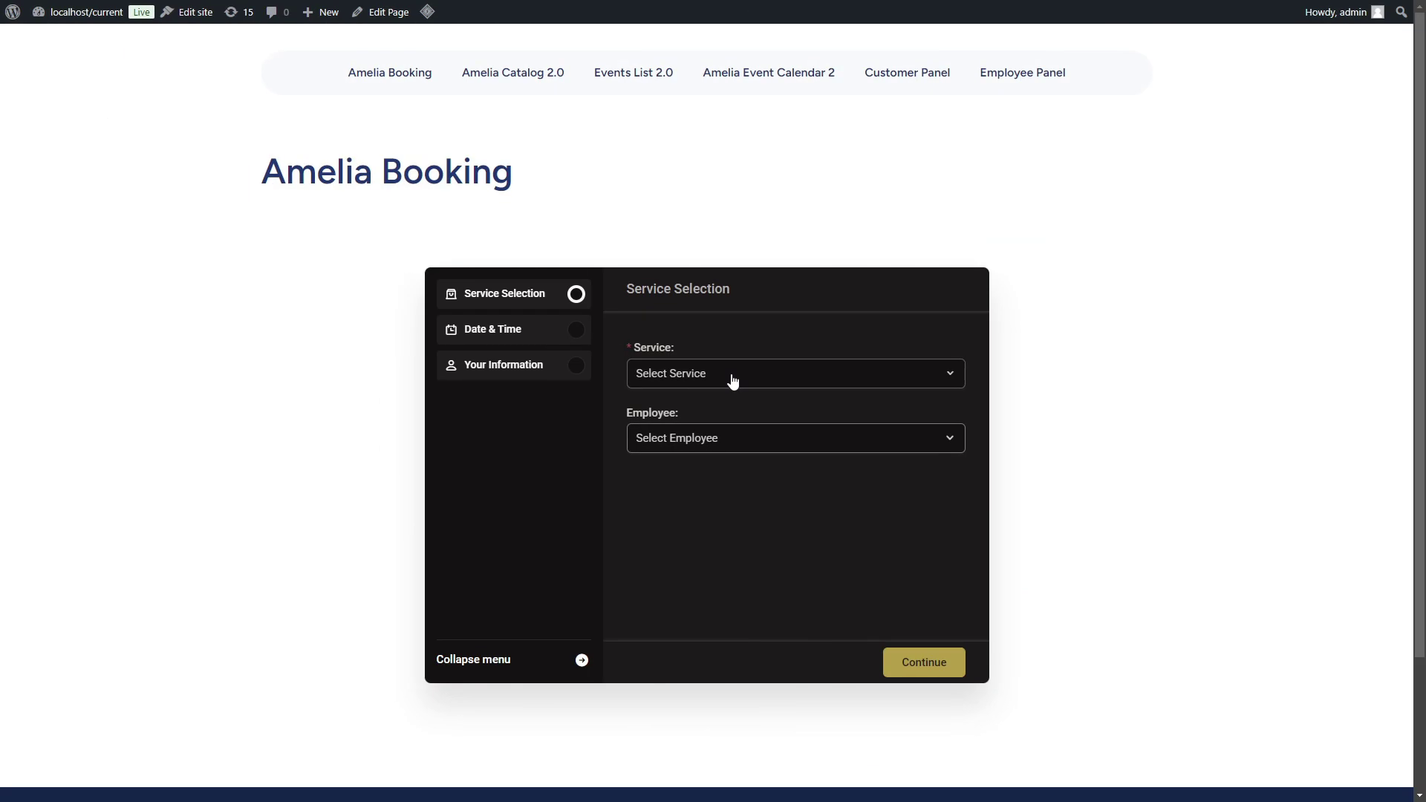
- Choose the Barbershop Haircut service with the first employee and continue past extras
left_click(728, 376)
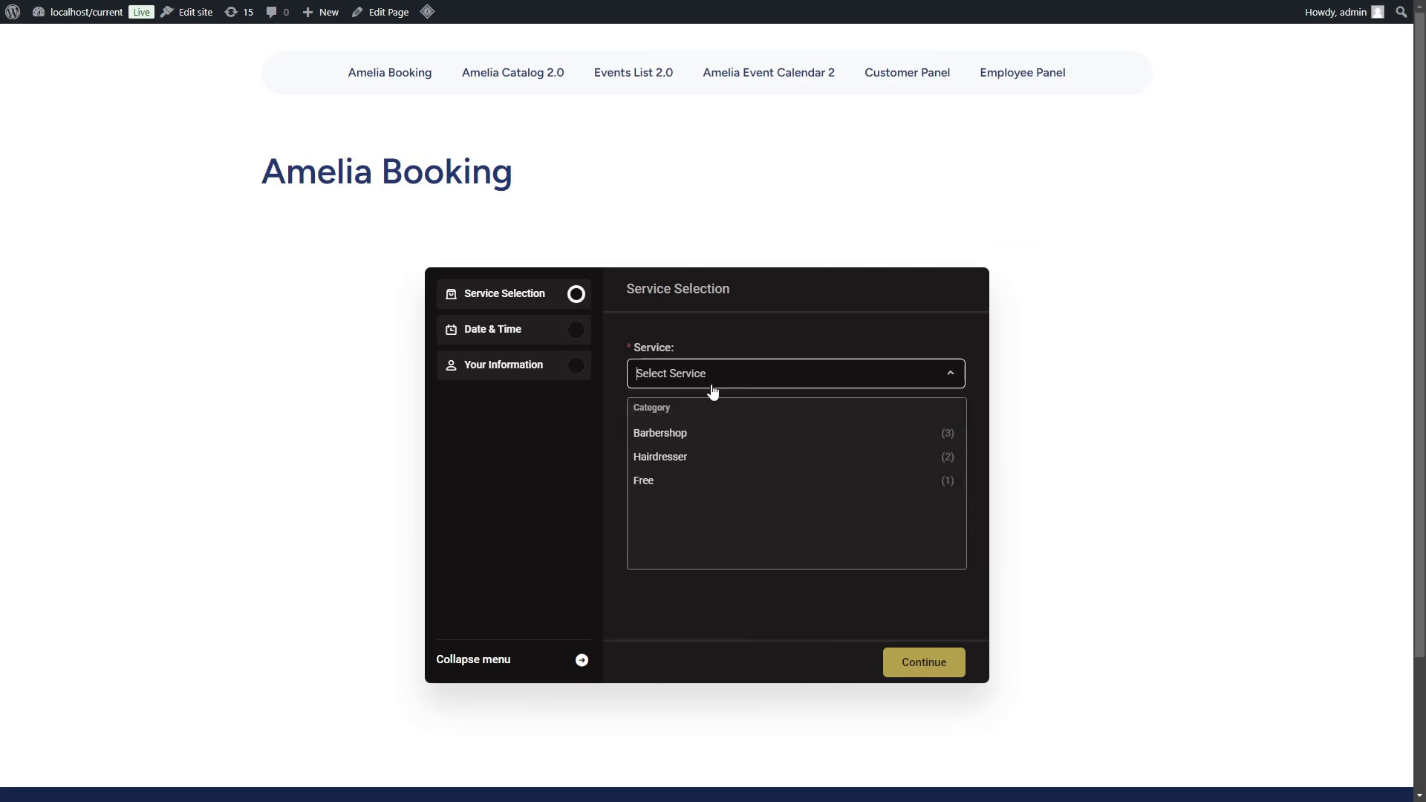
left_click(772, 437)
left_click(765, 441)
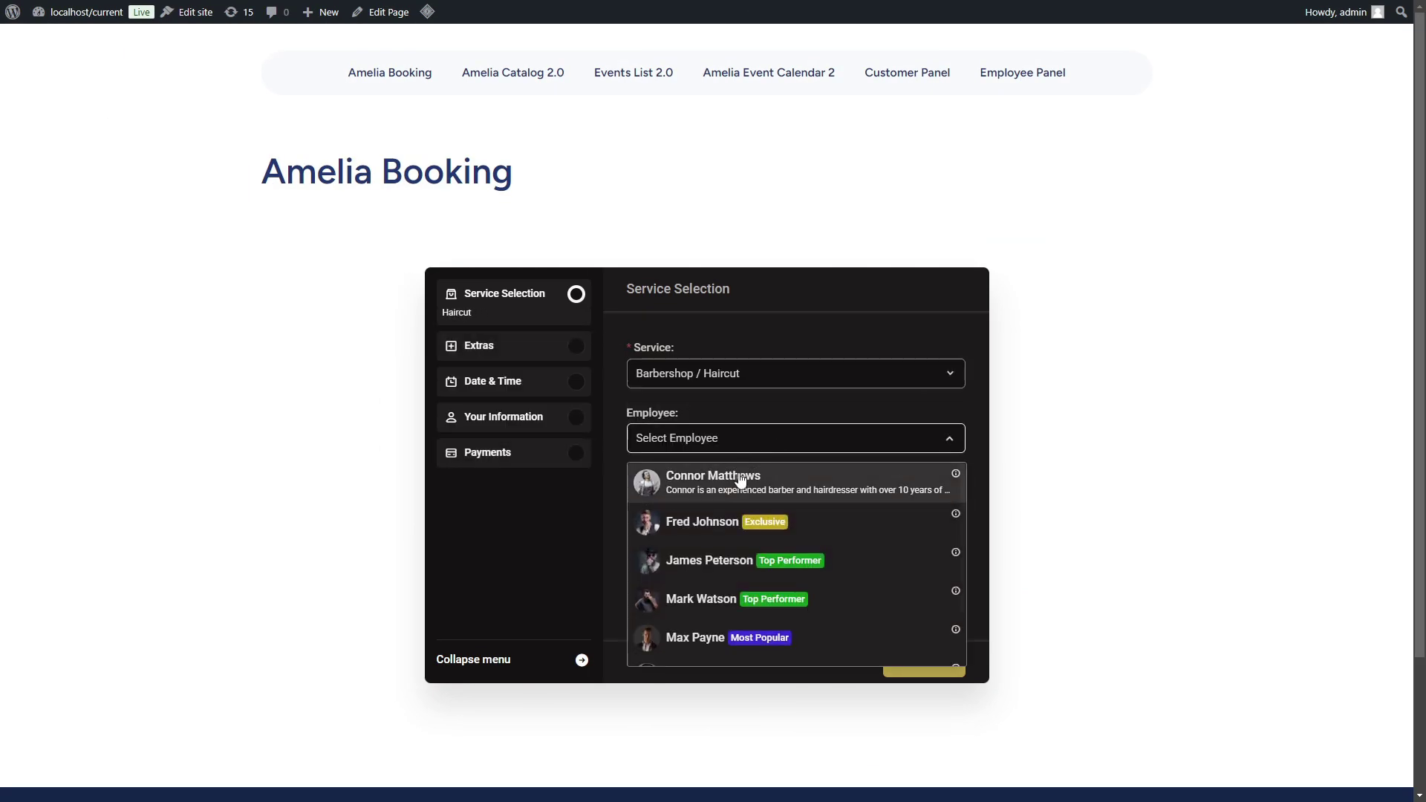
left_click(739, 486)
left_click(922, 663)
left_click(921, 663)
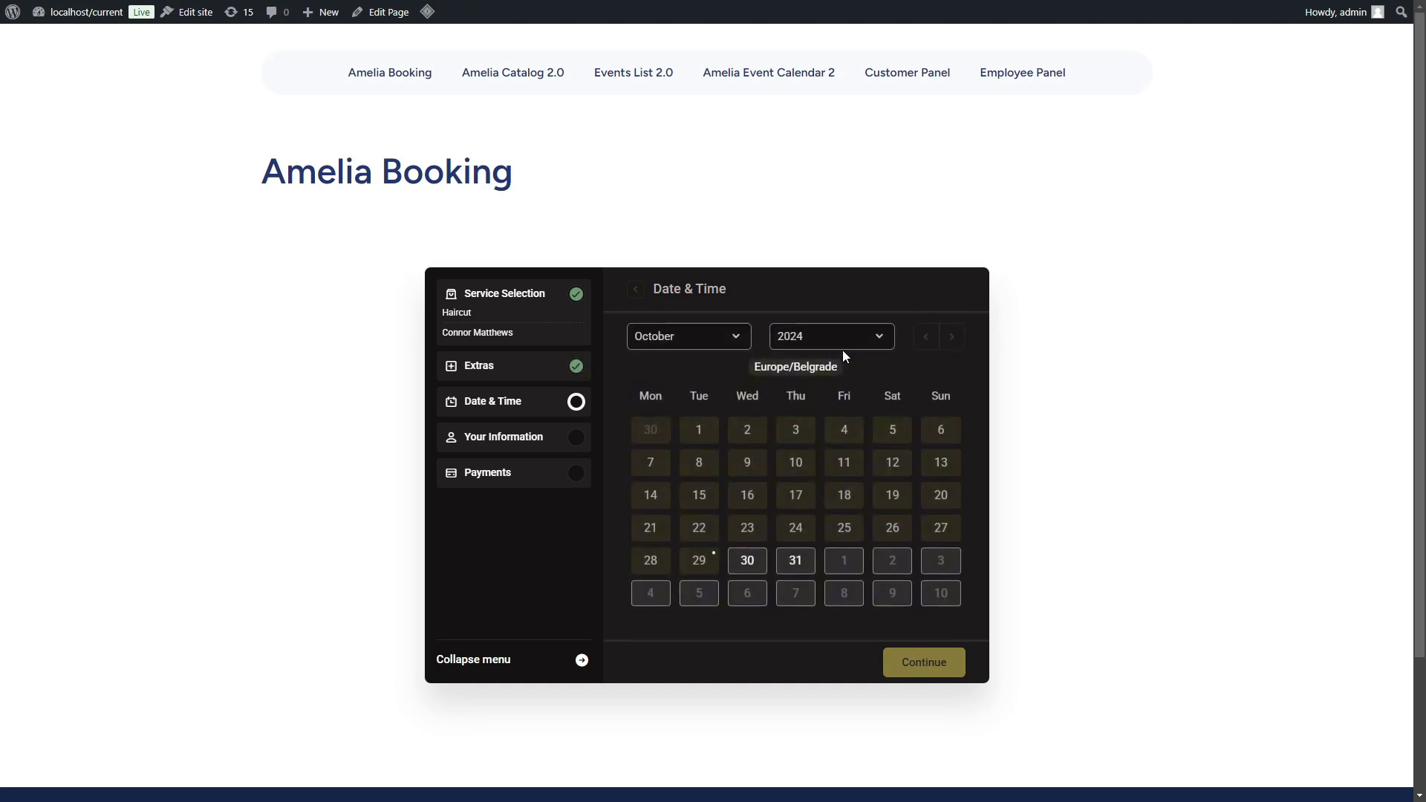
- Pick April 9, 2025 and the 10:00–10:30 time slot
left_click(848, 344)
left_click(813, 396)
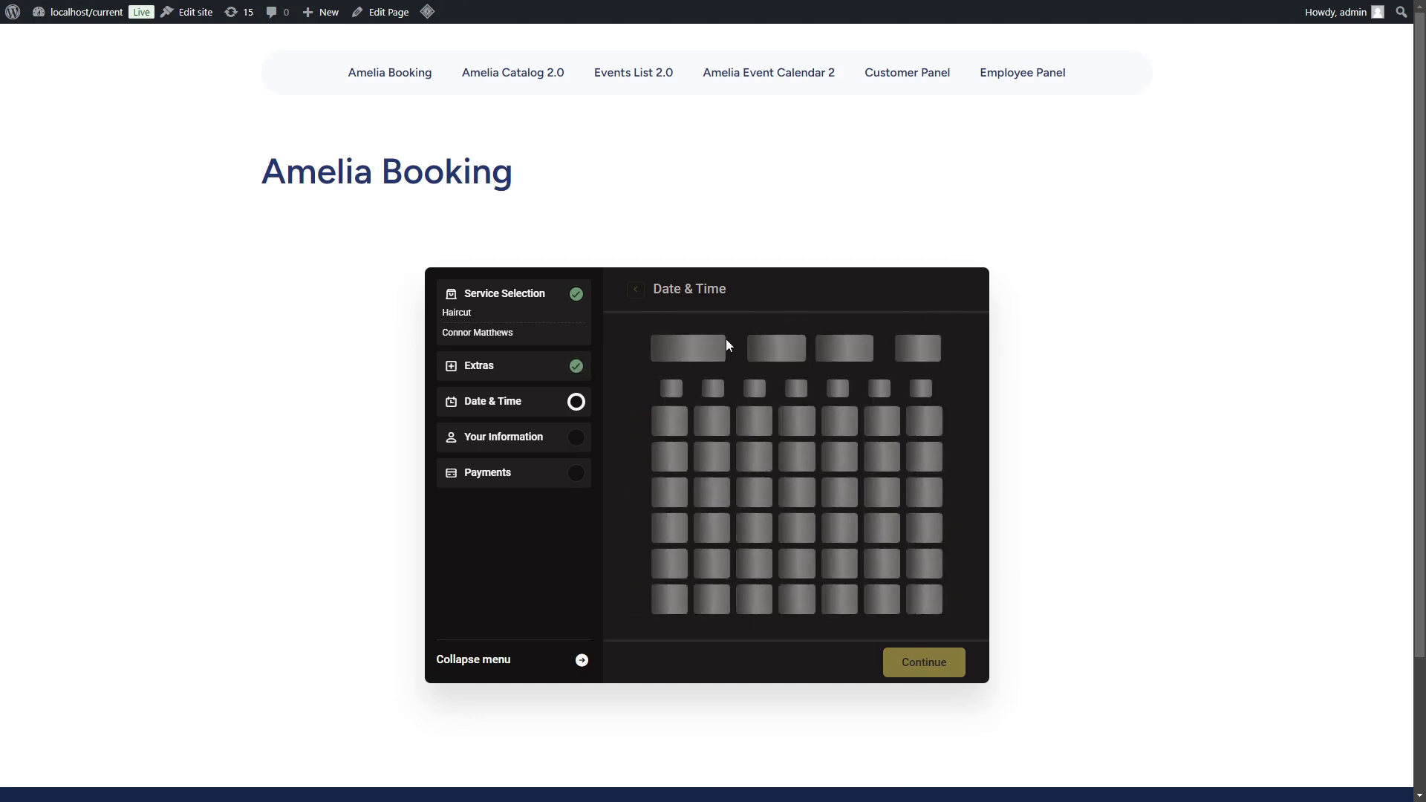
left_click(719, 336)
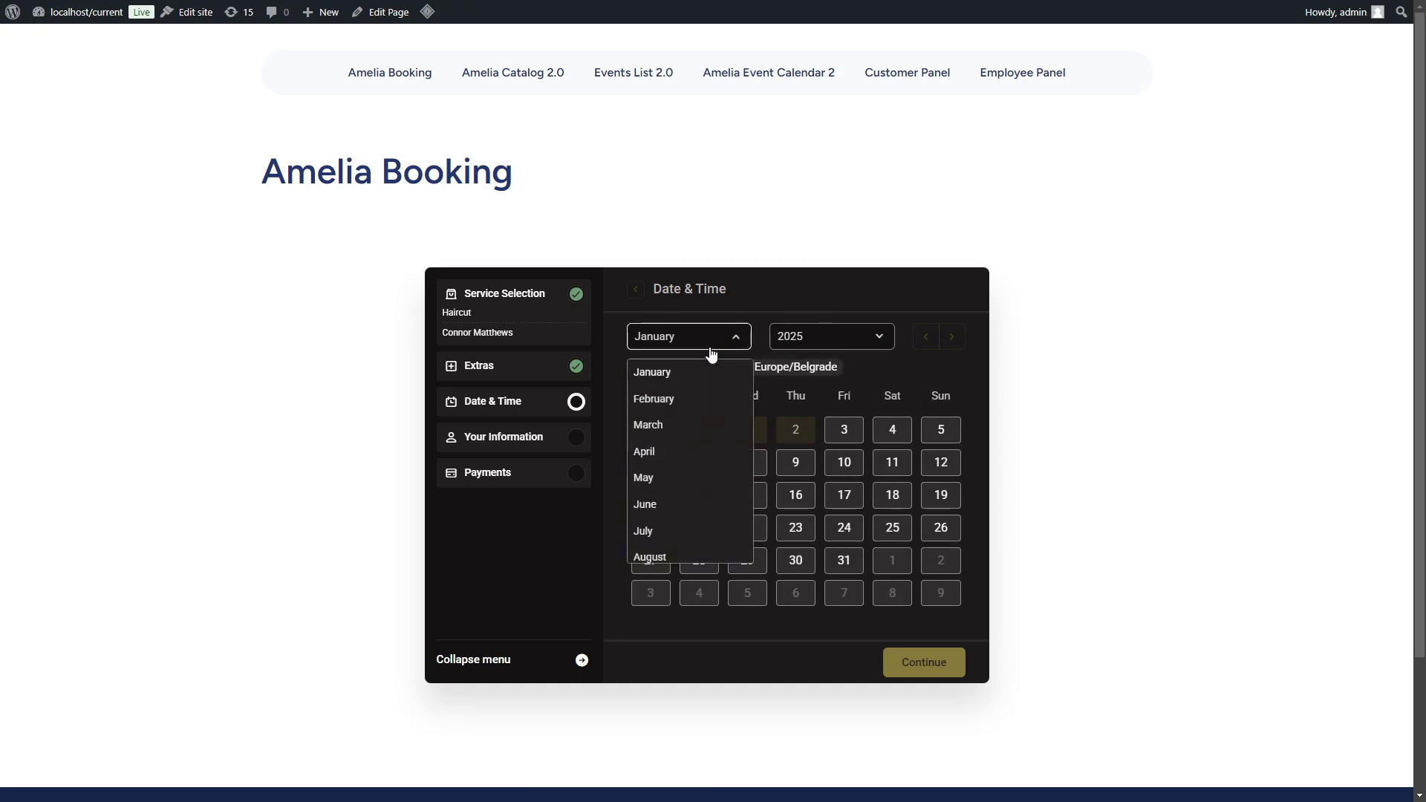
left_click(661, 453)
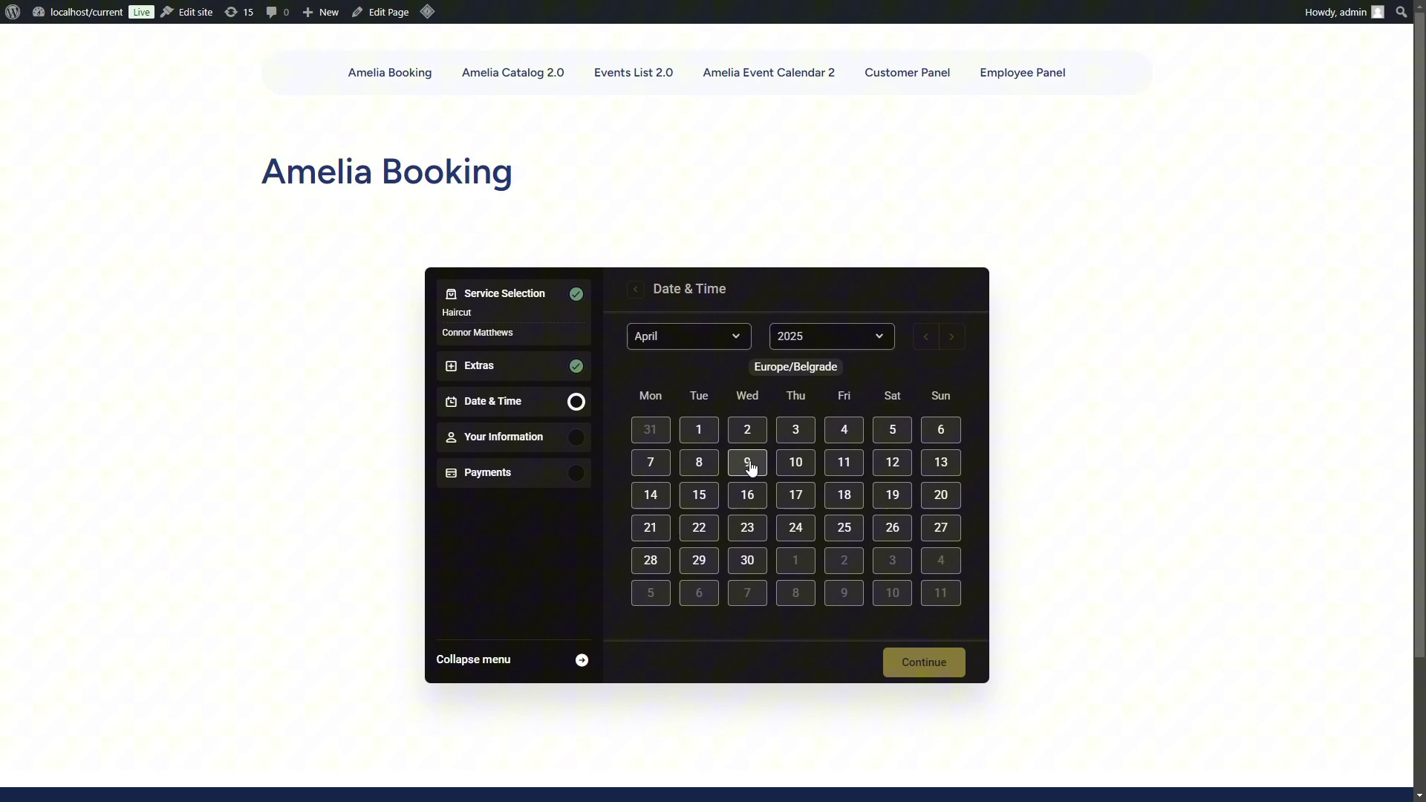
left_click(748, 464)
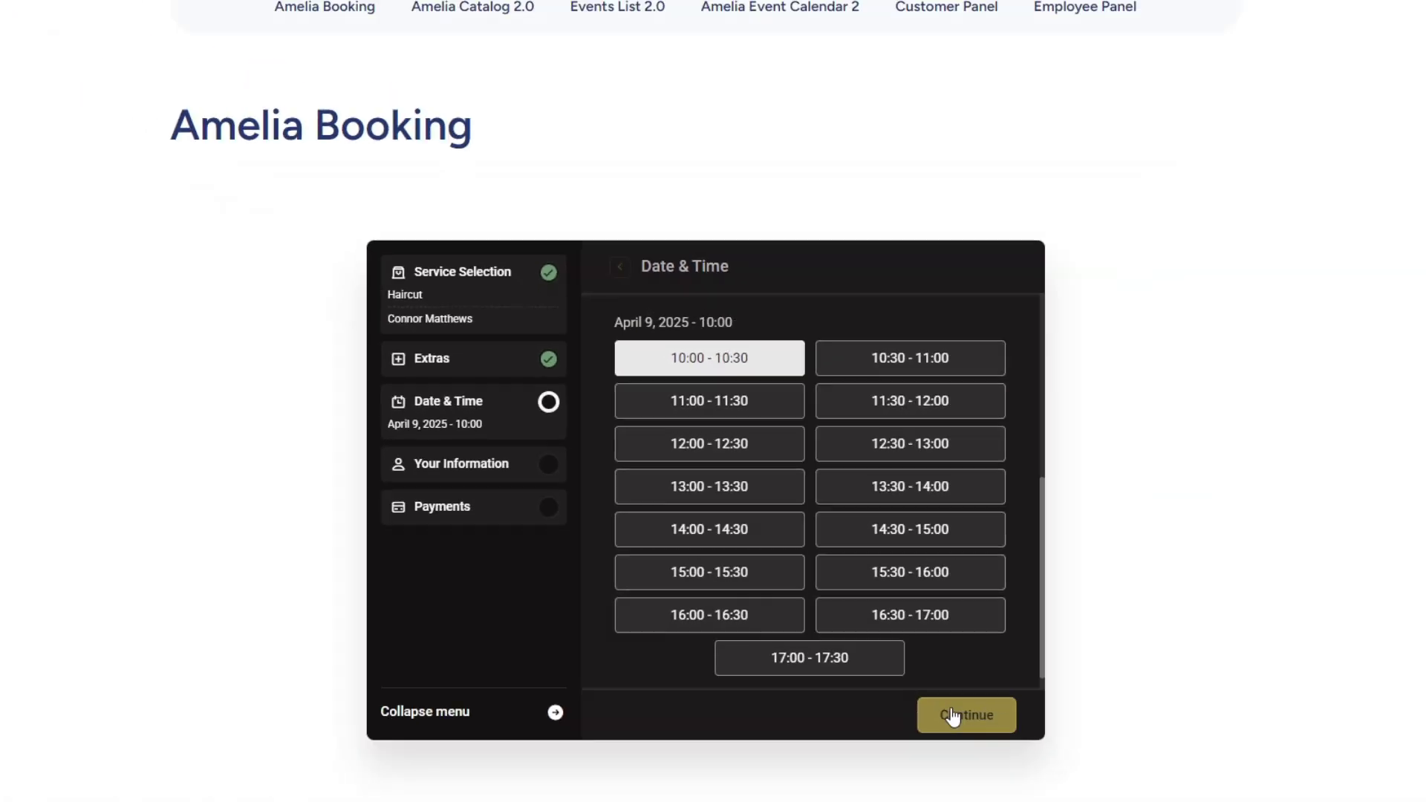
left_click(955, 715)
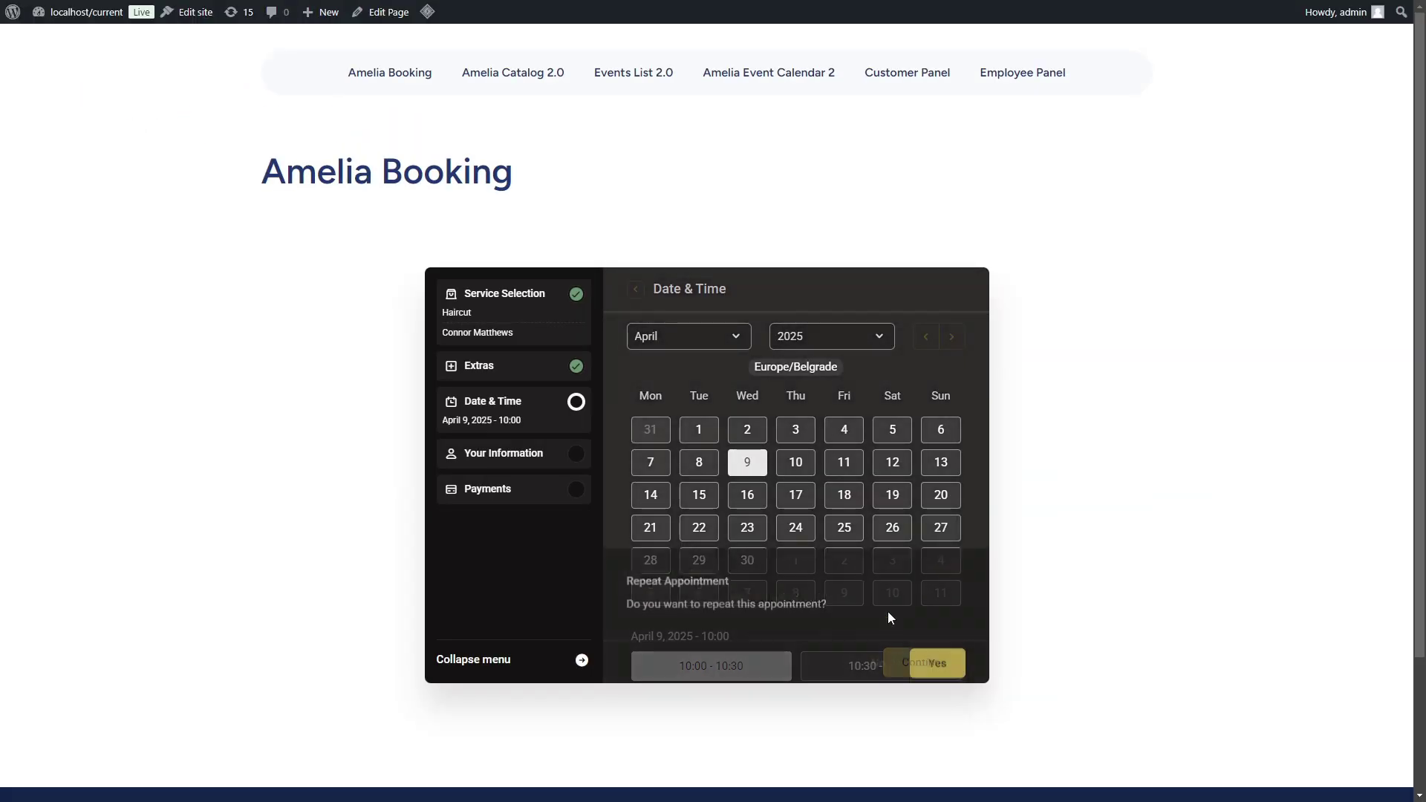
- Decline repeating, enter the customer's first and last name, and book with on-site payment
left_click(882, 663)
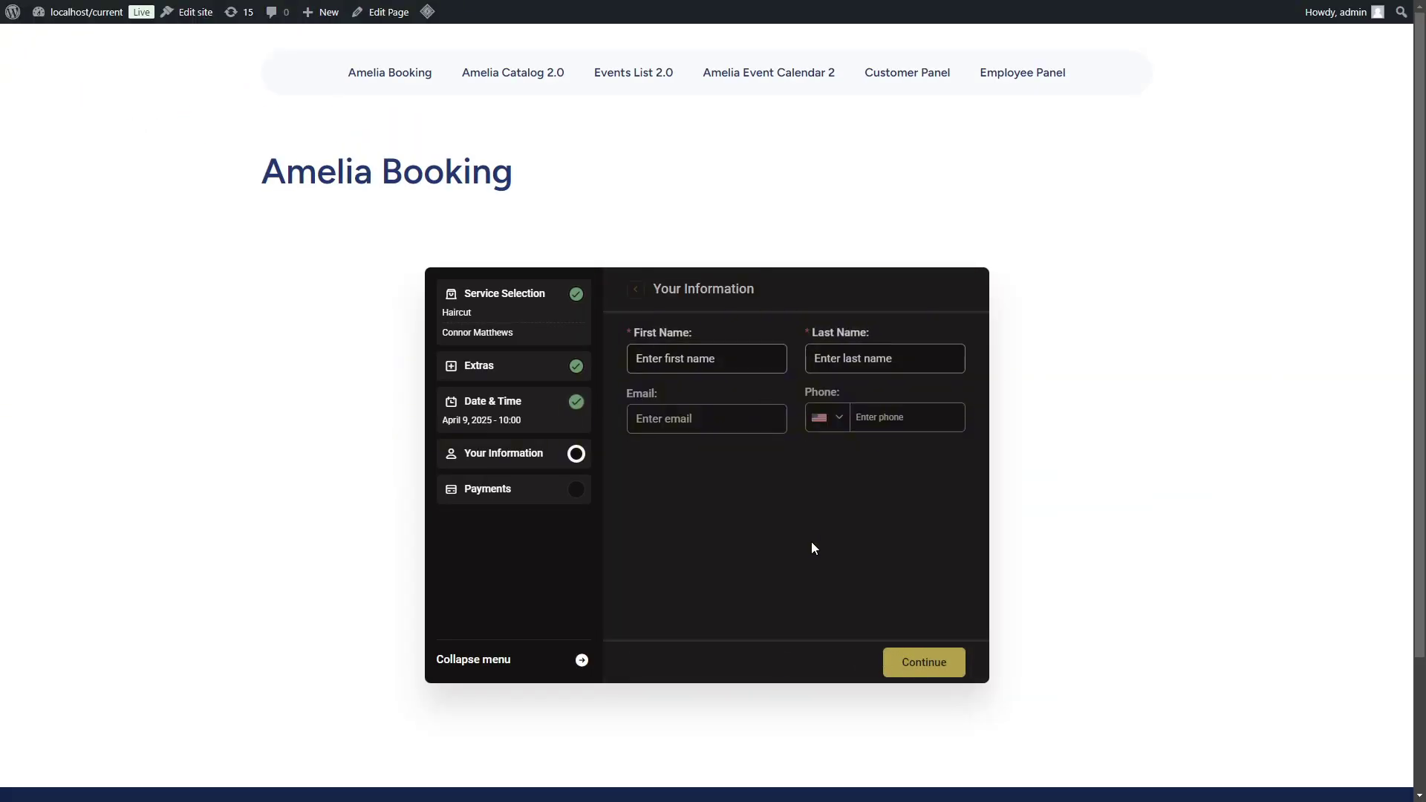
left_click(725, 359)
type("John")
key("Tab")
type("Doe")
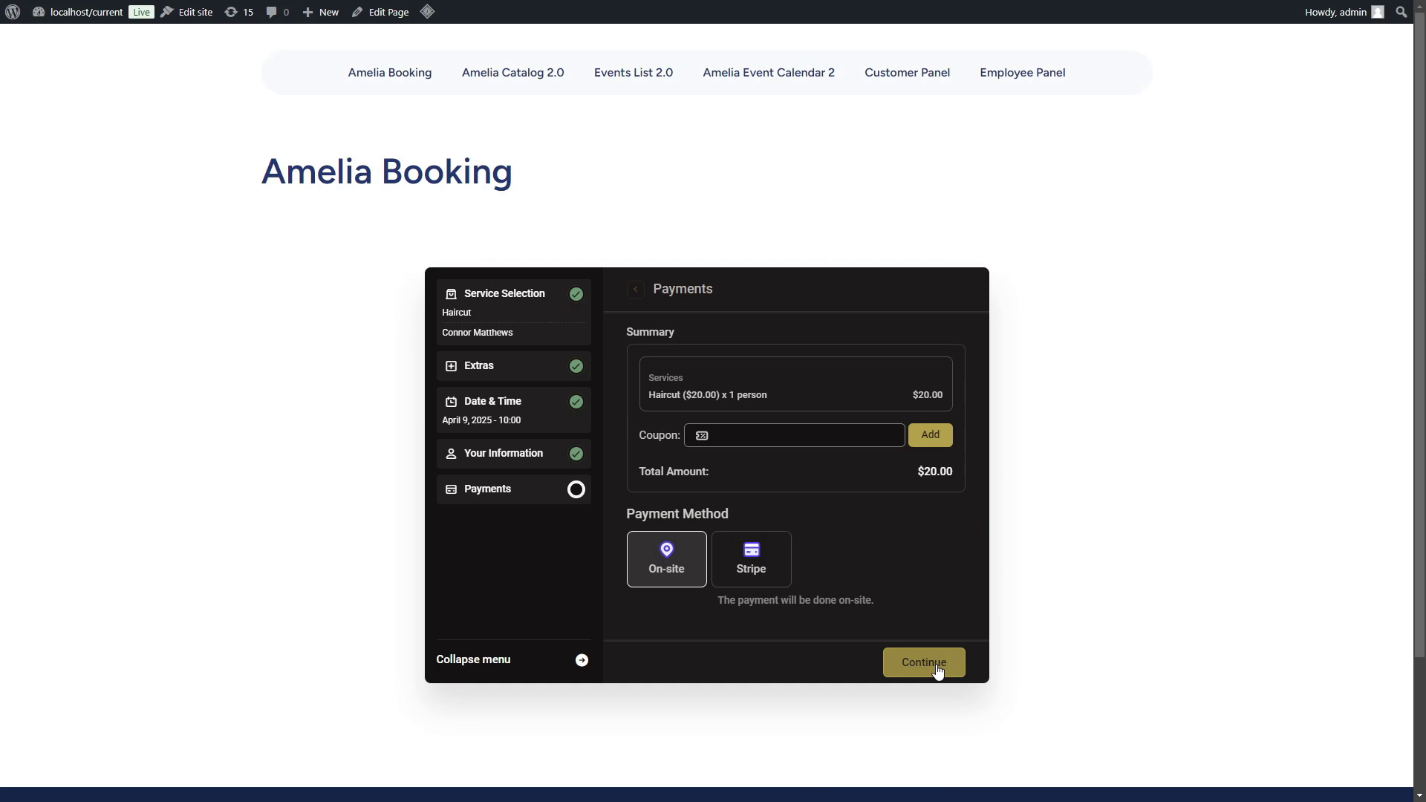
left_click(936, 664)
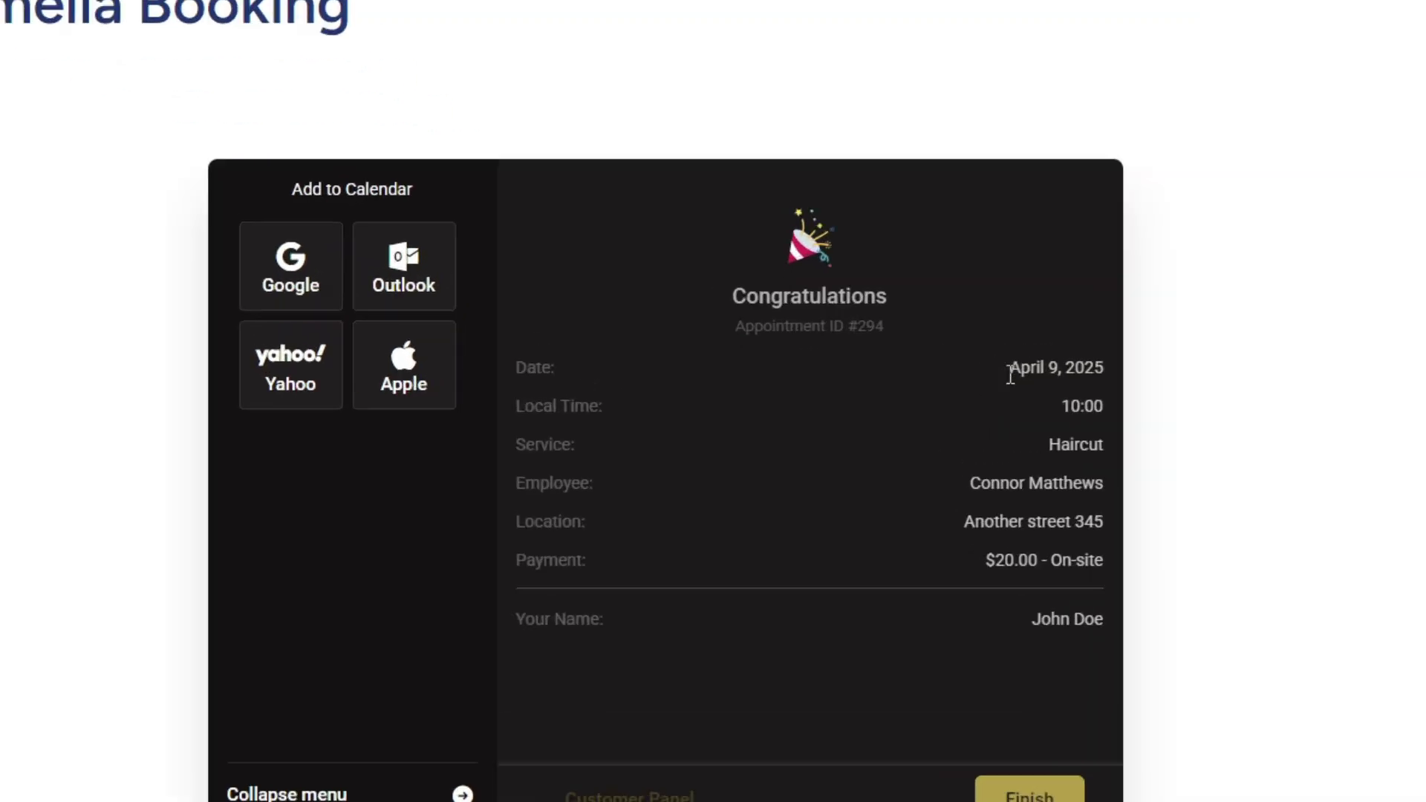
left_click_drag(919, 395, 972, 395)
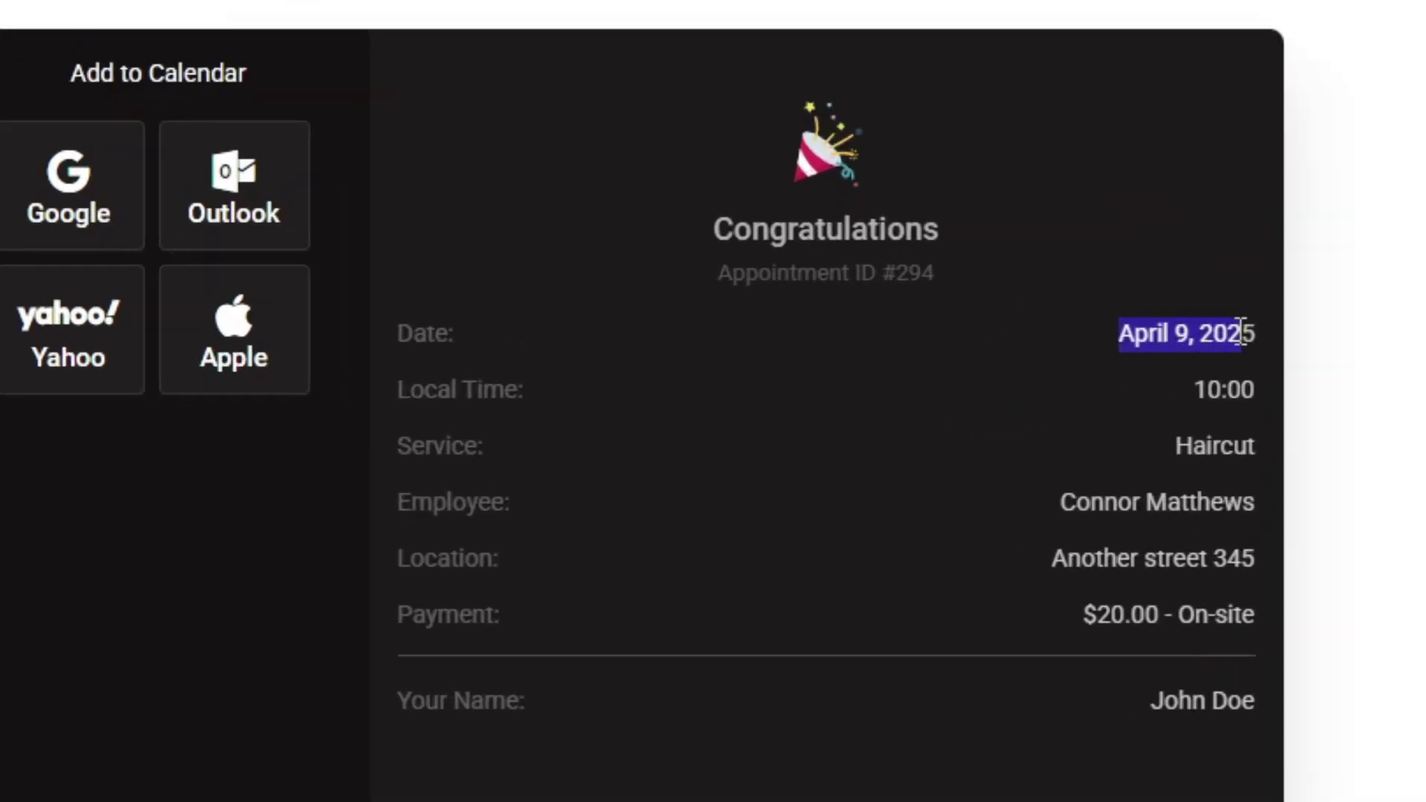
left_click_drag(1241, 332, 1258, 333)
left_click_drag(1188, 391, 1251, 389)
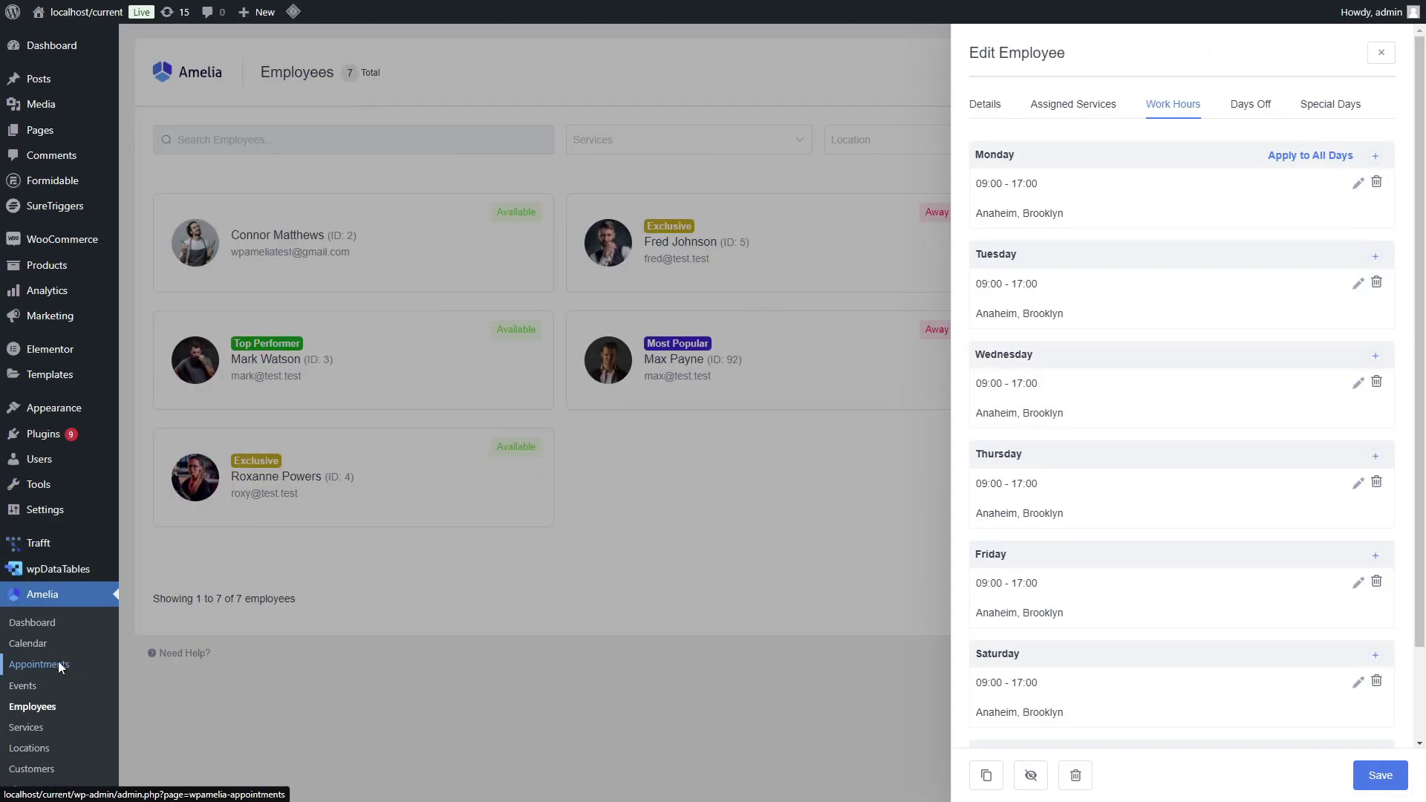
- Open the Amelia Appointments list showing the April 9 Haircut at 09:00
left_click(57, 663)
mouse_move(66, 405)
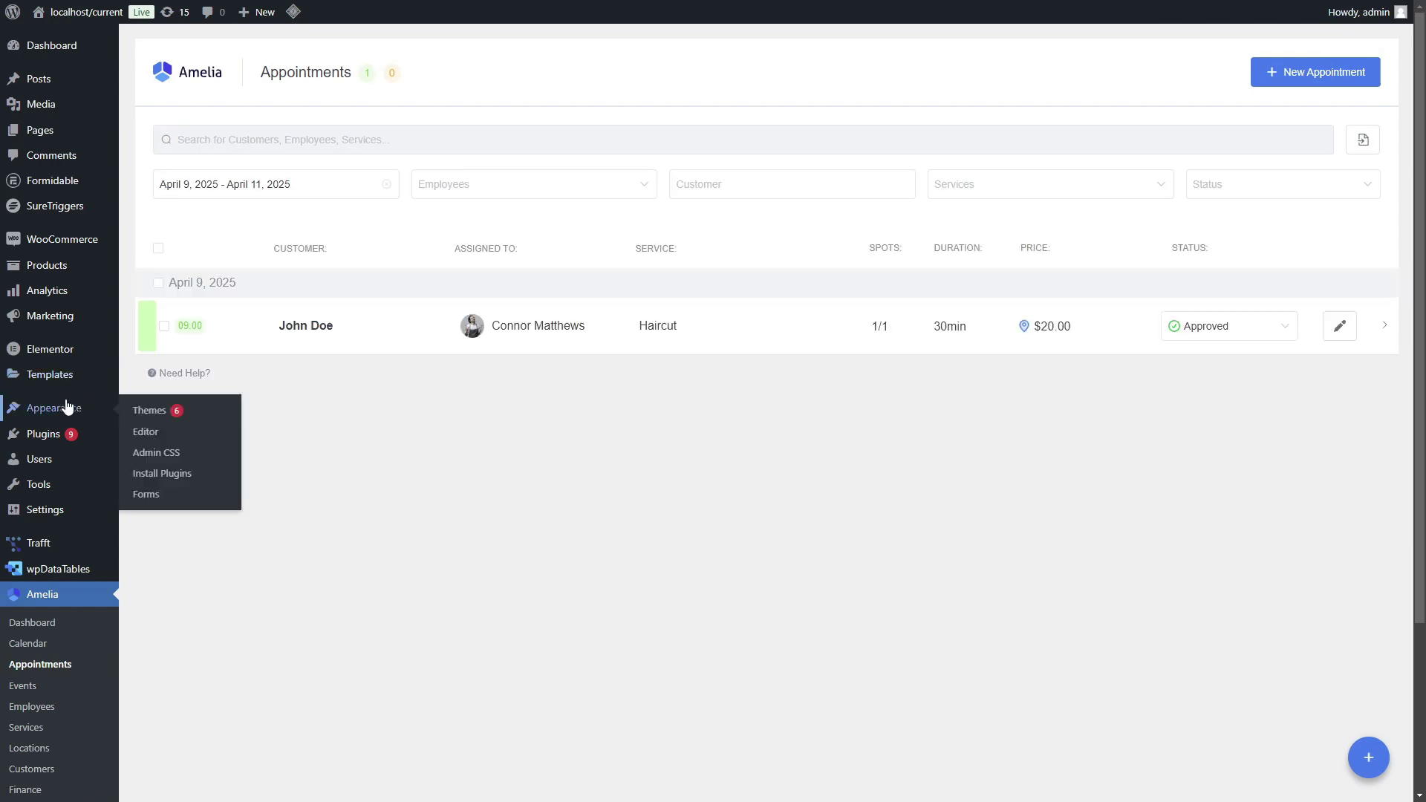
mouse_move(65, 514)
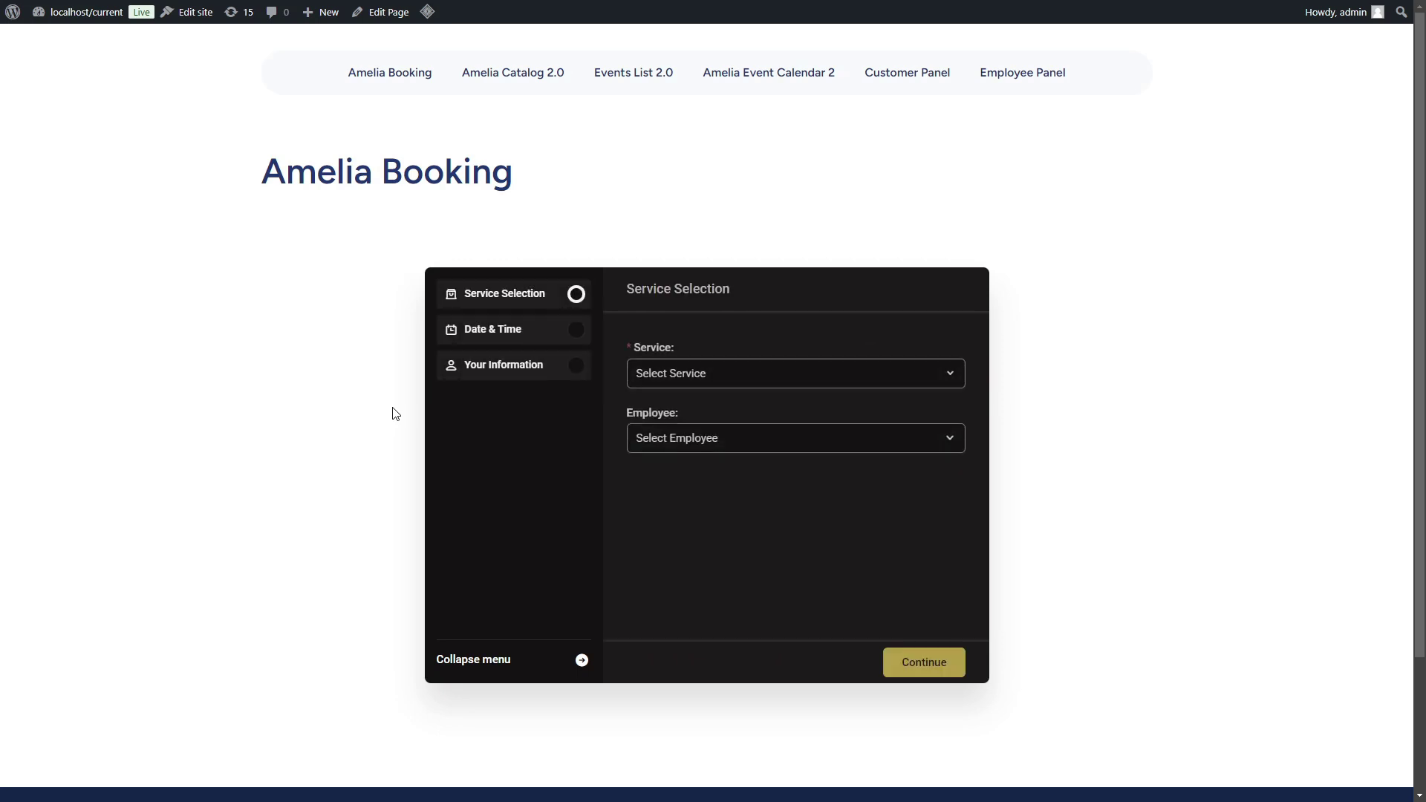
- Choose the Barbershop Haircut service and the barber, skipping extras
left_click(755, 381)
left_click(706, 430)
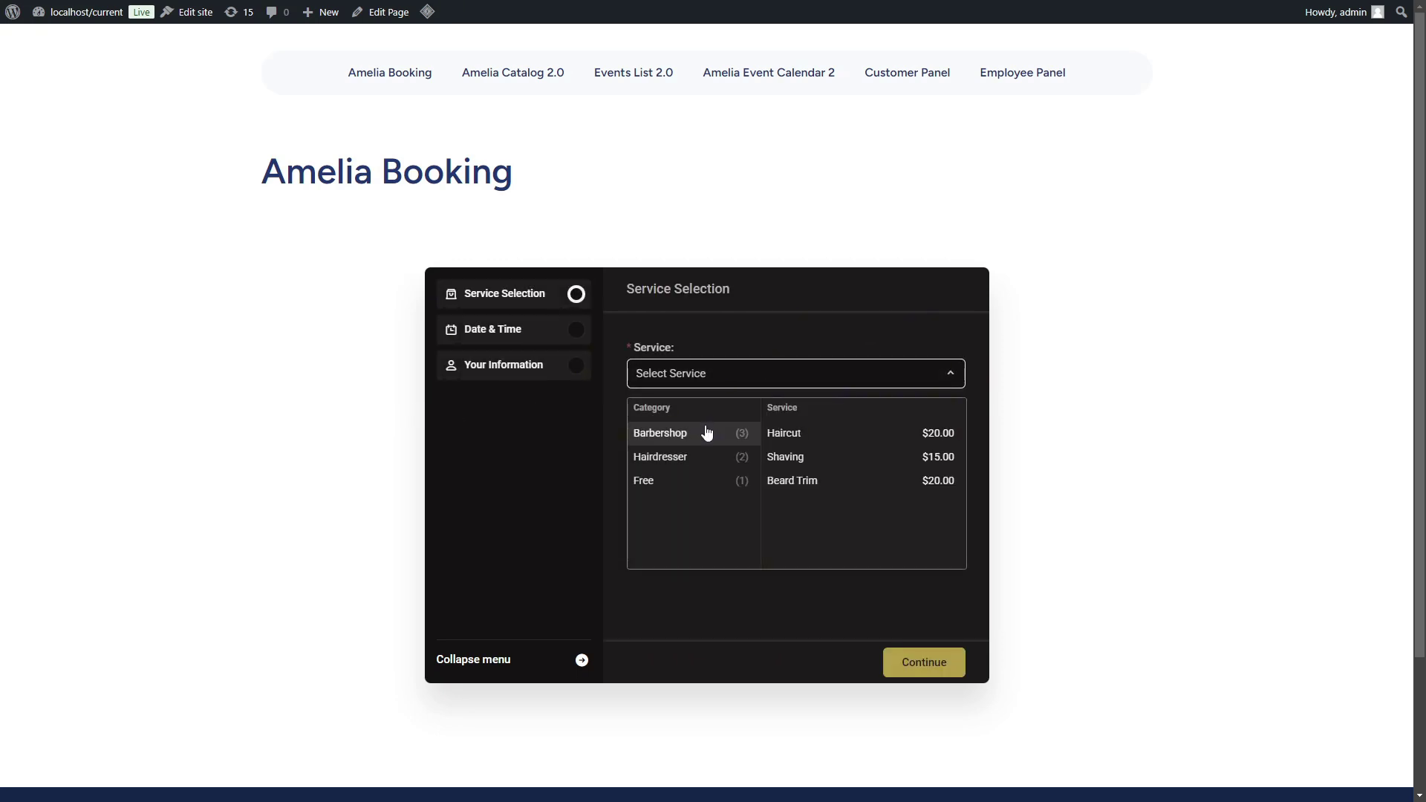
left_click(770, 436)
left_click(747, 437)
left_click(715, 478)
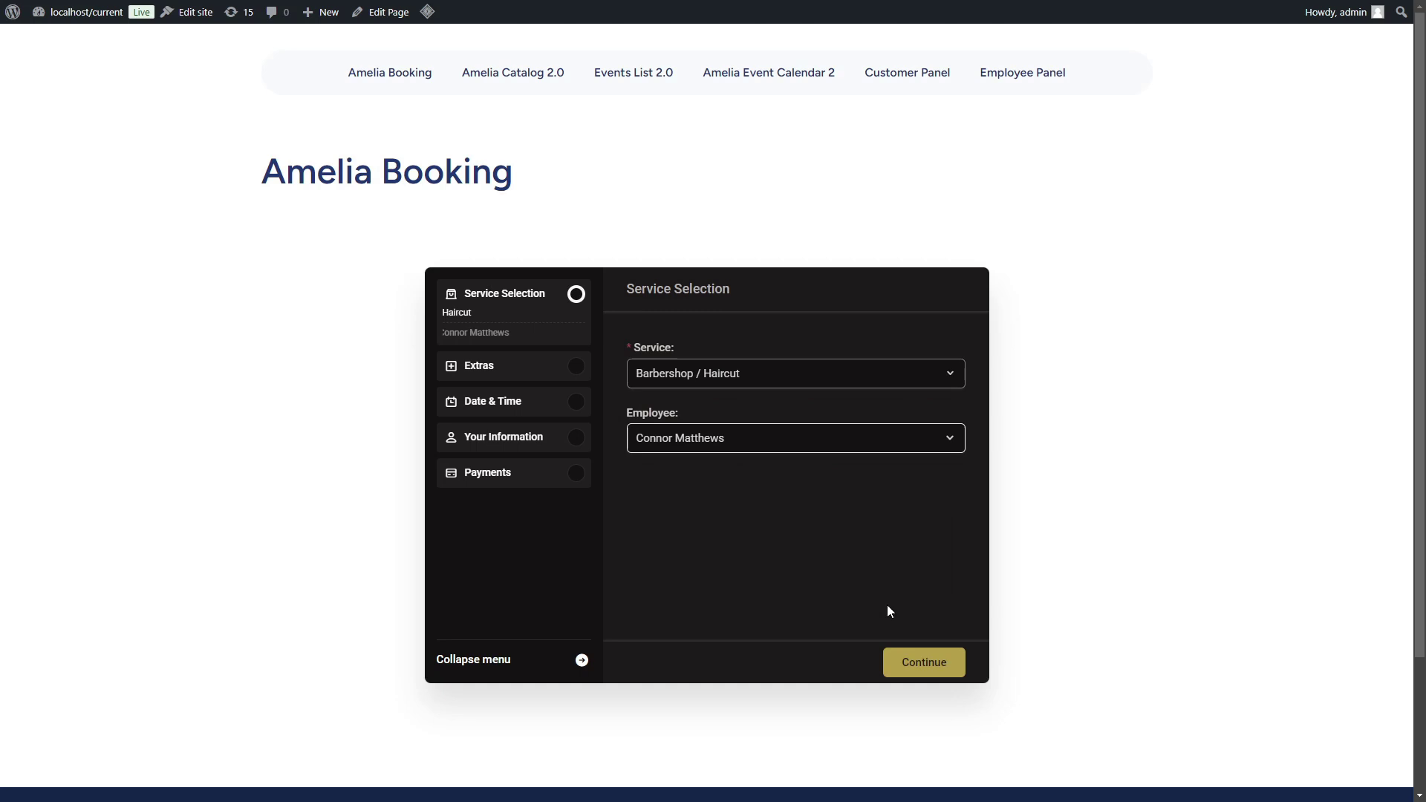
left_click(941, 664)
left_click(923, 663)
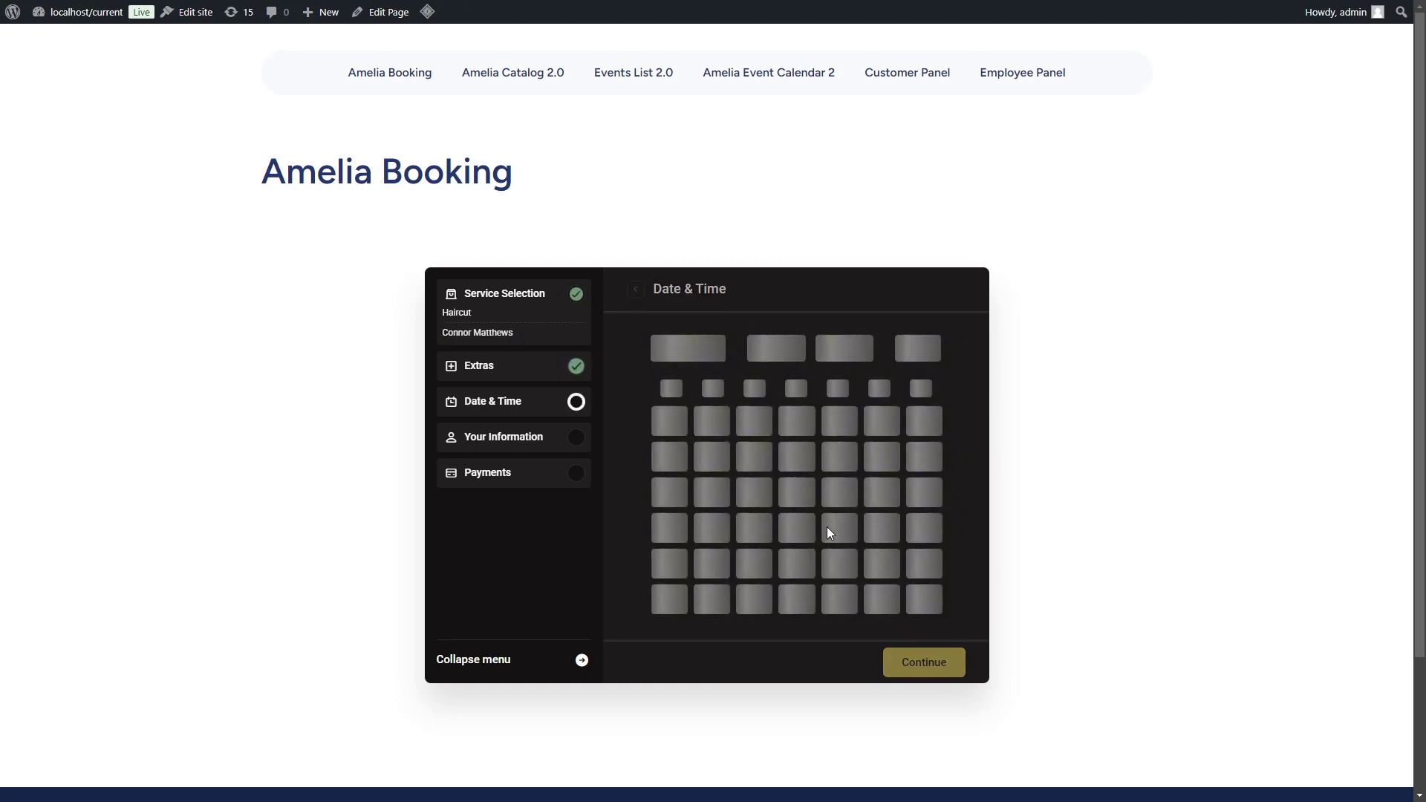
- Pick March 26, 2025 and the 09:00–09:30 slot, after comparing April 2's slots
left_click(824, 330)
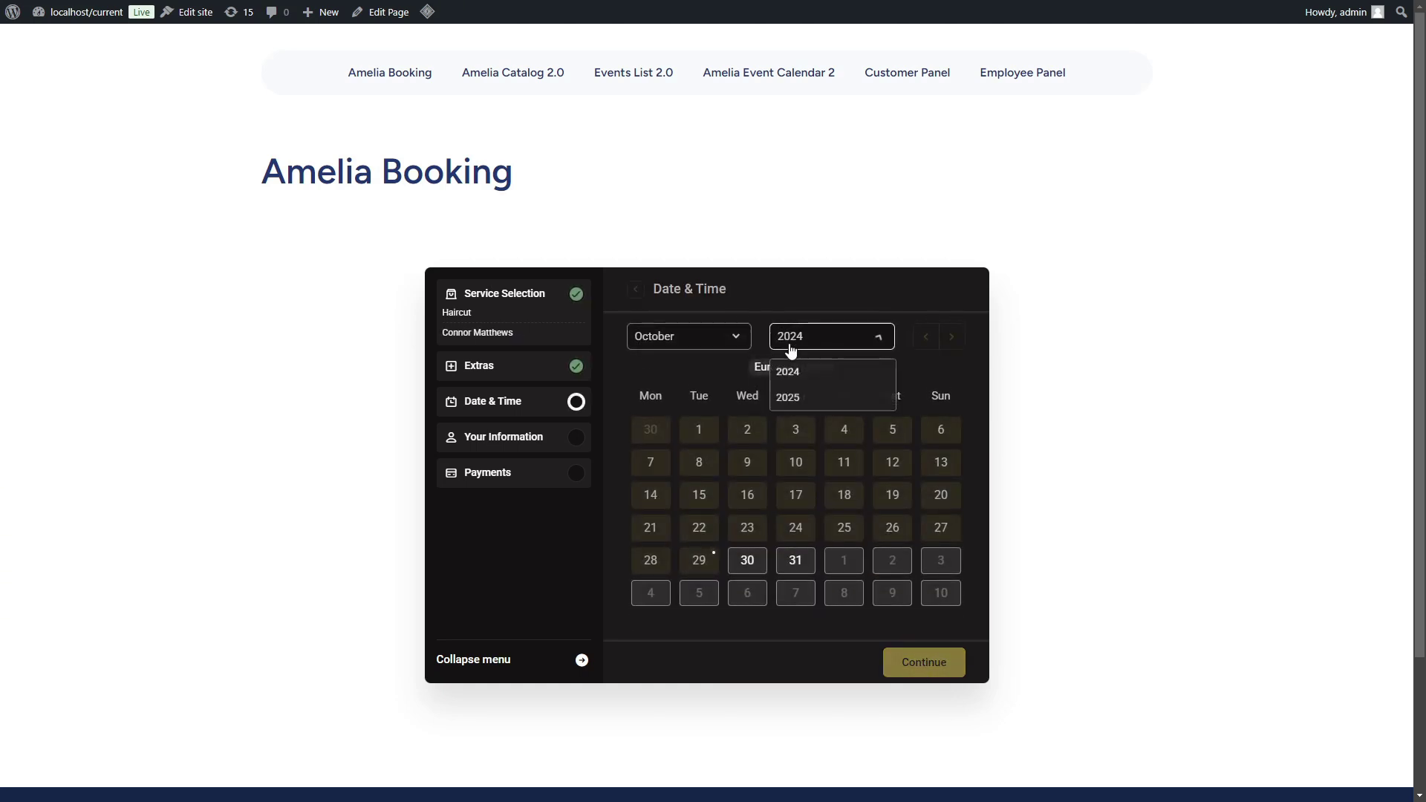
left_click(786, 395)
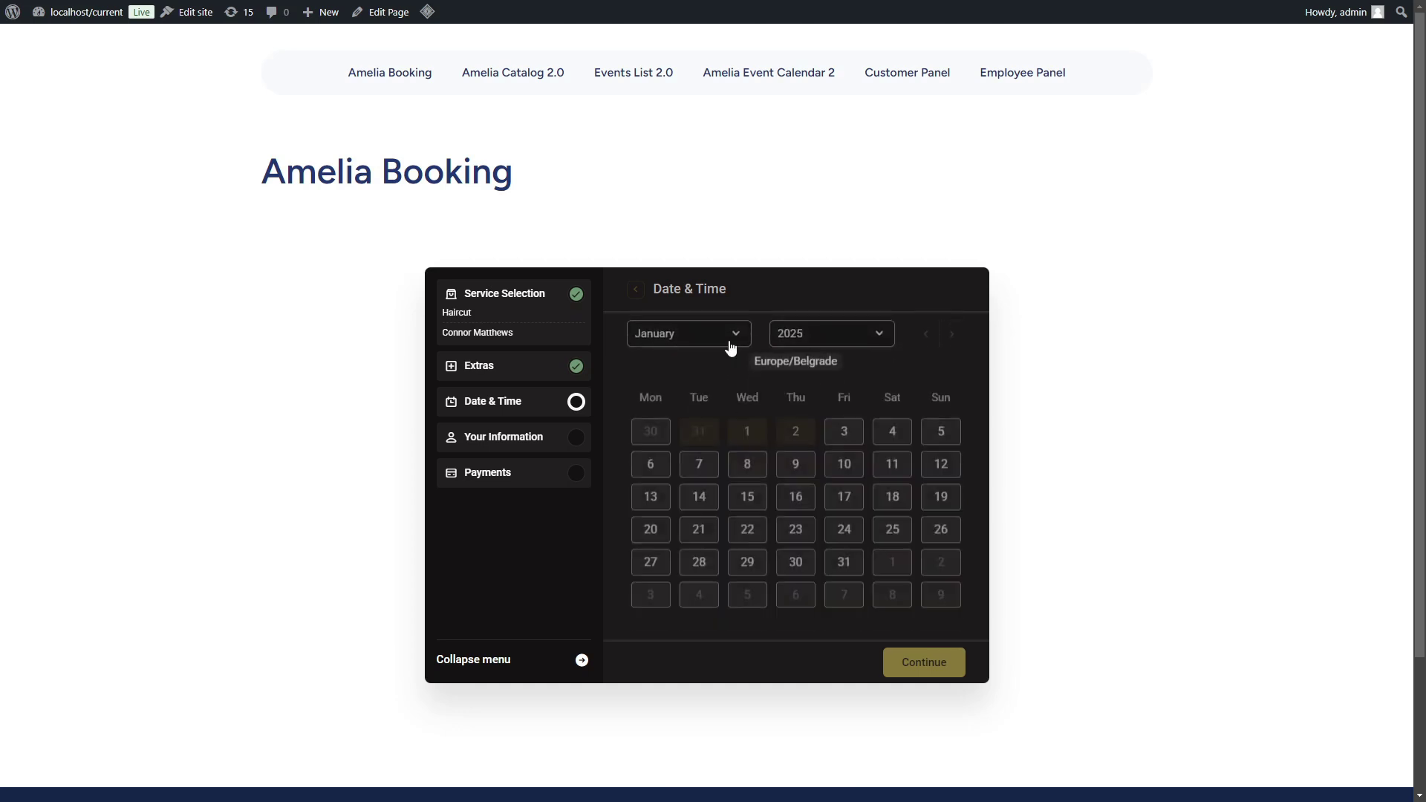
left_click(728, 341)
left_click(672, 429)
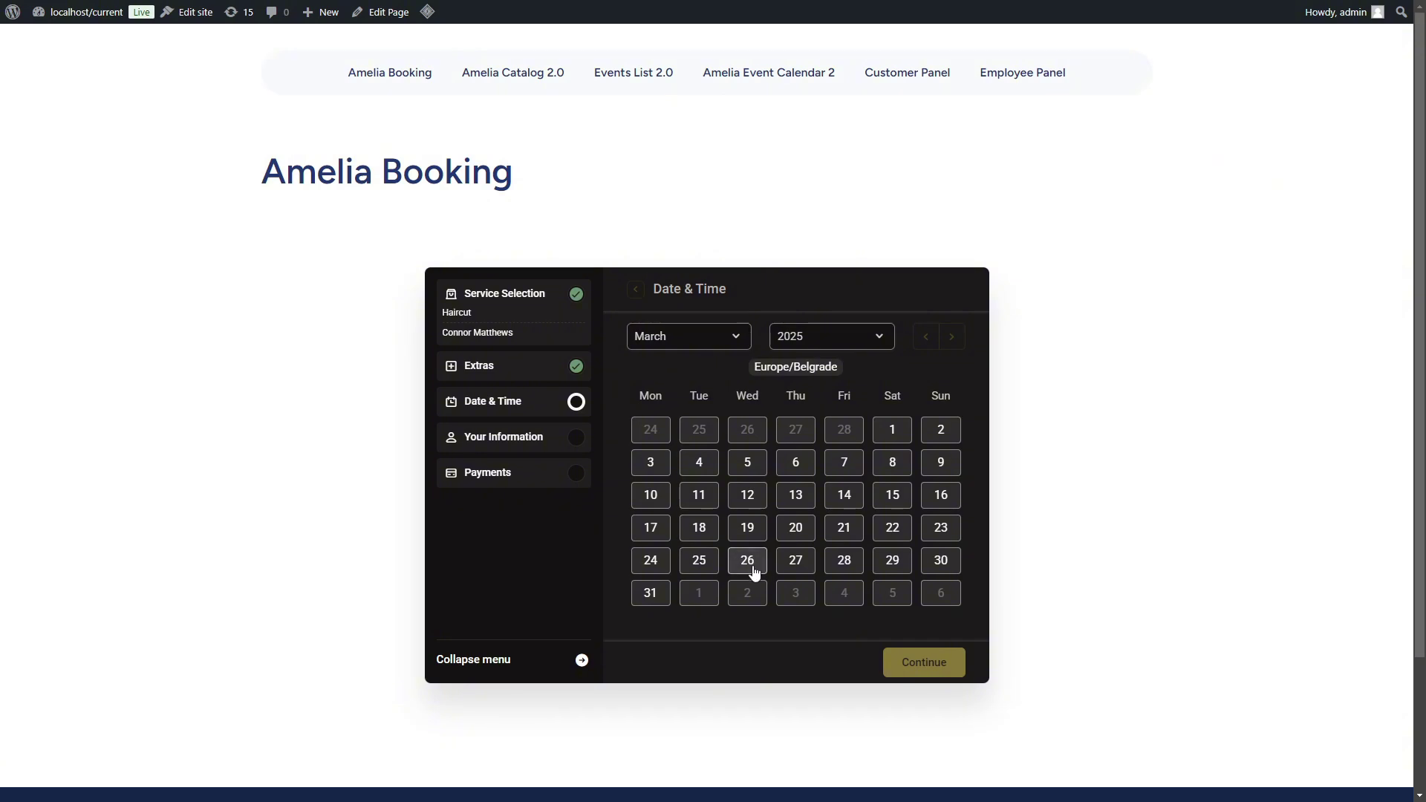
left_click(748, 562)
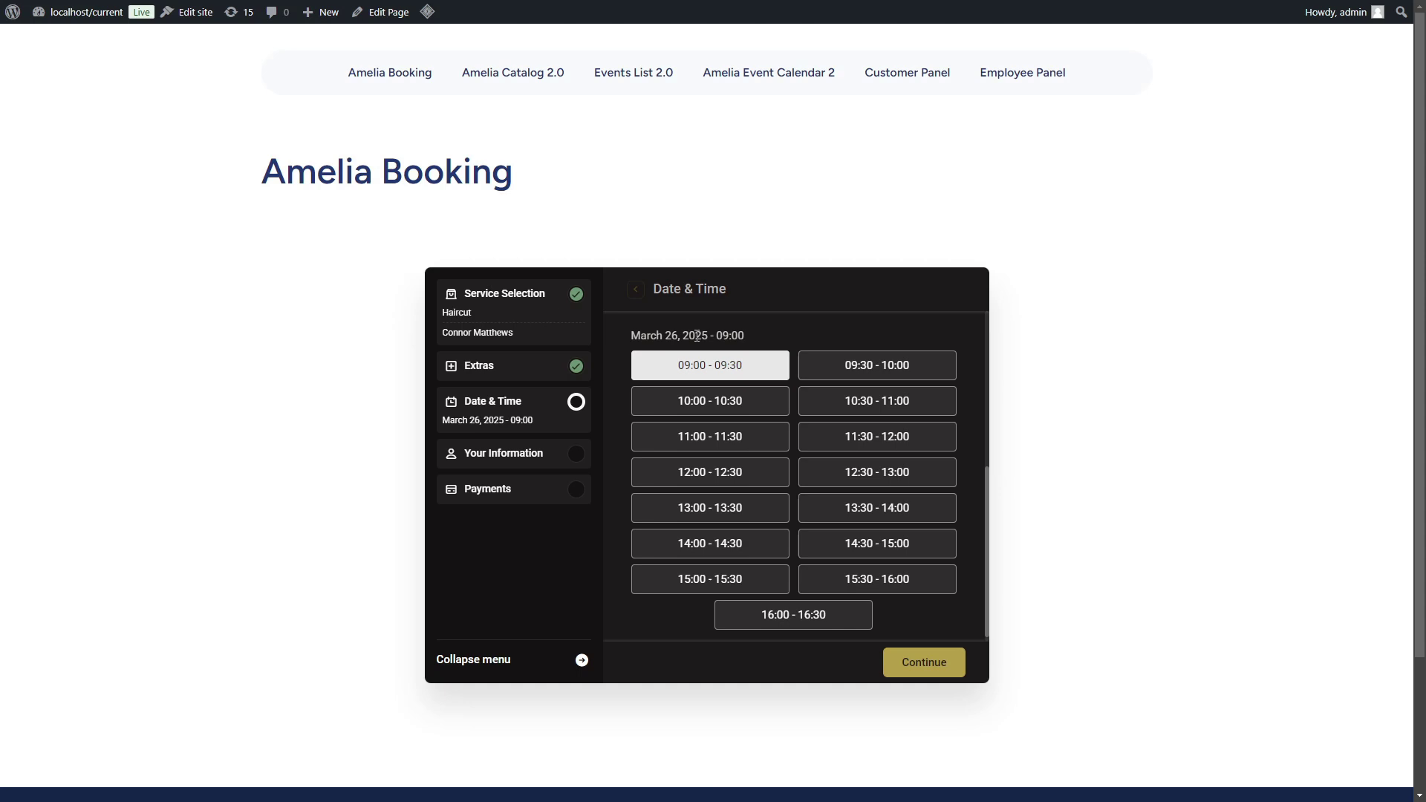
scroll(717, 368, "up", 2)
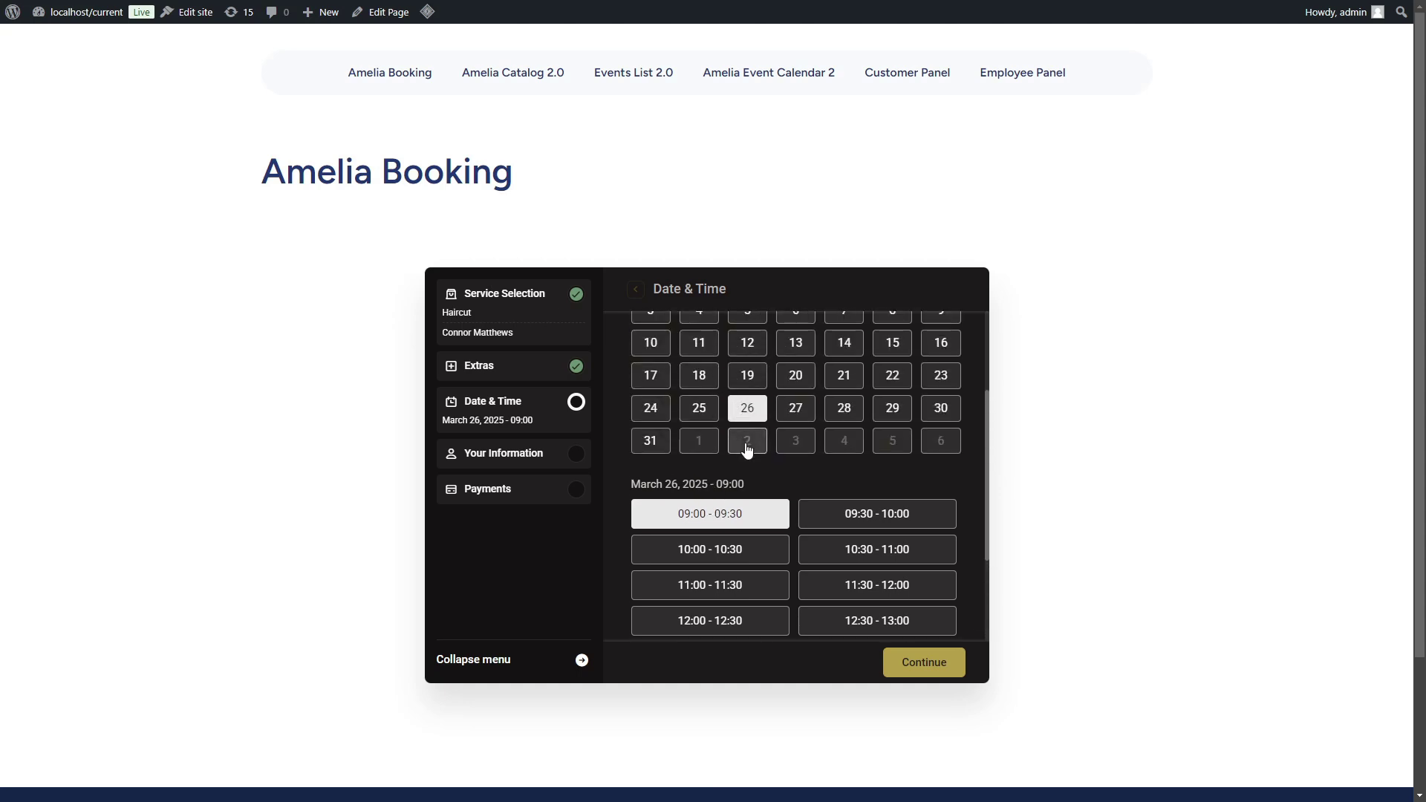
left_click(747, 444)
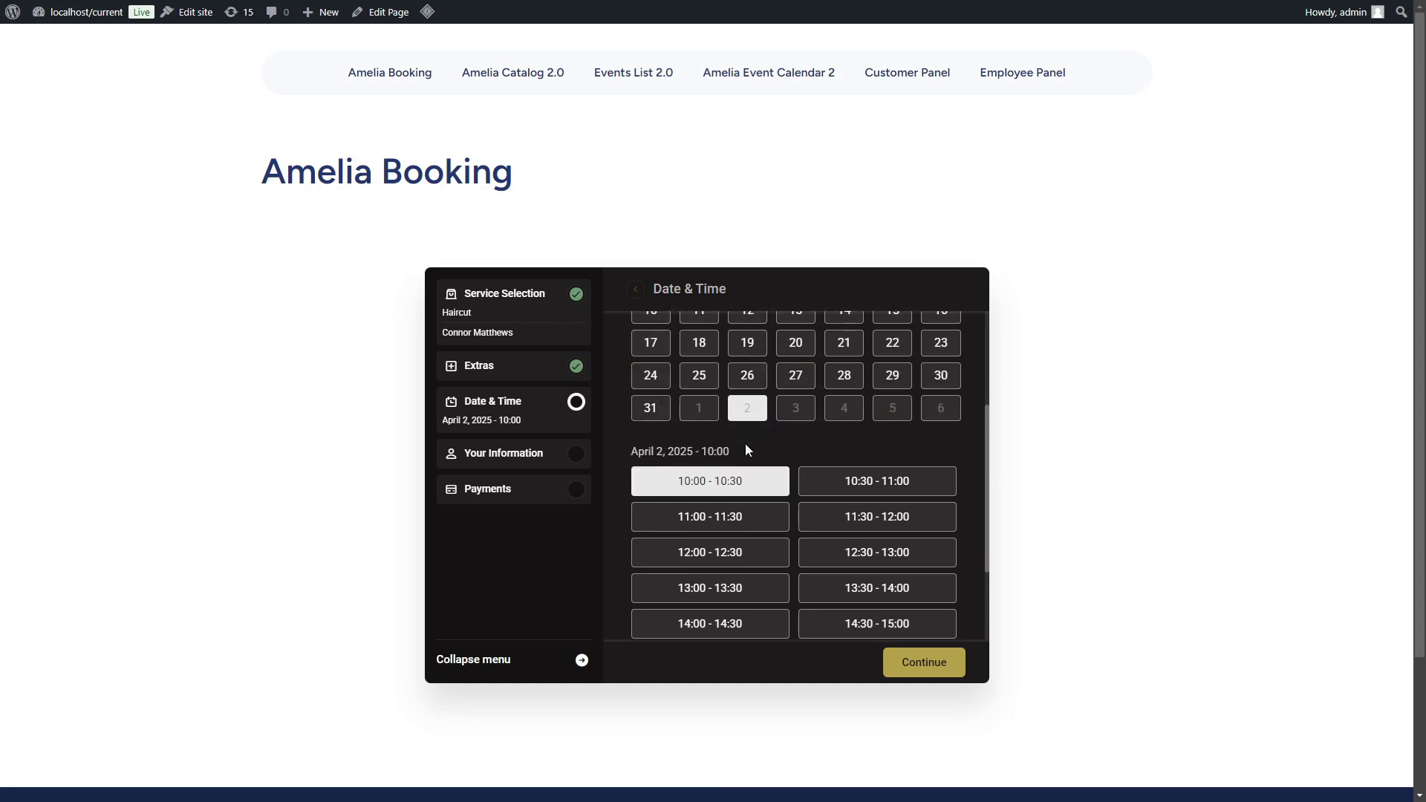
scroll(747, 416, "down", 2)
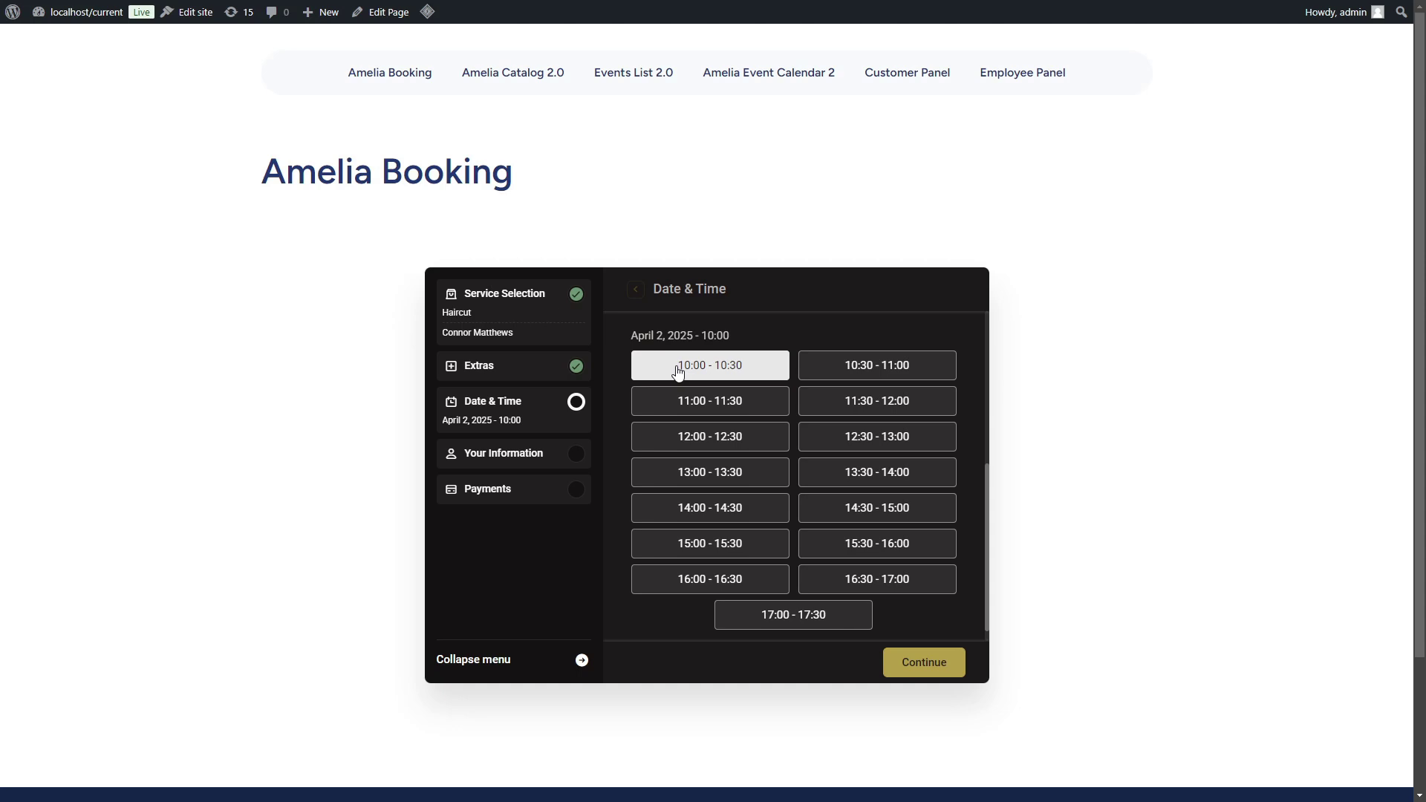
scroll(720, 394, "up", 3)
left_click(741, 407)
scroll(724, 461, "down", 3)
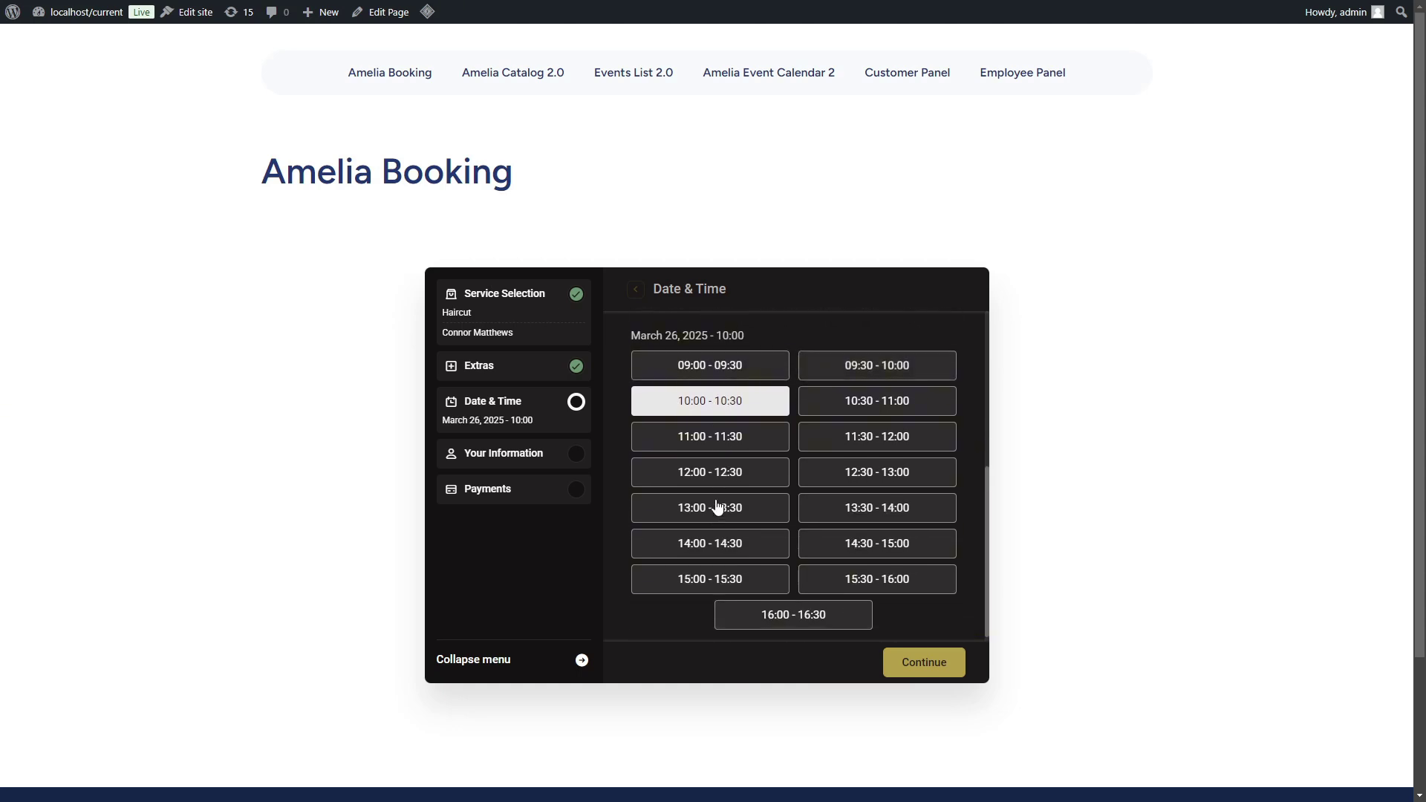
left_click(709, 364)
left_click(938, 668)
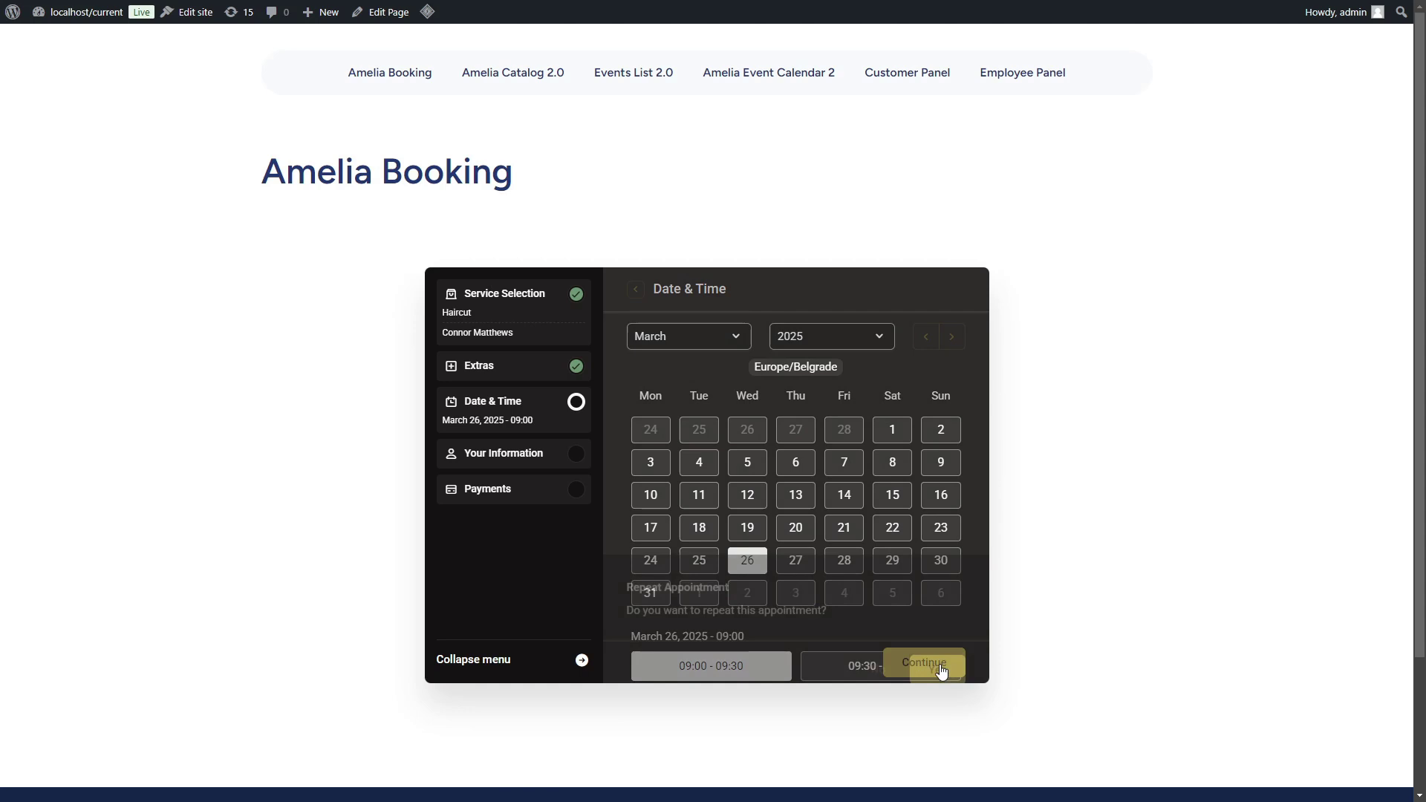
- Decline repeating and enter the customer's first and last name to continue
left_click(881, 658)
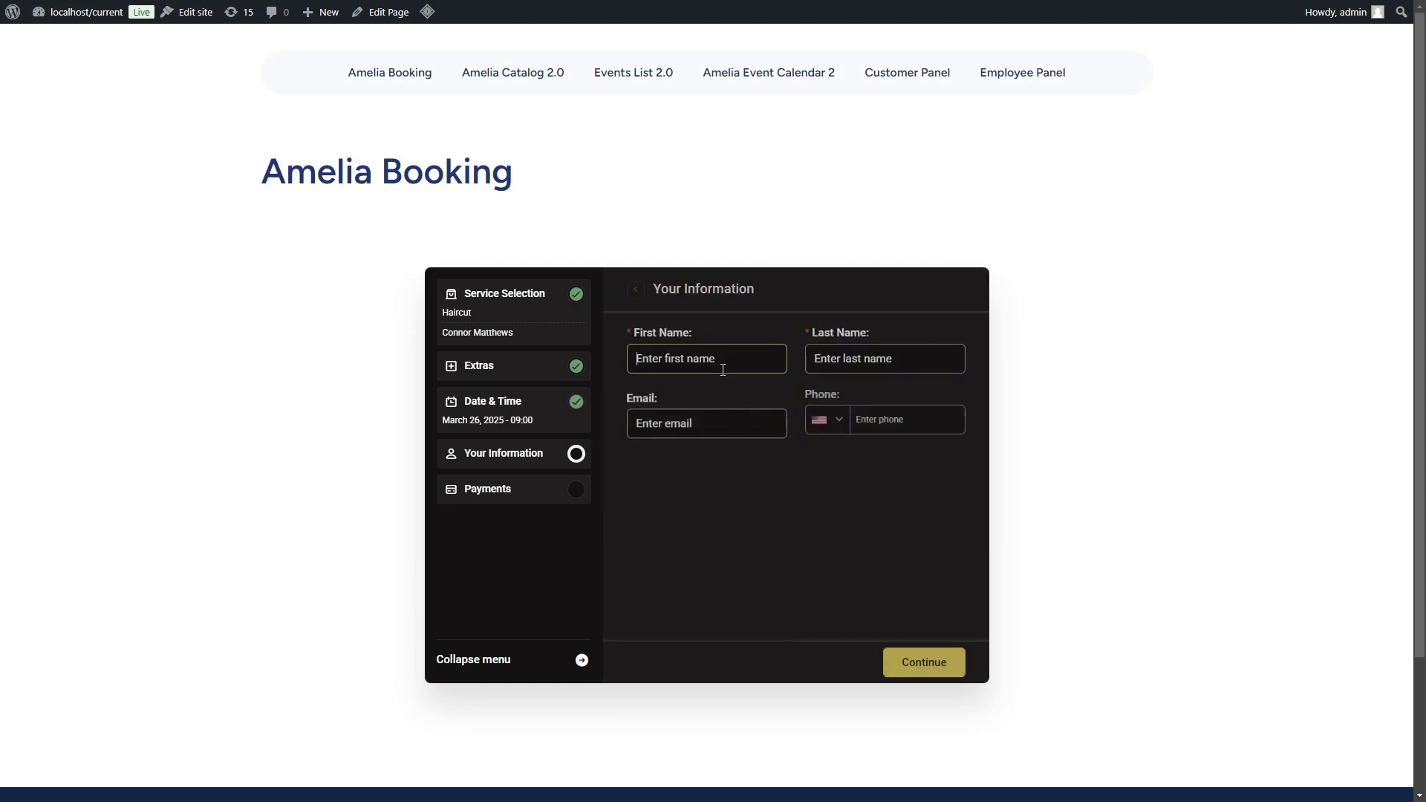
type("John")
key("Tab")
type("Doe")
left_click(914, 663)
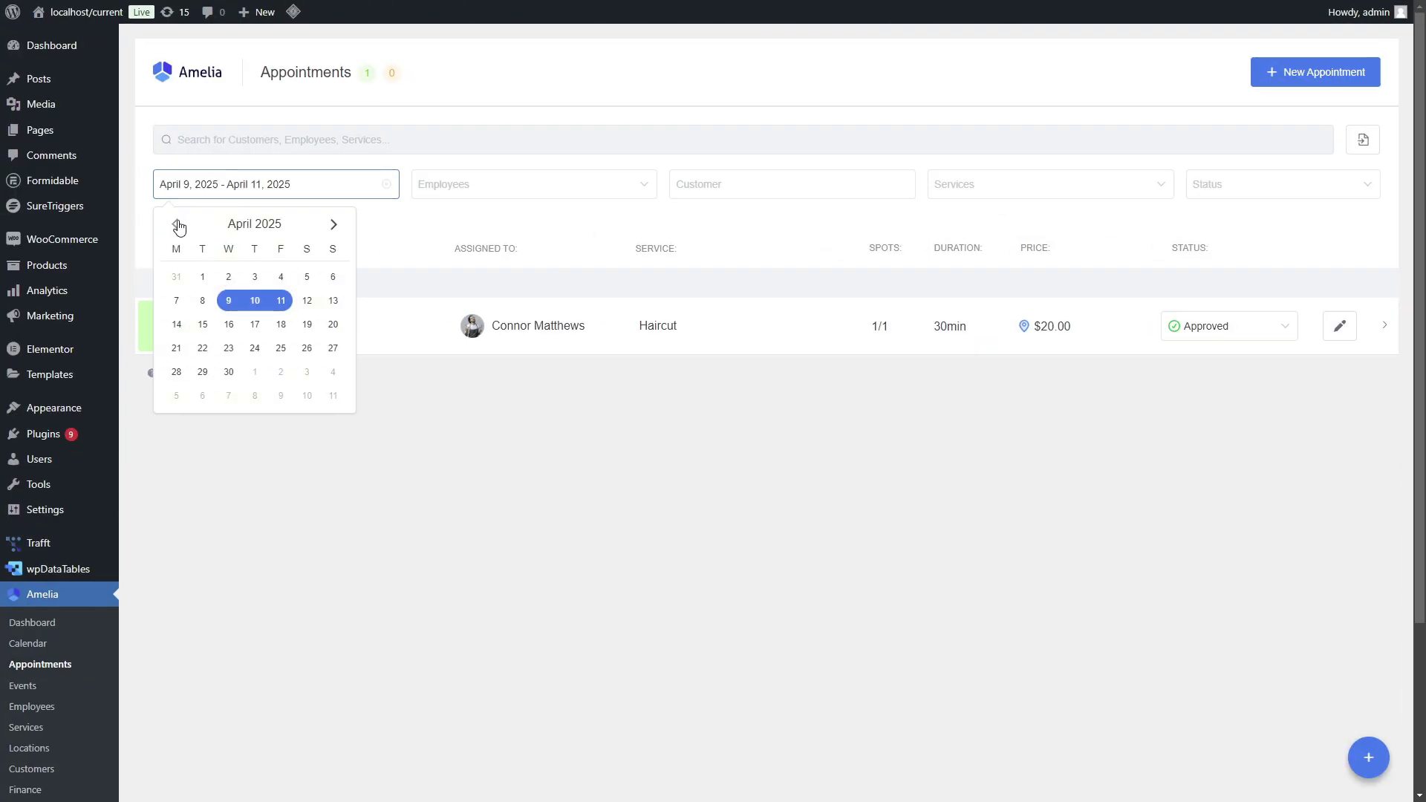
- Filter the appointments list to March 26, then to April 9, 2025 only
left_click(178, 226)
double_click(229, 364)
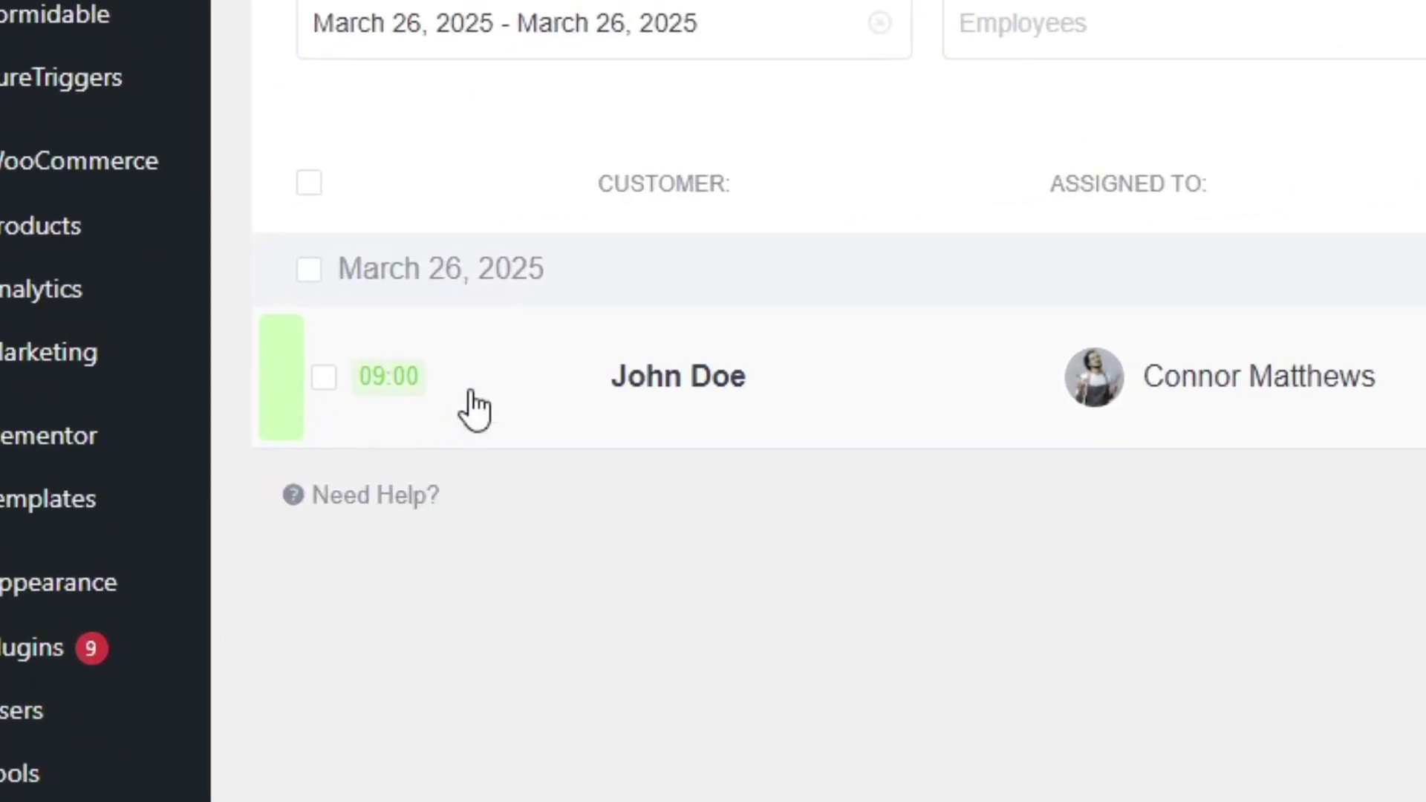
left_click(594, 23)
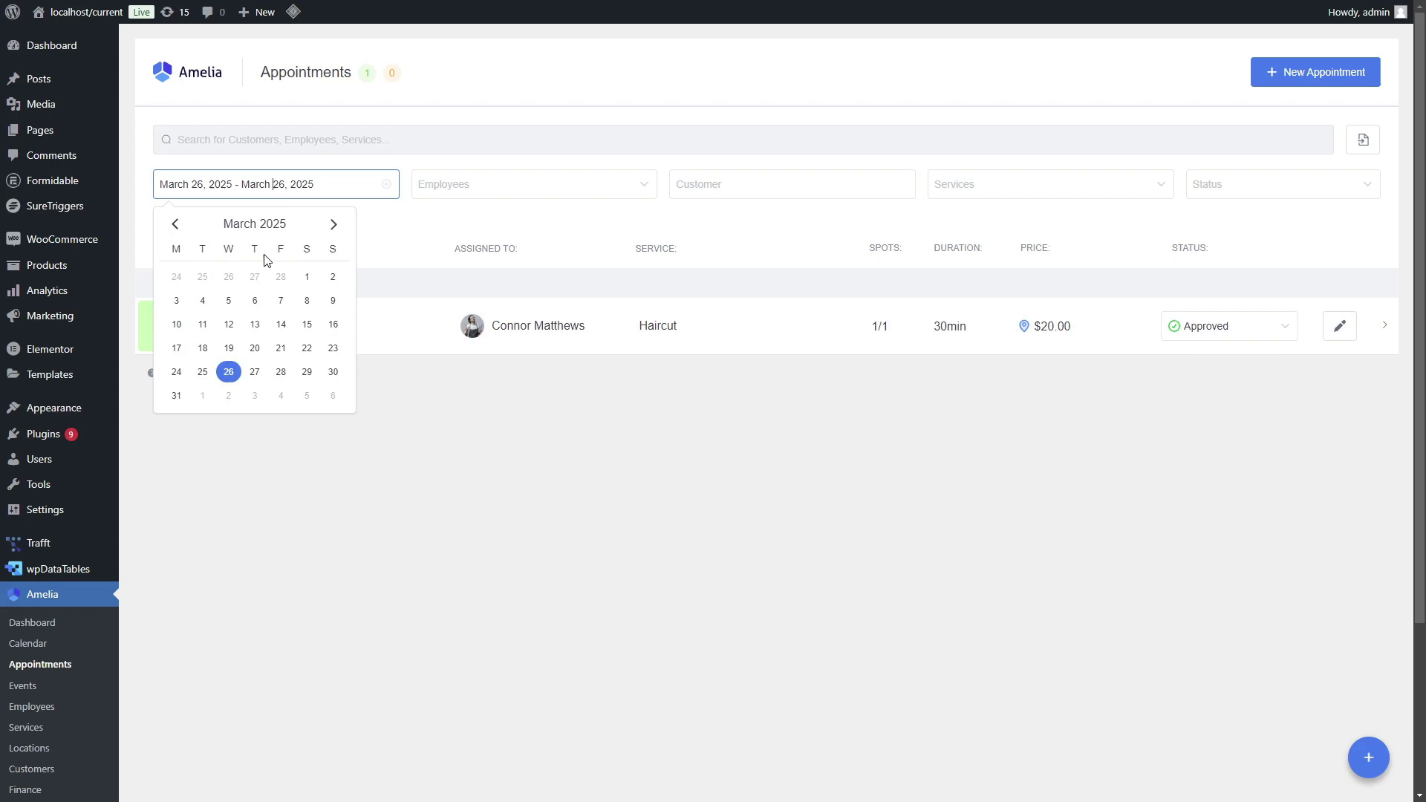
left_click(334, 224)
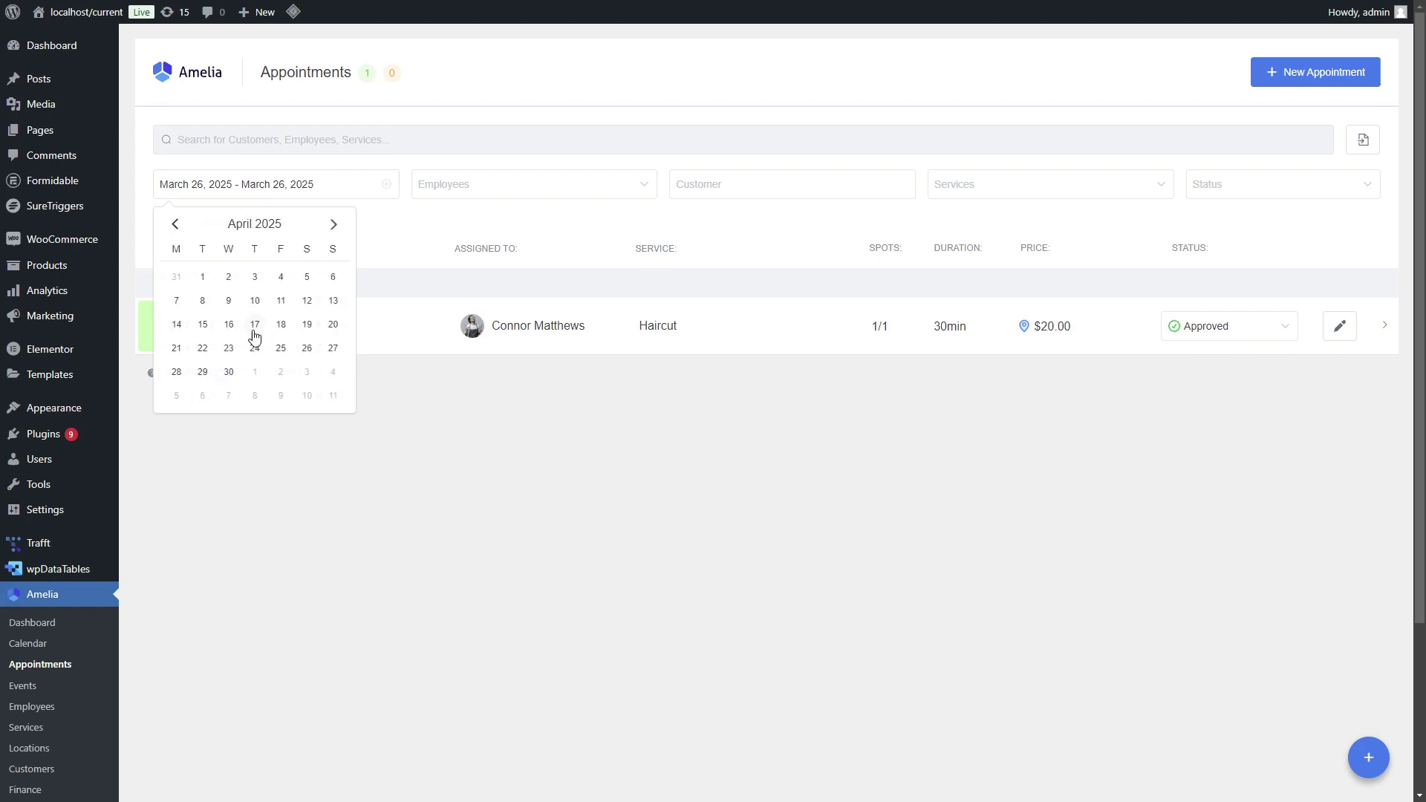
left_click(228, 300)
left_click(228, 301)
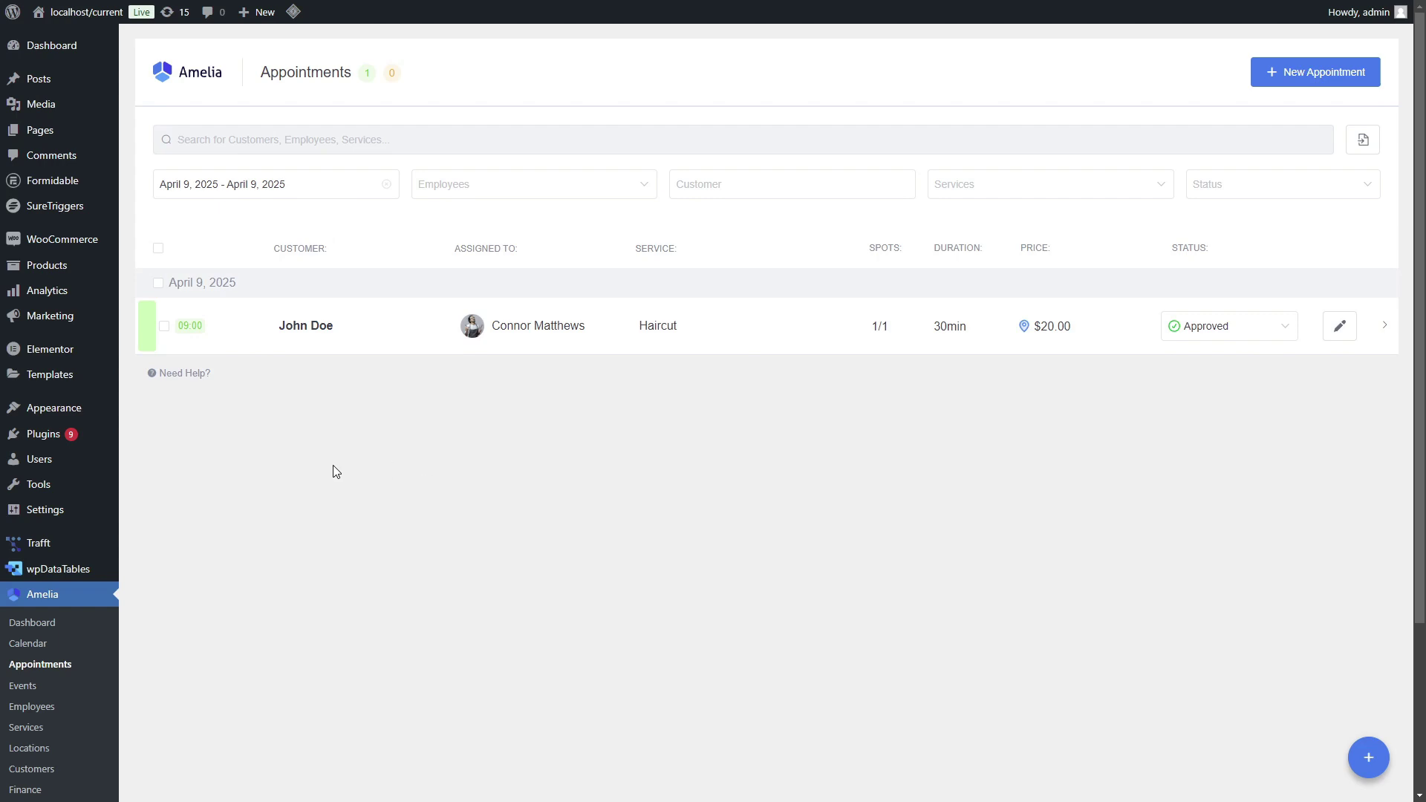
mouse_move(30, 511)
- Search 'belg' to set the site timezone to Belgrade and save General Settings
mouse_move(74, 514)
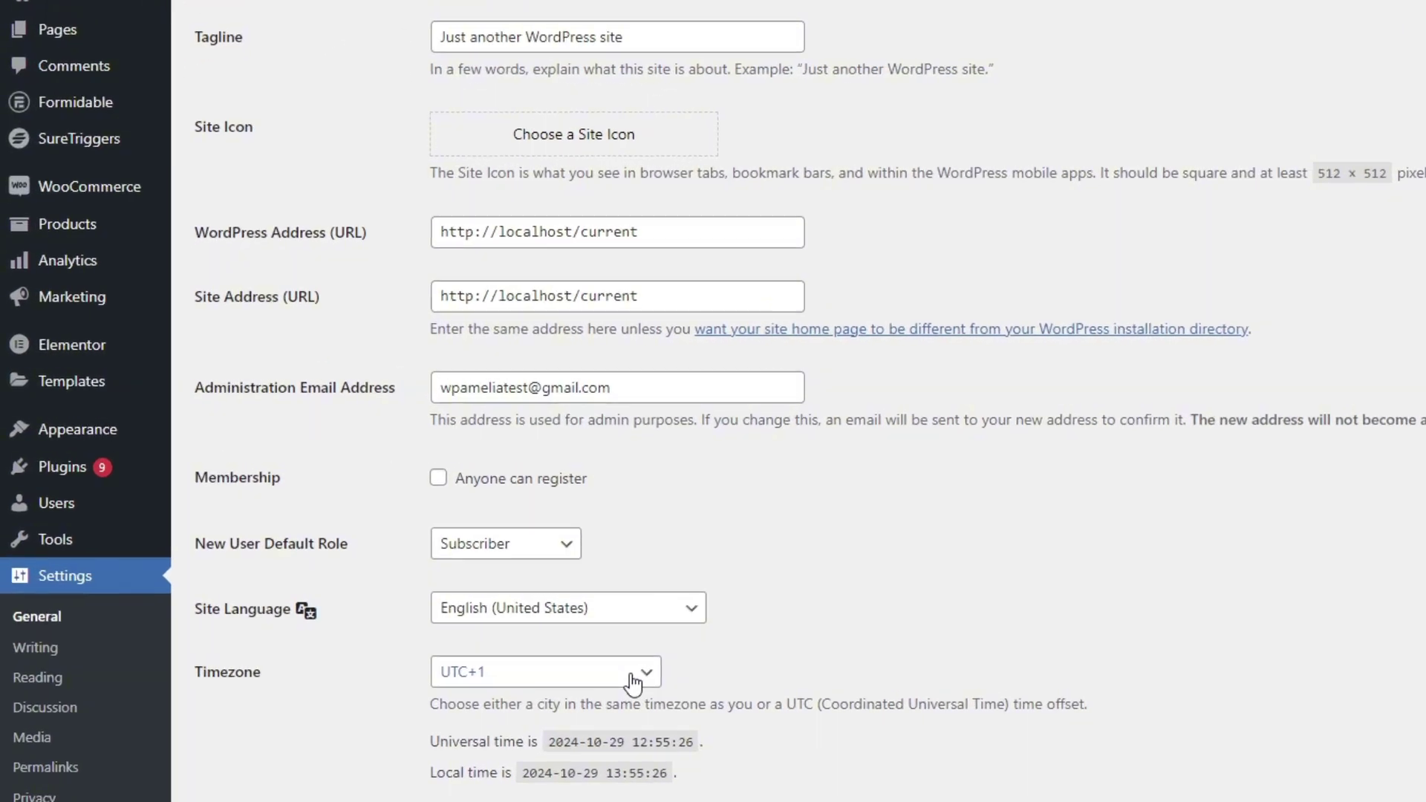
left_click(439, 583)
type("belg")
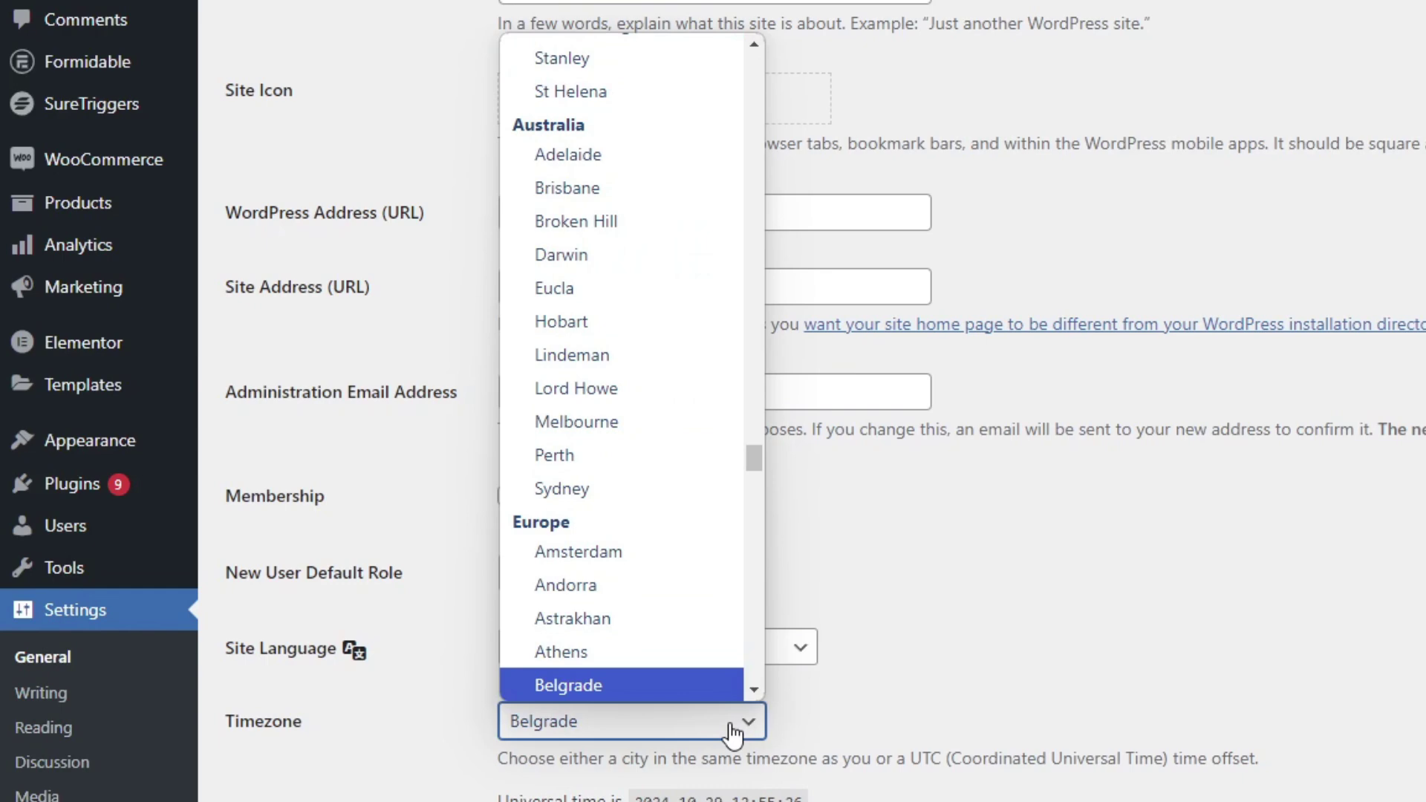
key("Return")
scroll(596, 559, "down", 5)
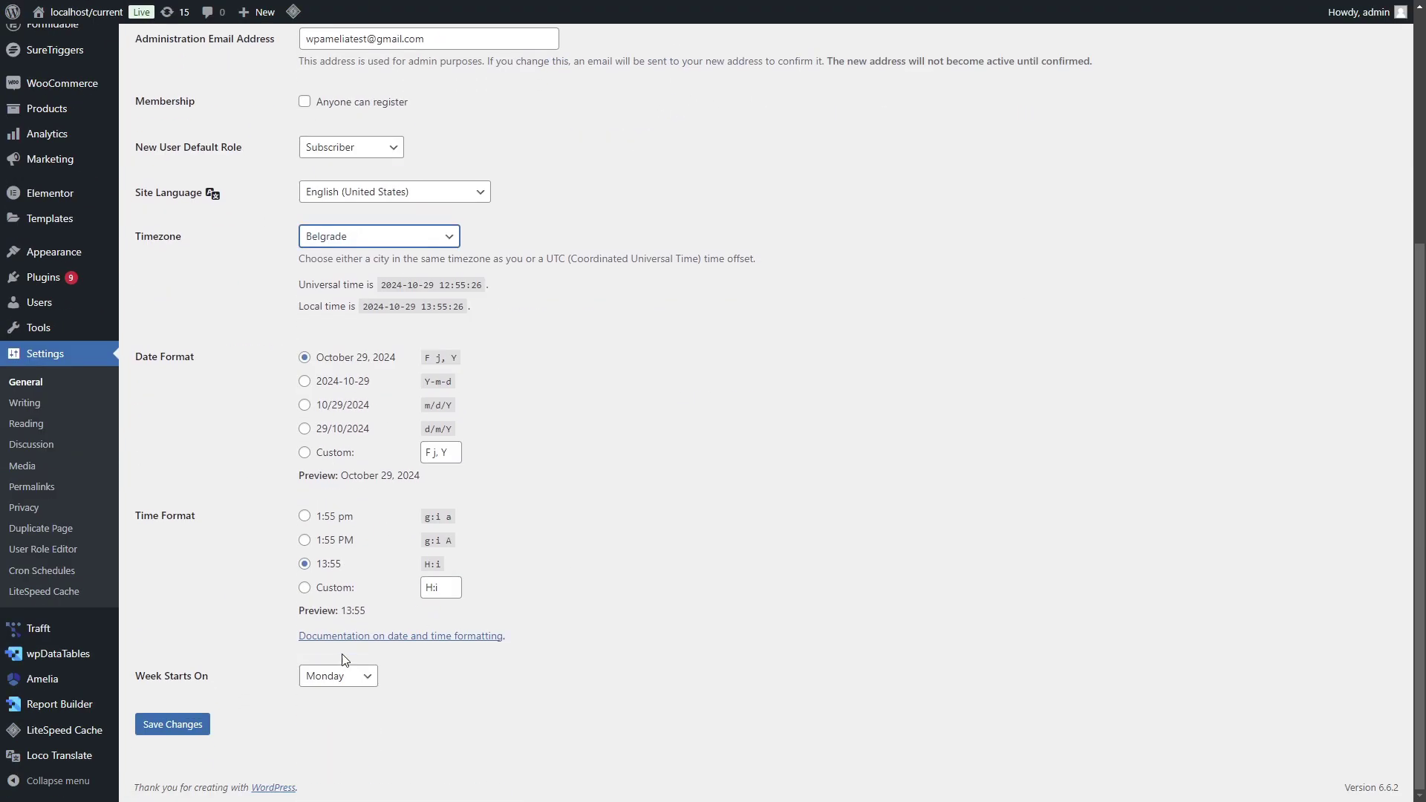
left_click(190, 733)
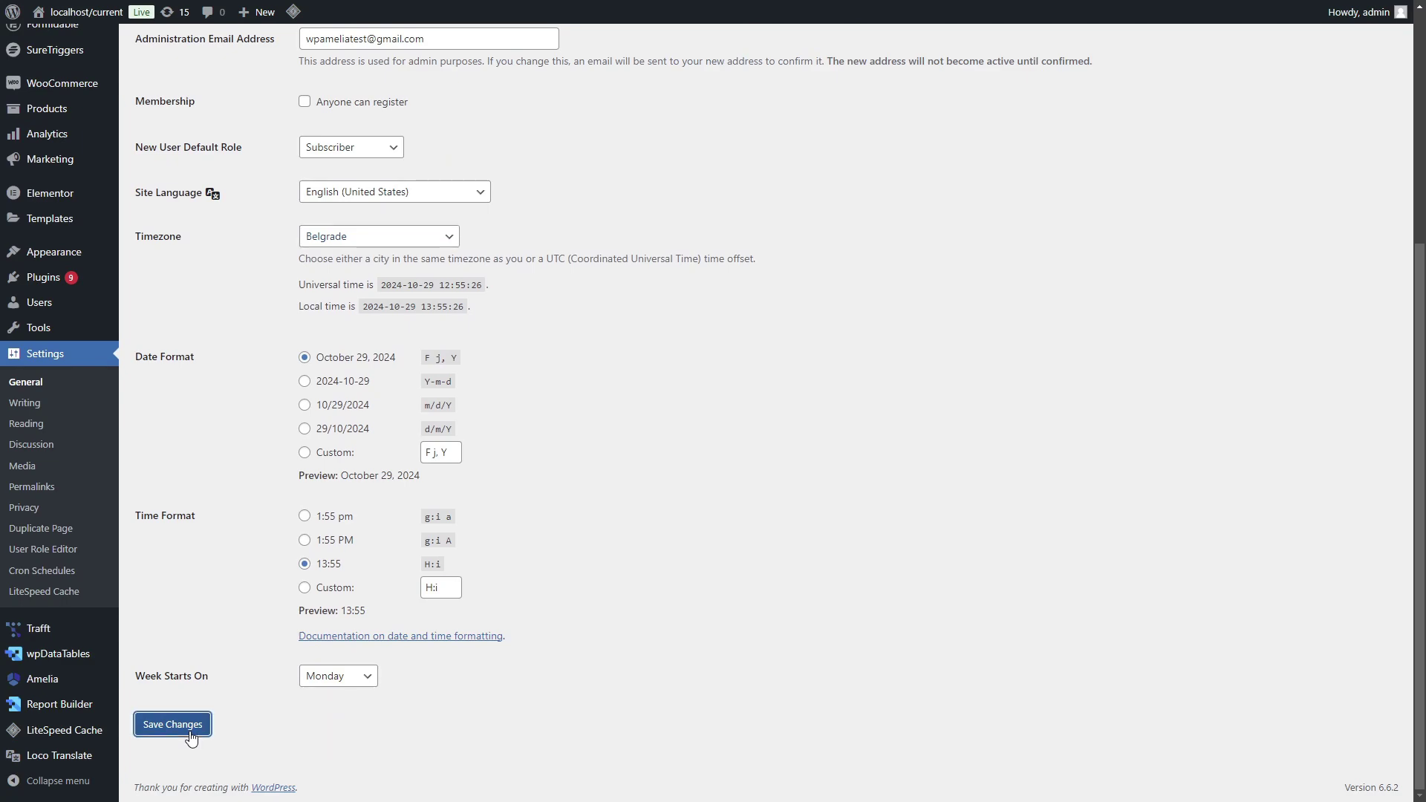
scroll(94, 641, "down", 4)
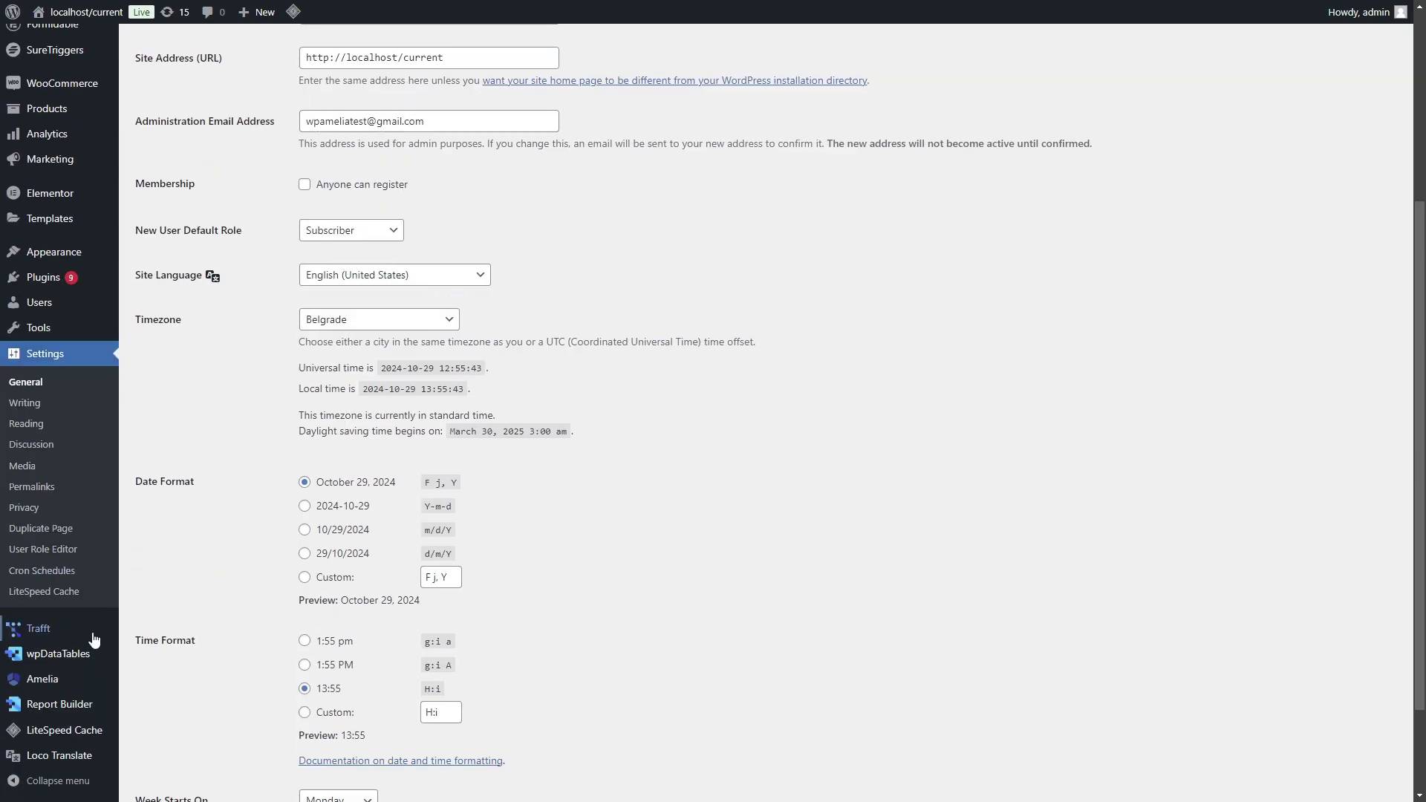
- Select the April 9 Haircut appointment at 10:00 in Amelia Appointments and delete it
mouse_move(82, 678)
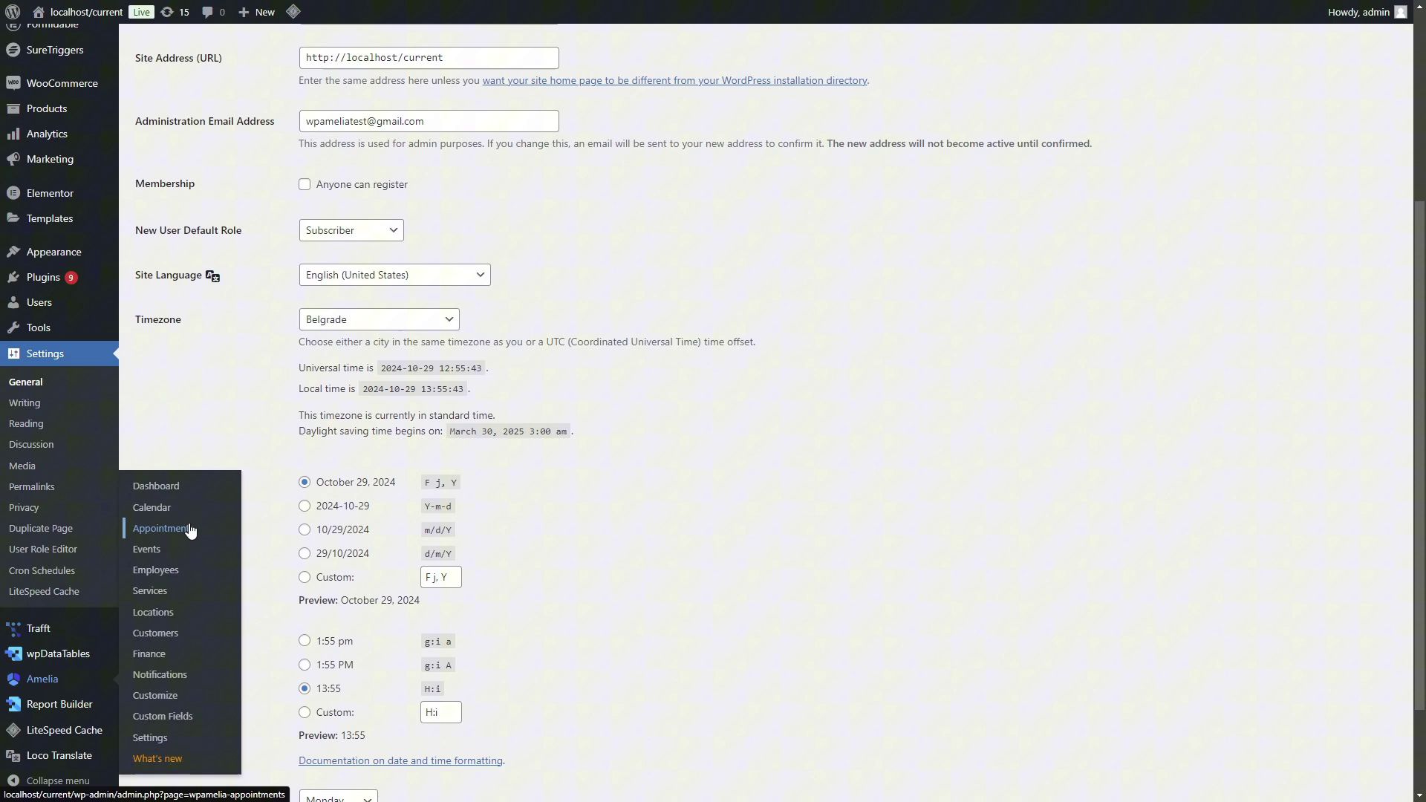
left_click(190, 529)
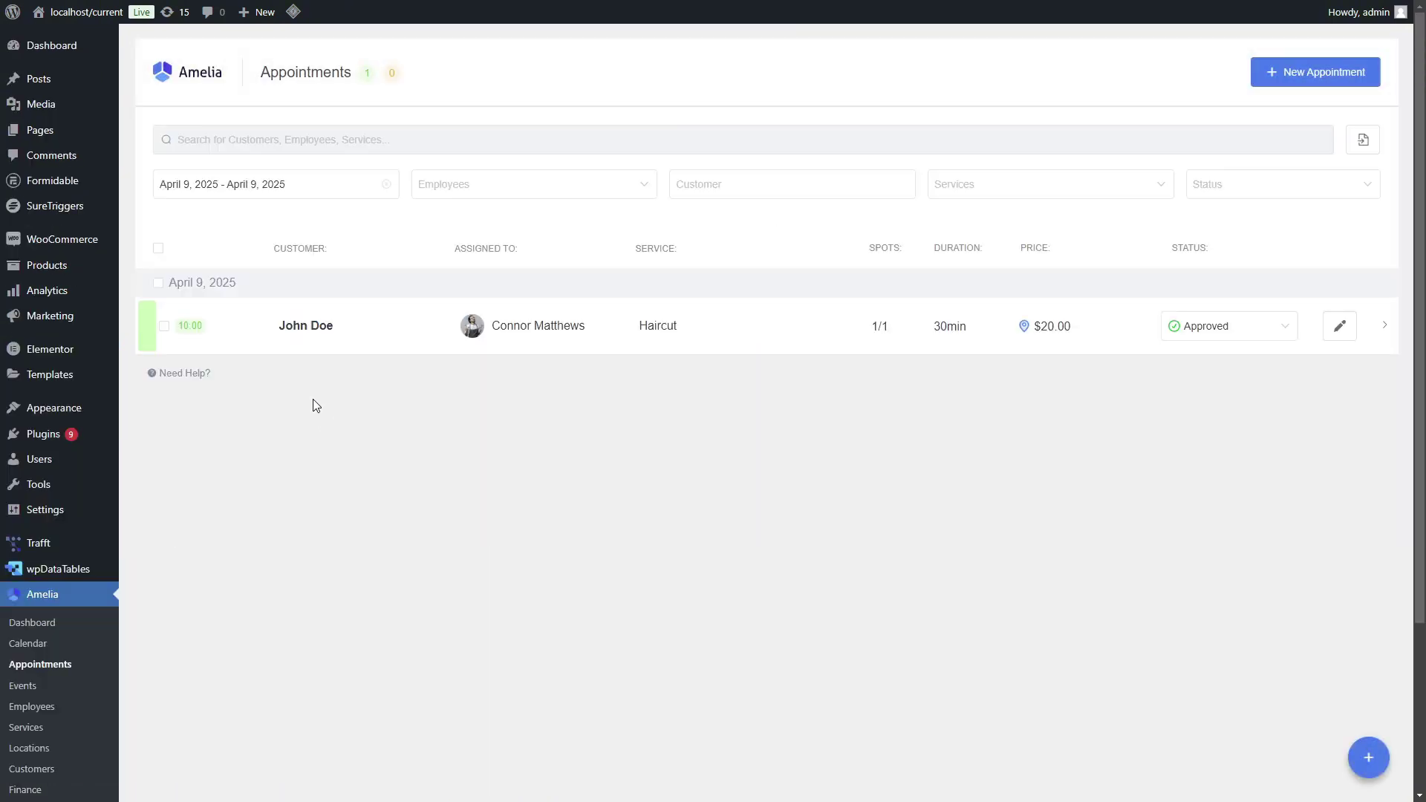
left_click(164, 326)
left_click(155, 777)
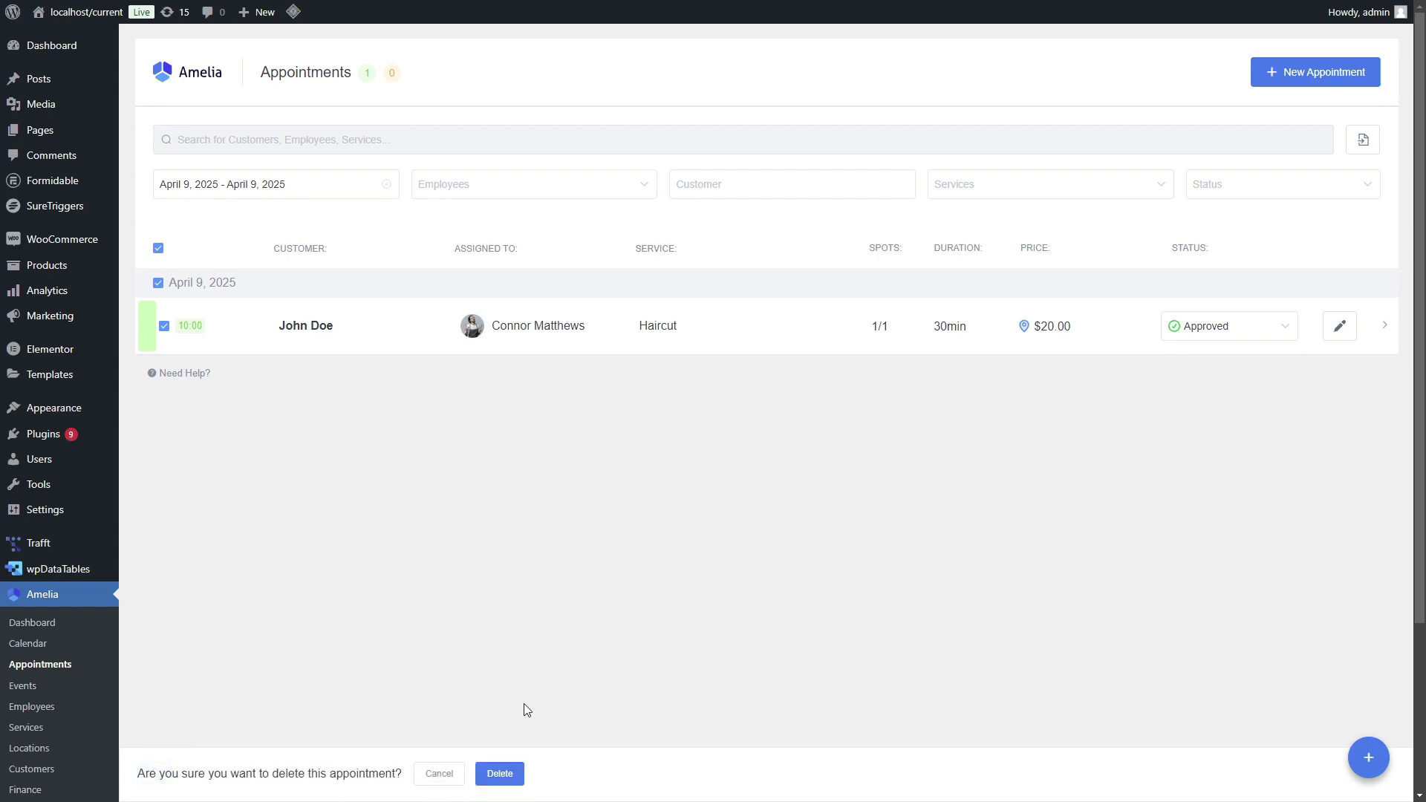
left_click(524, 778)
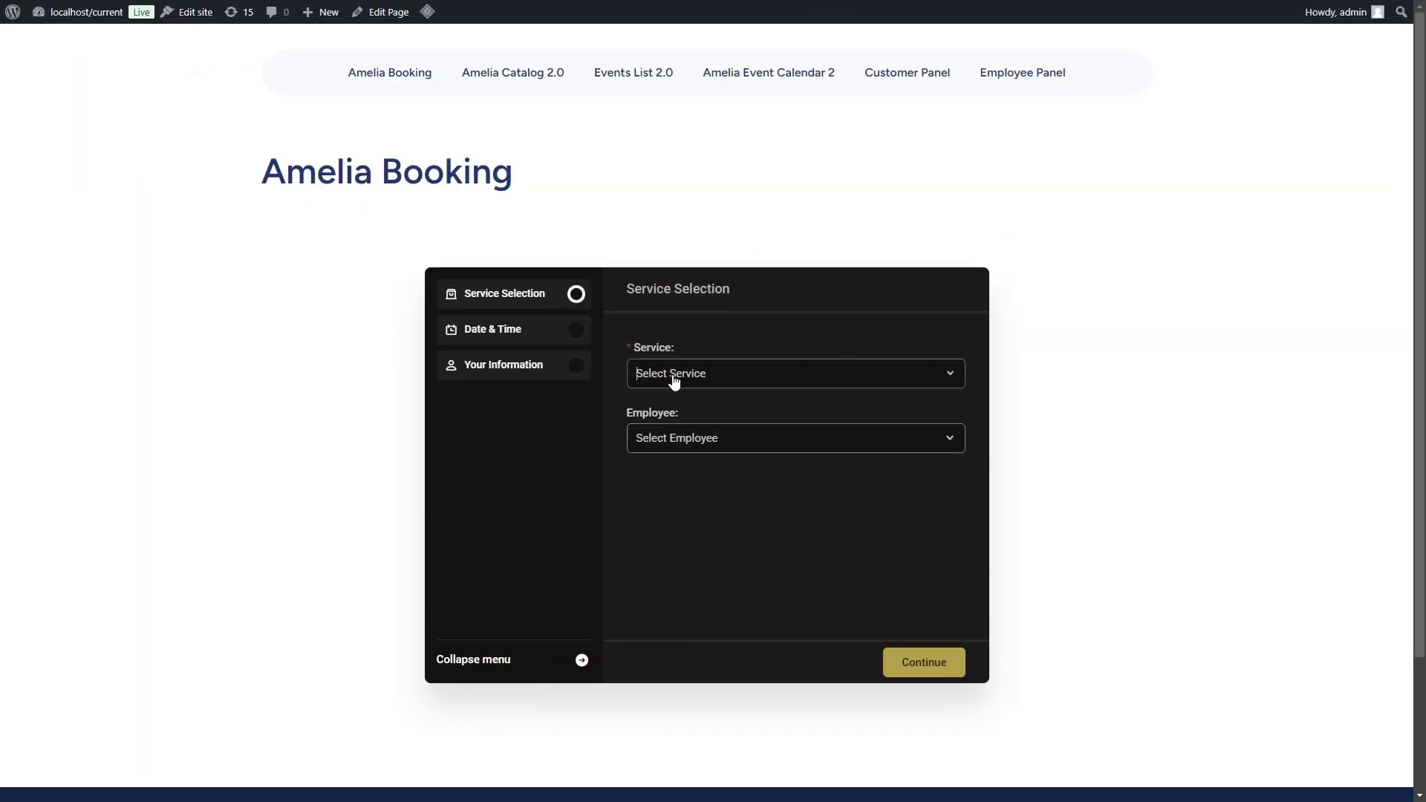
- Choose the Barbershop Haircut service and an employee, skipping extras
left_click(764, 375)
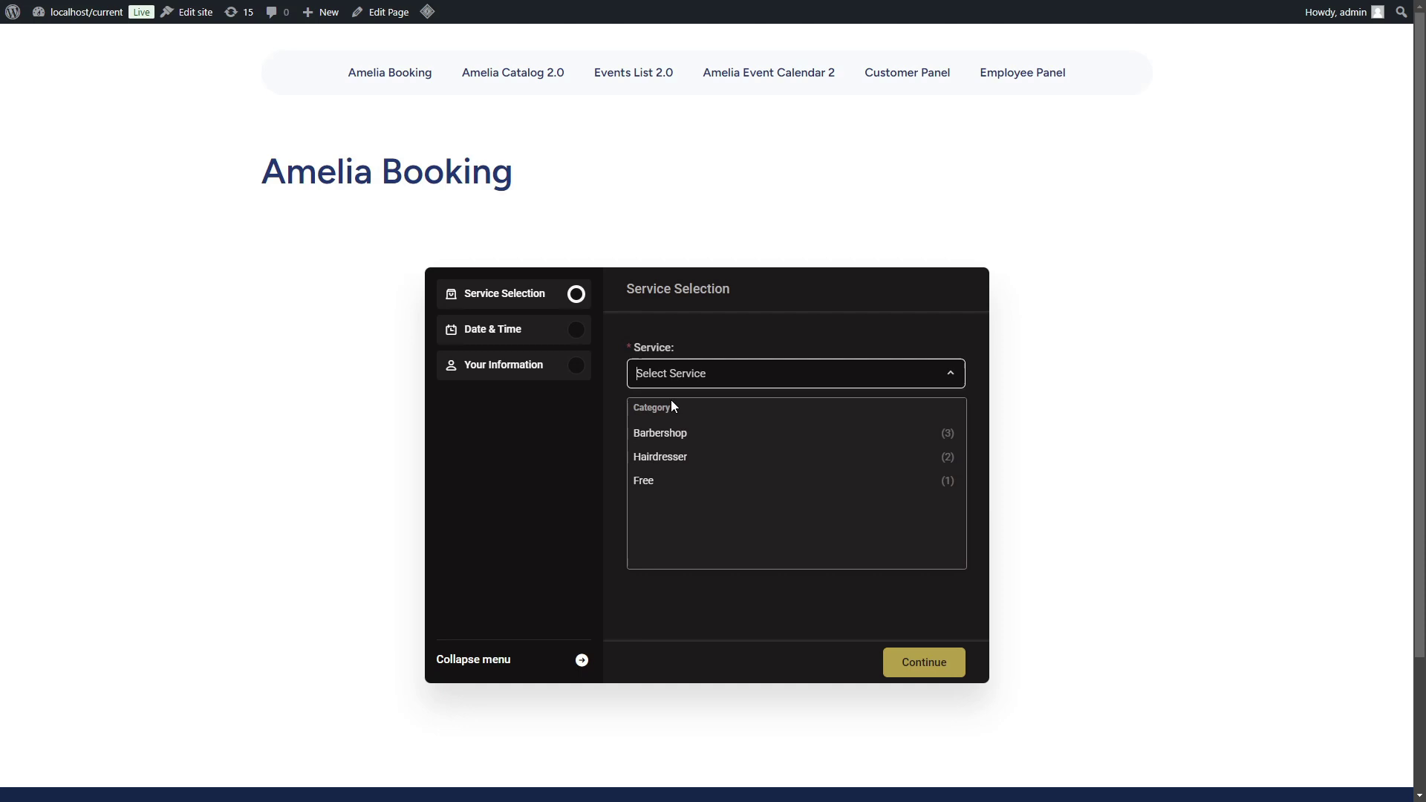
left_click(687, 434)
left_click(796, 436)
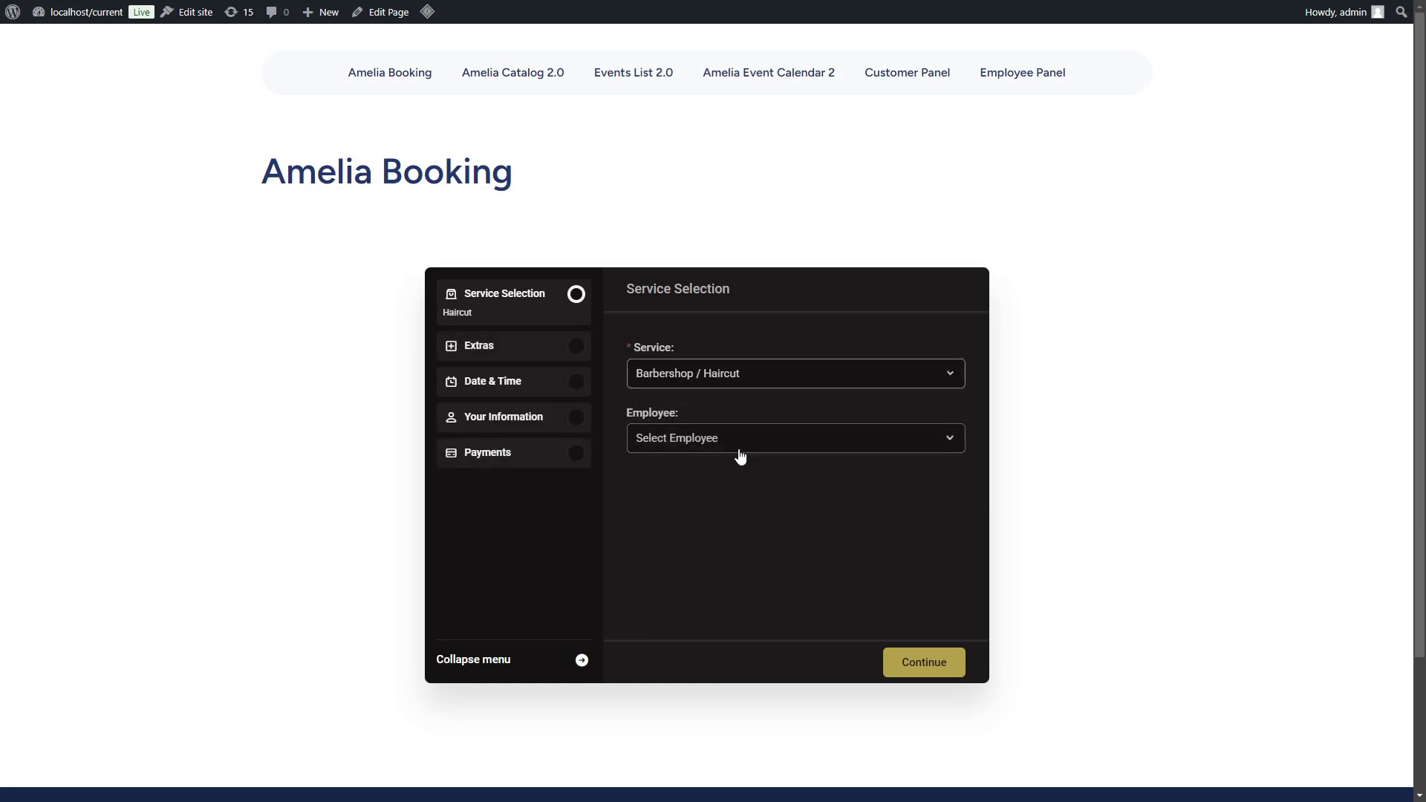
left_click(741, 444)
left_click(723, 479)
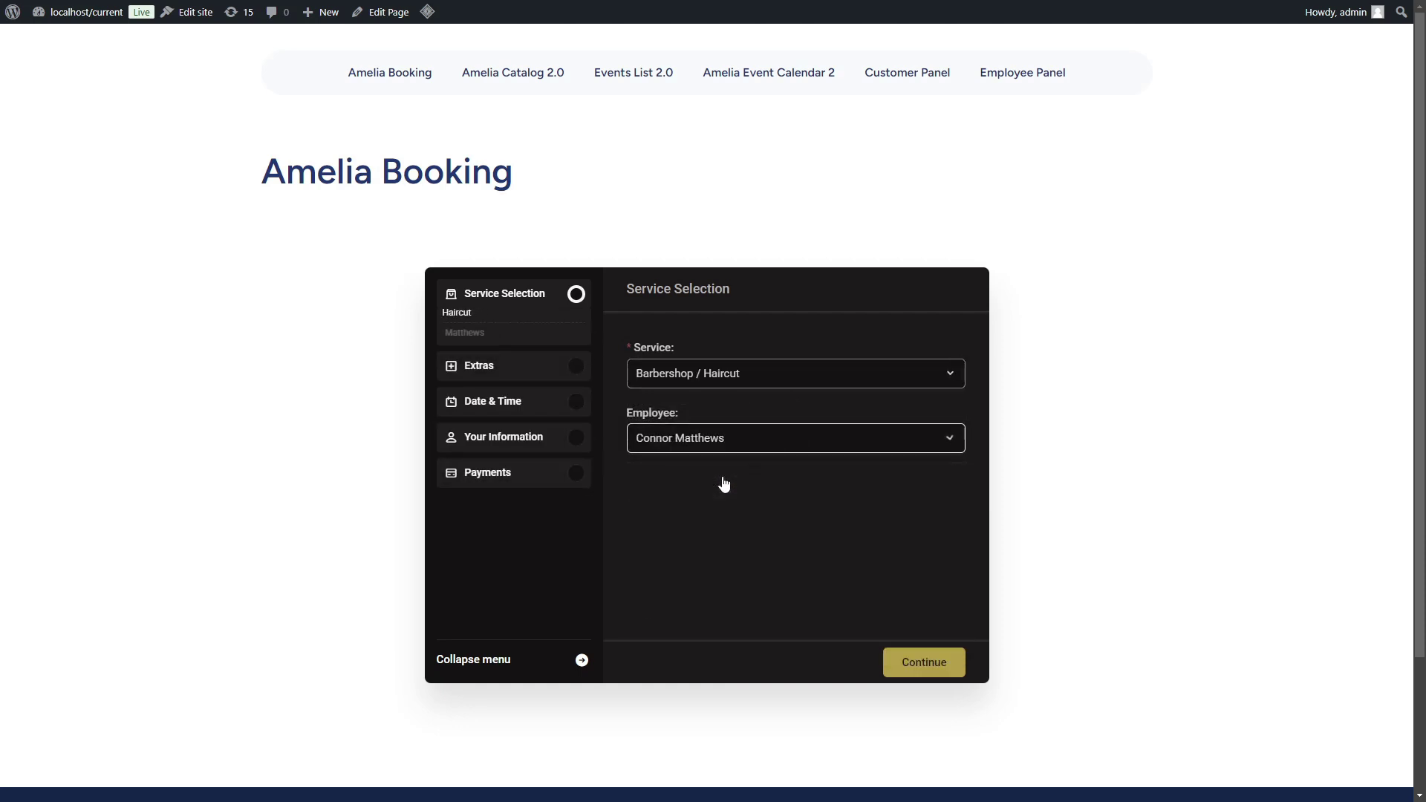
left_click(930, 662)
left_click(930, 662)
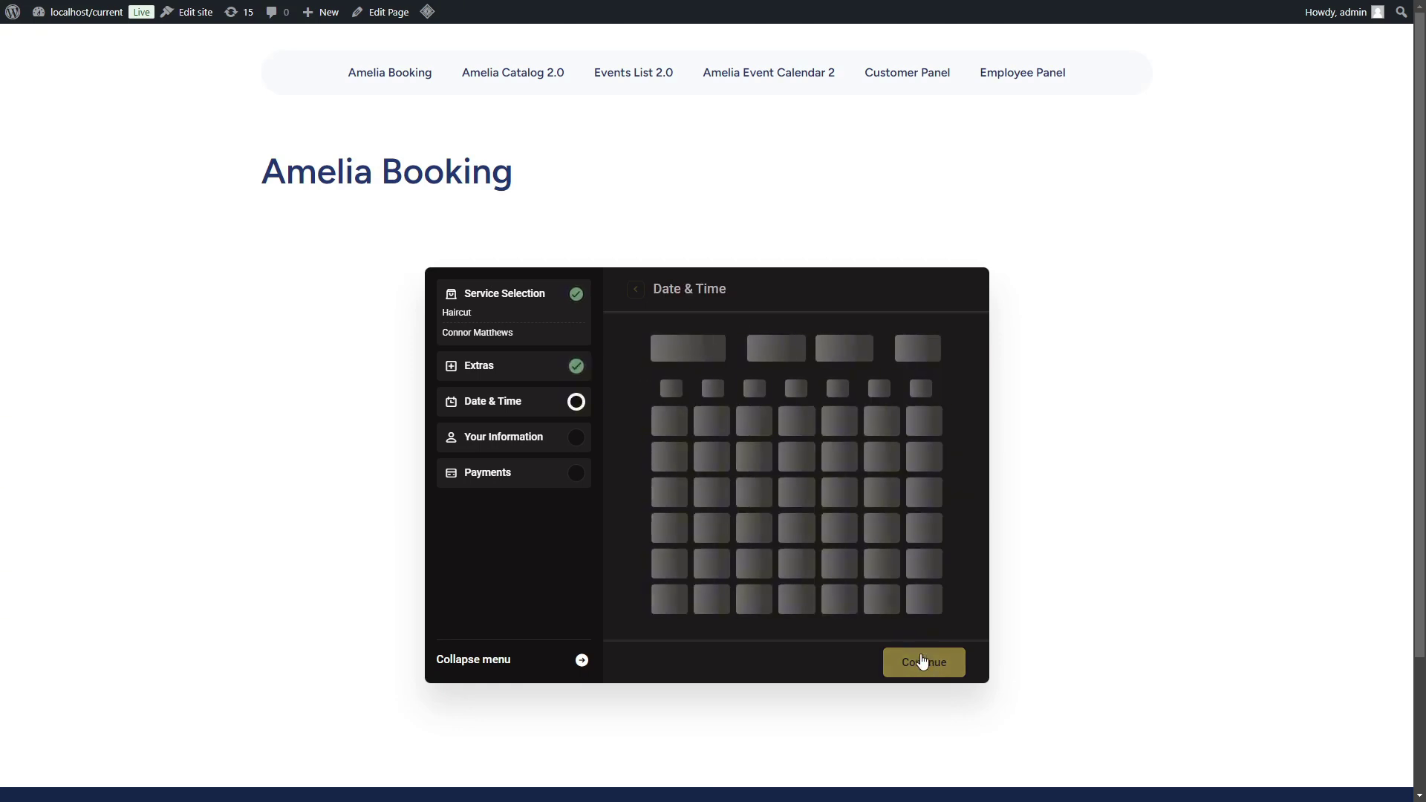
- Pick April 9, 2025 and the 09:00 time slot
left_click(819, 340)
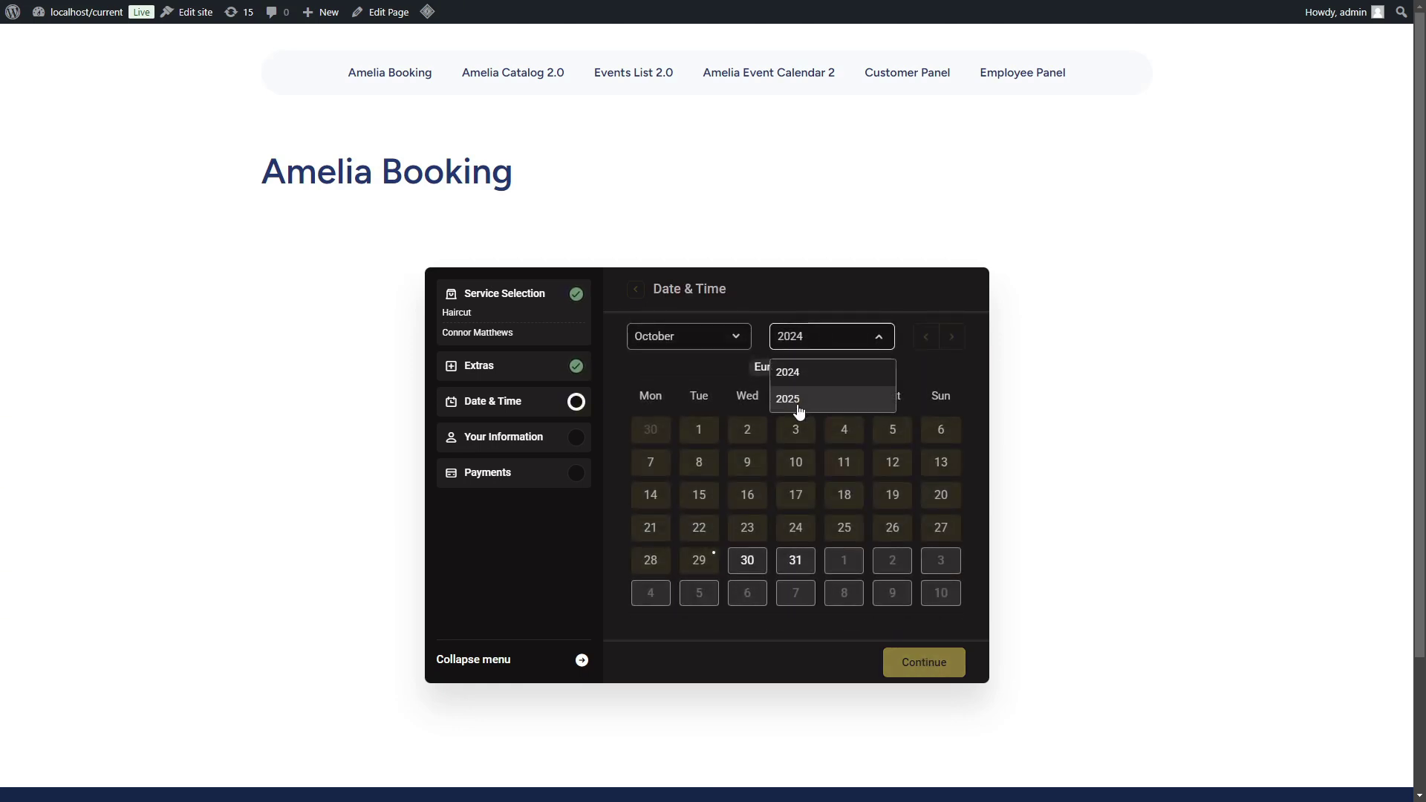
left_click(795, 403)
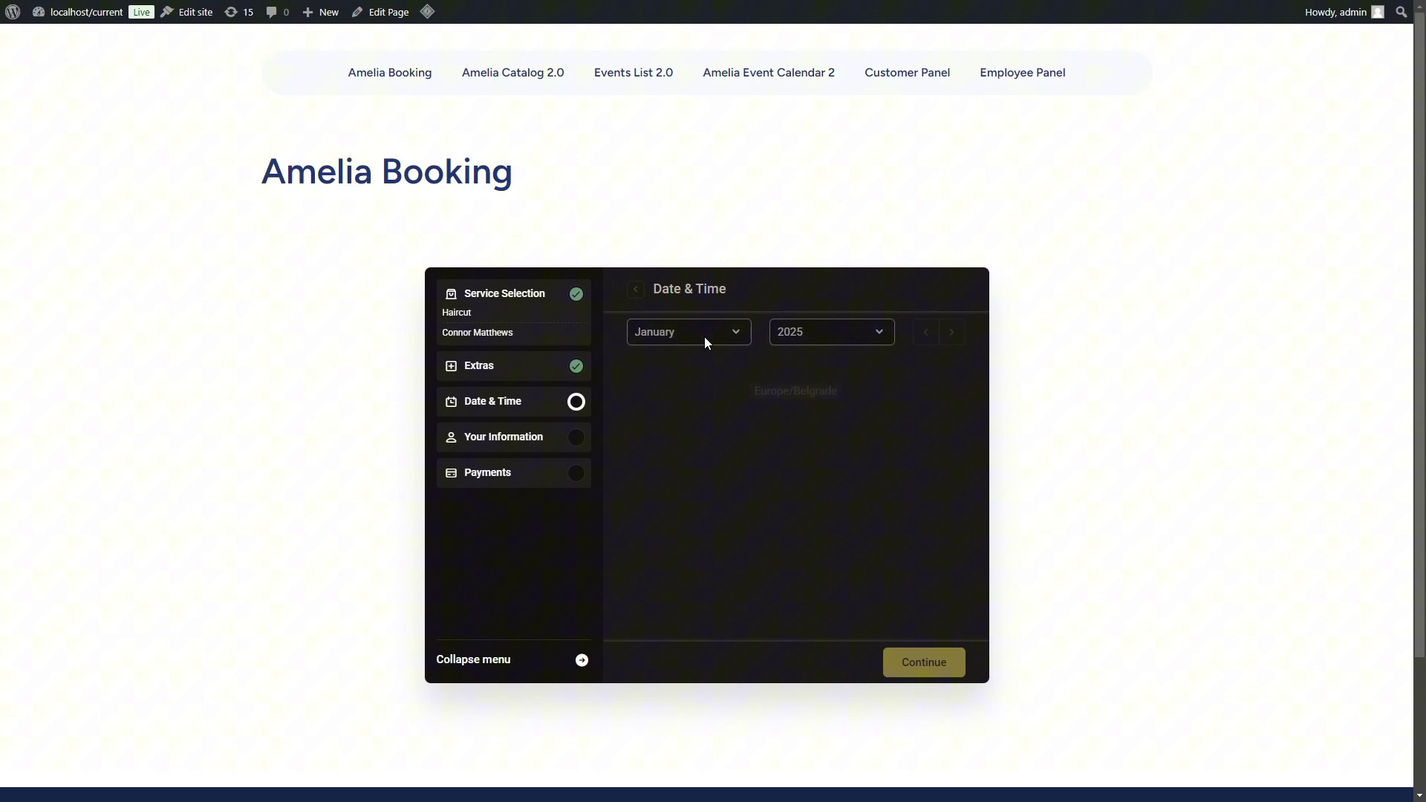
left_click(691, 340)
left_click(667, 448)
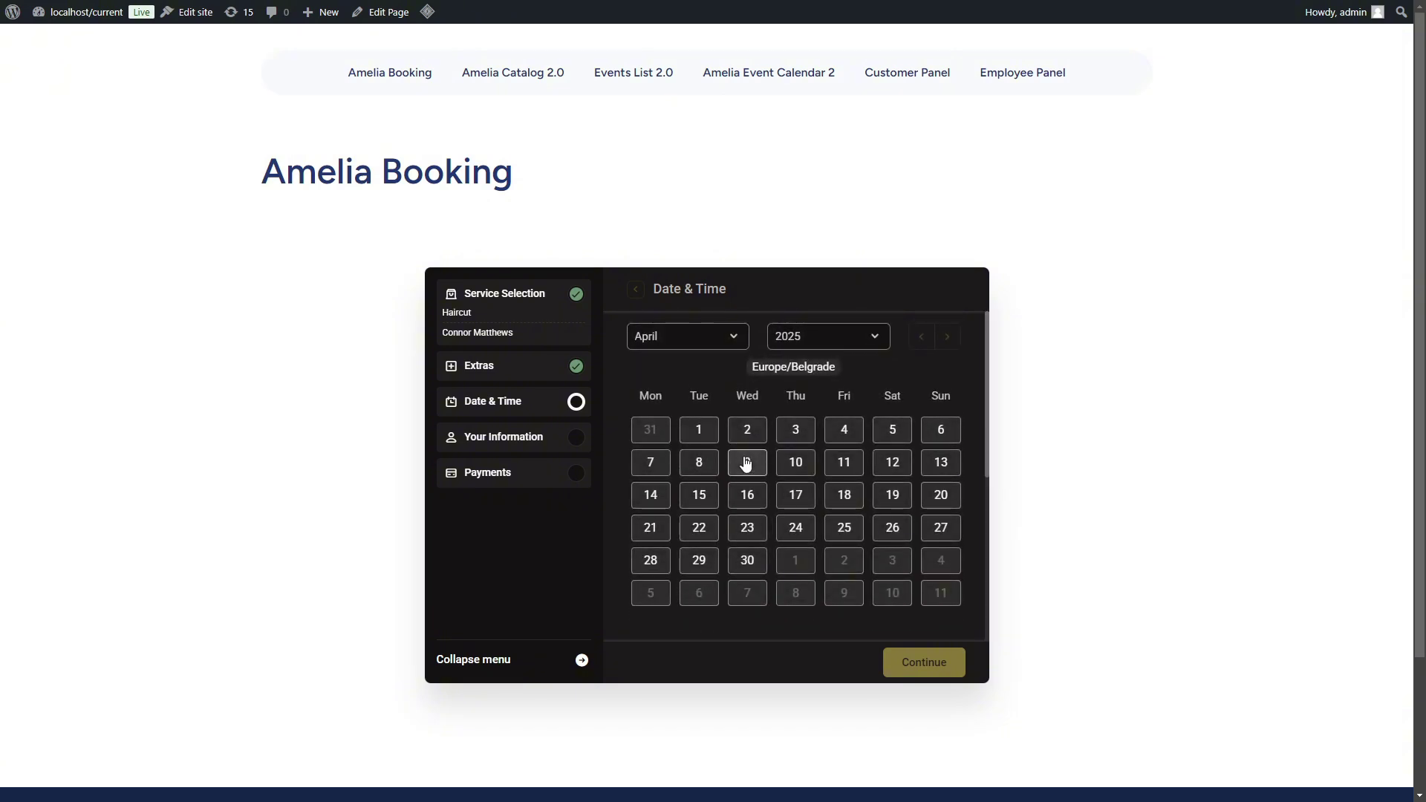
left_click(742, 461)
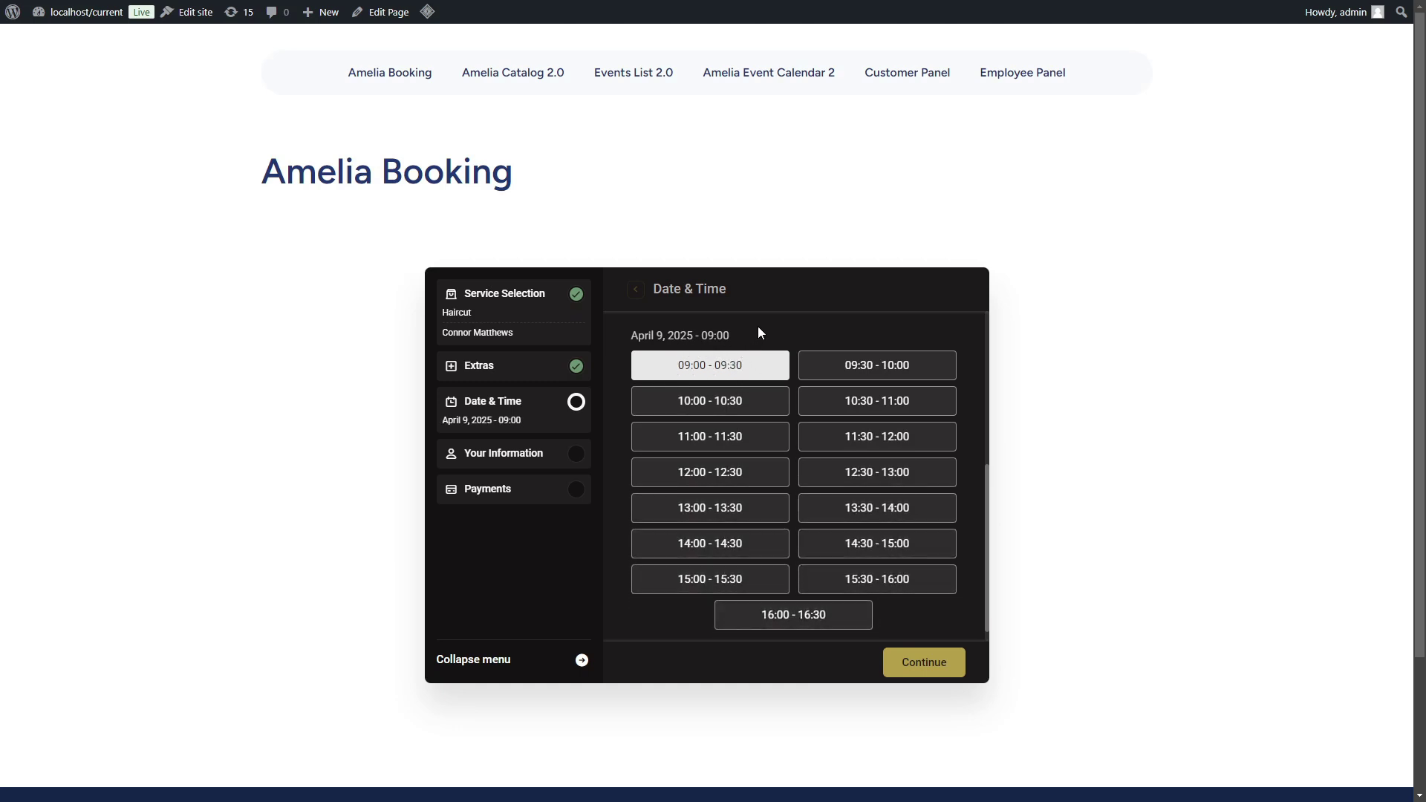
left_click(919, 667)
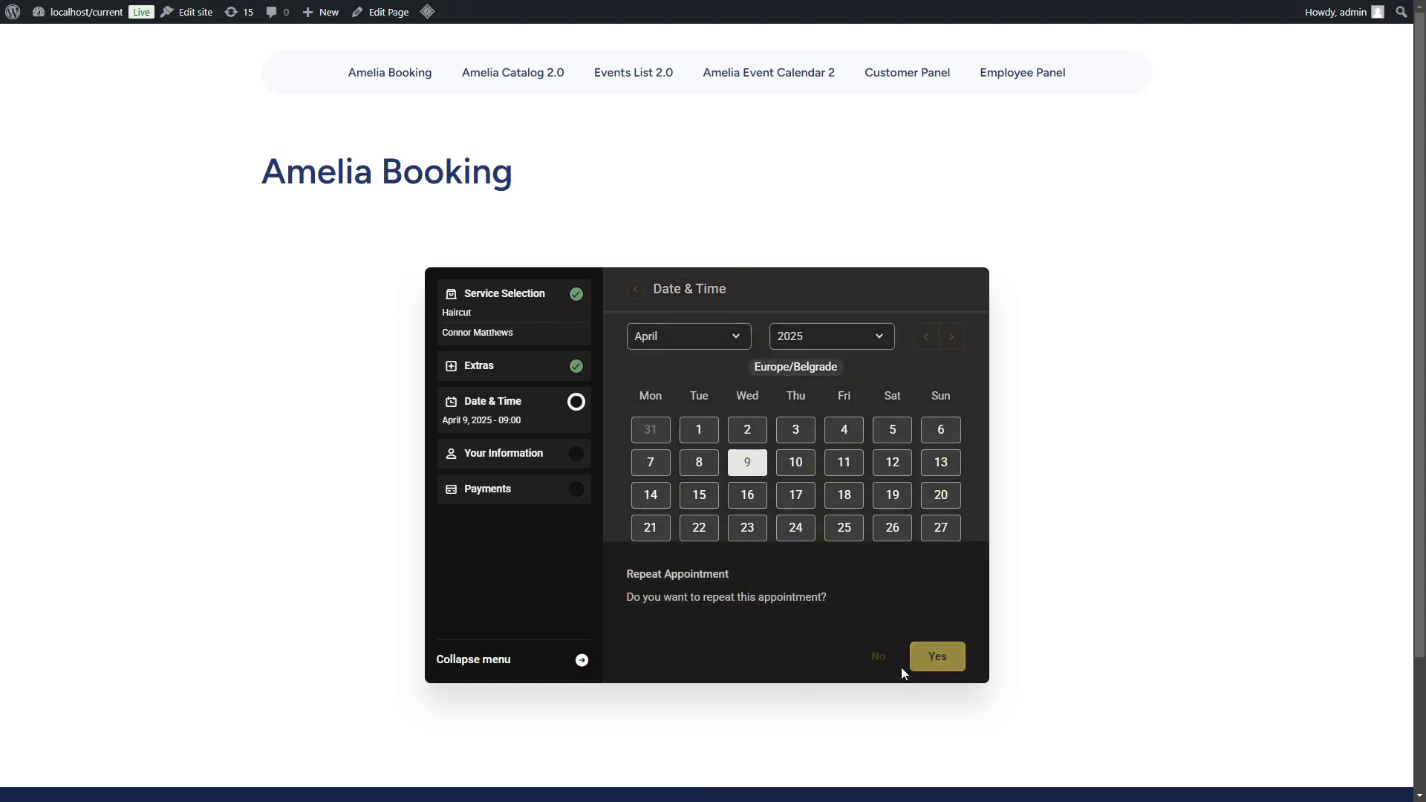
- Decline repeating, enter the customer's first and last name, and submit
left_click(883, 667)
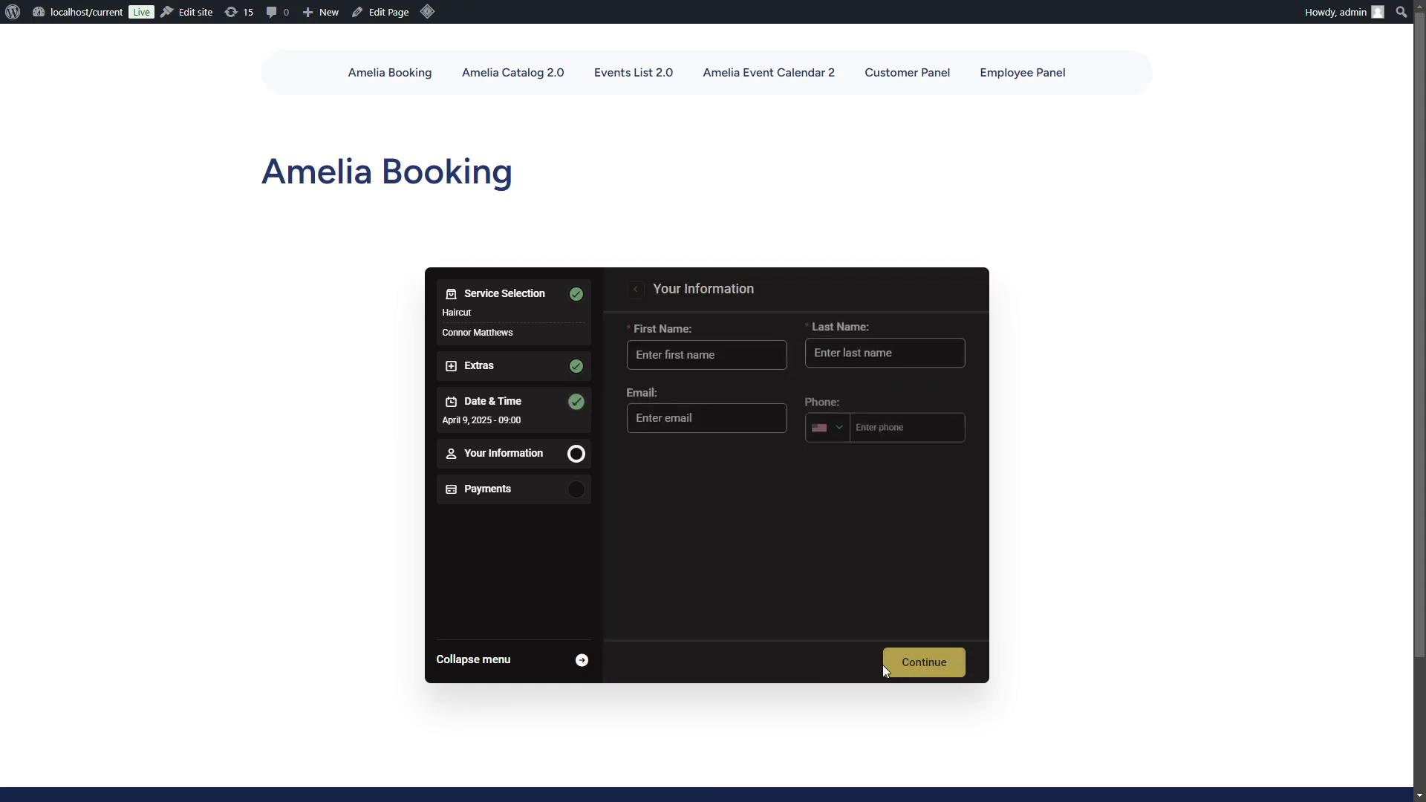
left_click(677, 371)
type("John")
key("Tab")
type("Doe")
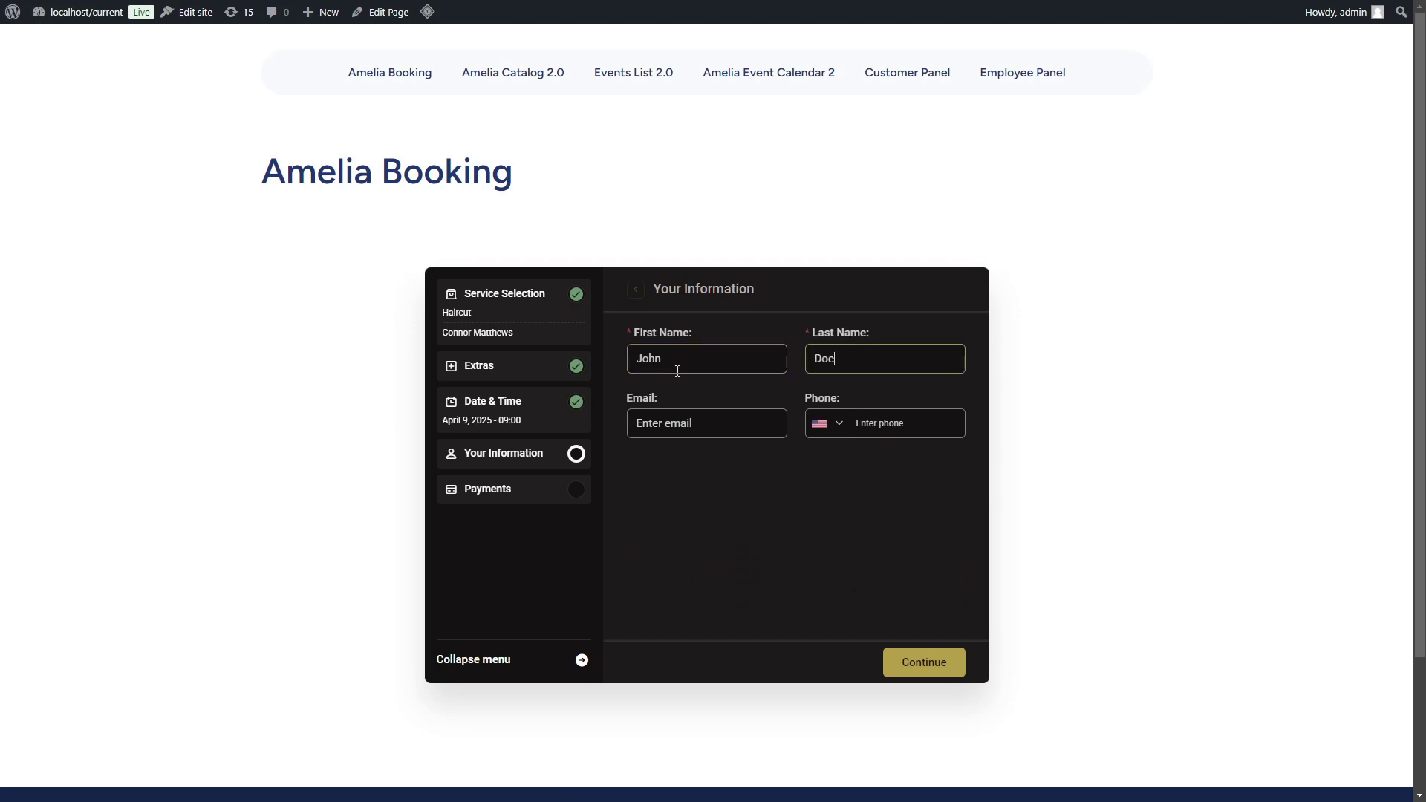
left_click(932, 661)
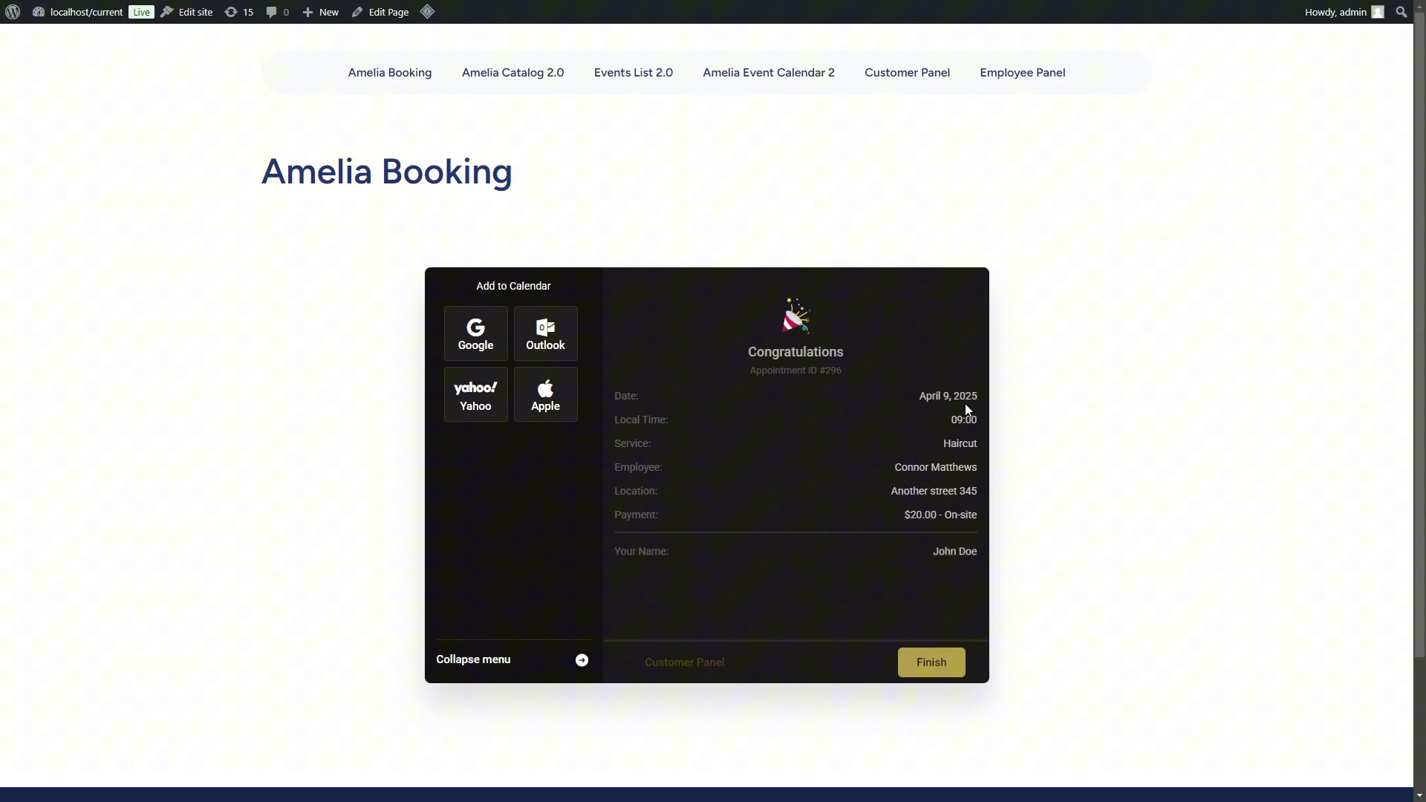
- Highlight the confirmed April 9, 2025 date and 09:00 time, then reload the appointments list
triple_click(929, 400)
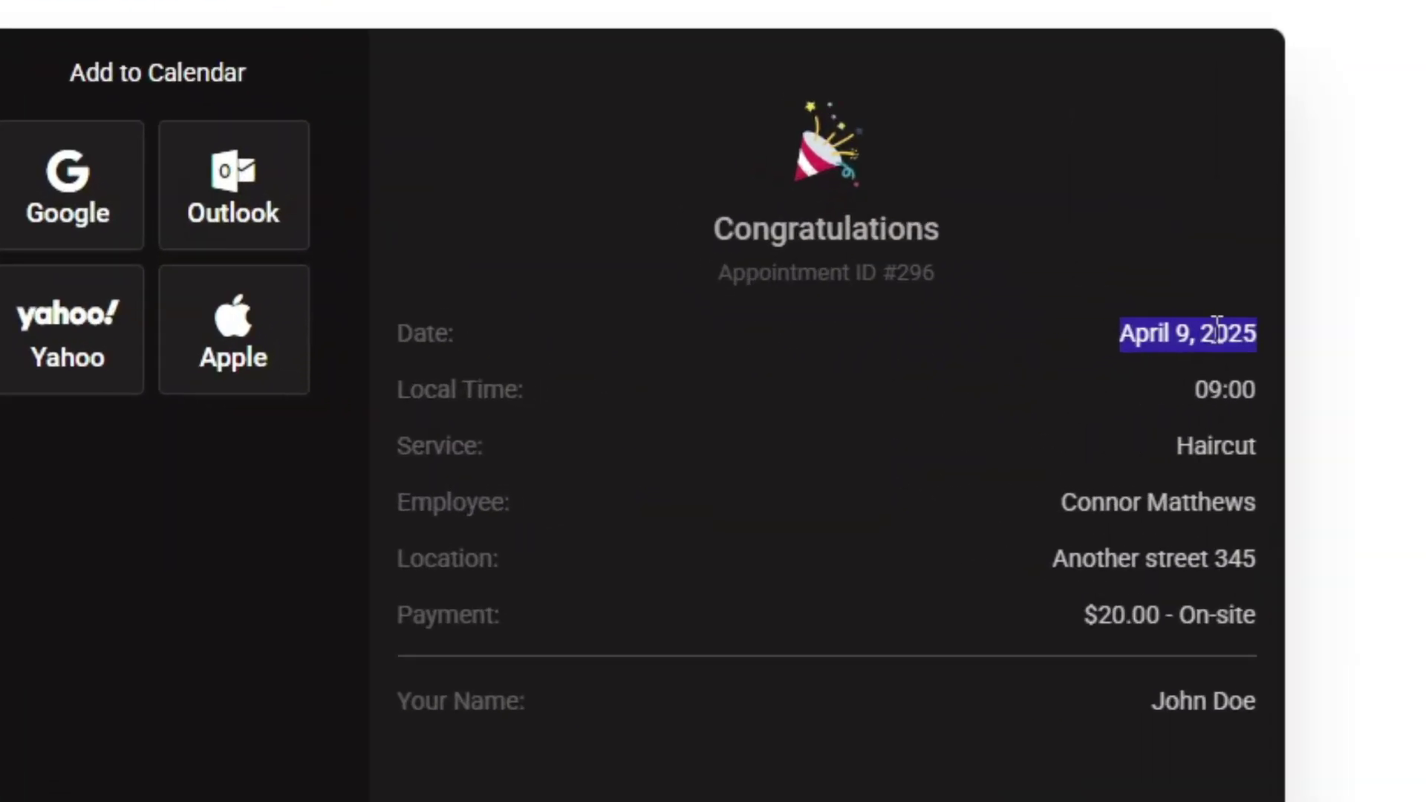
double_click(958, 420)
triple_click(1208, 390)
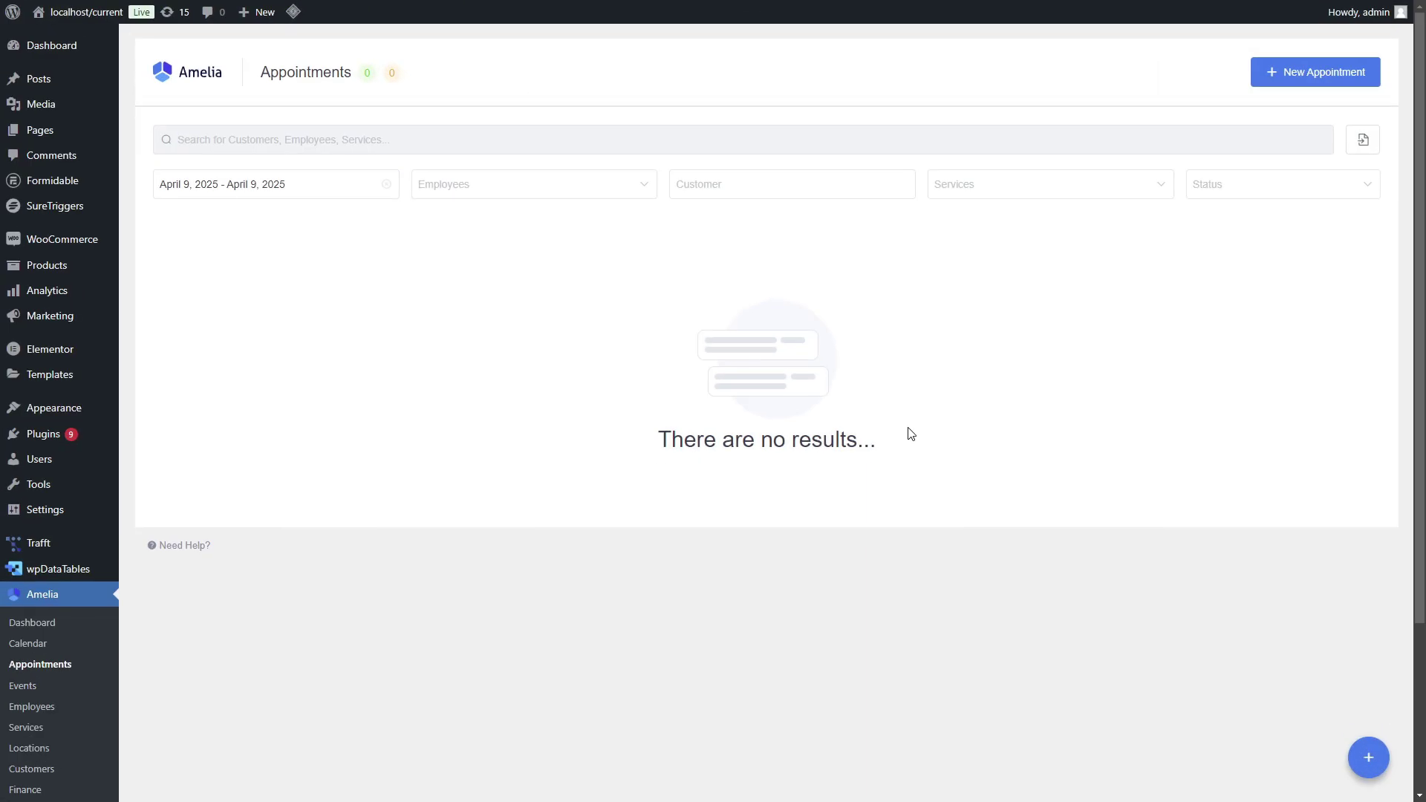
key("F5")
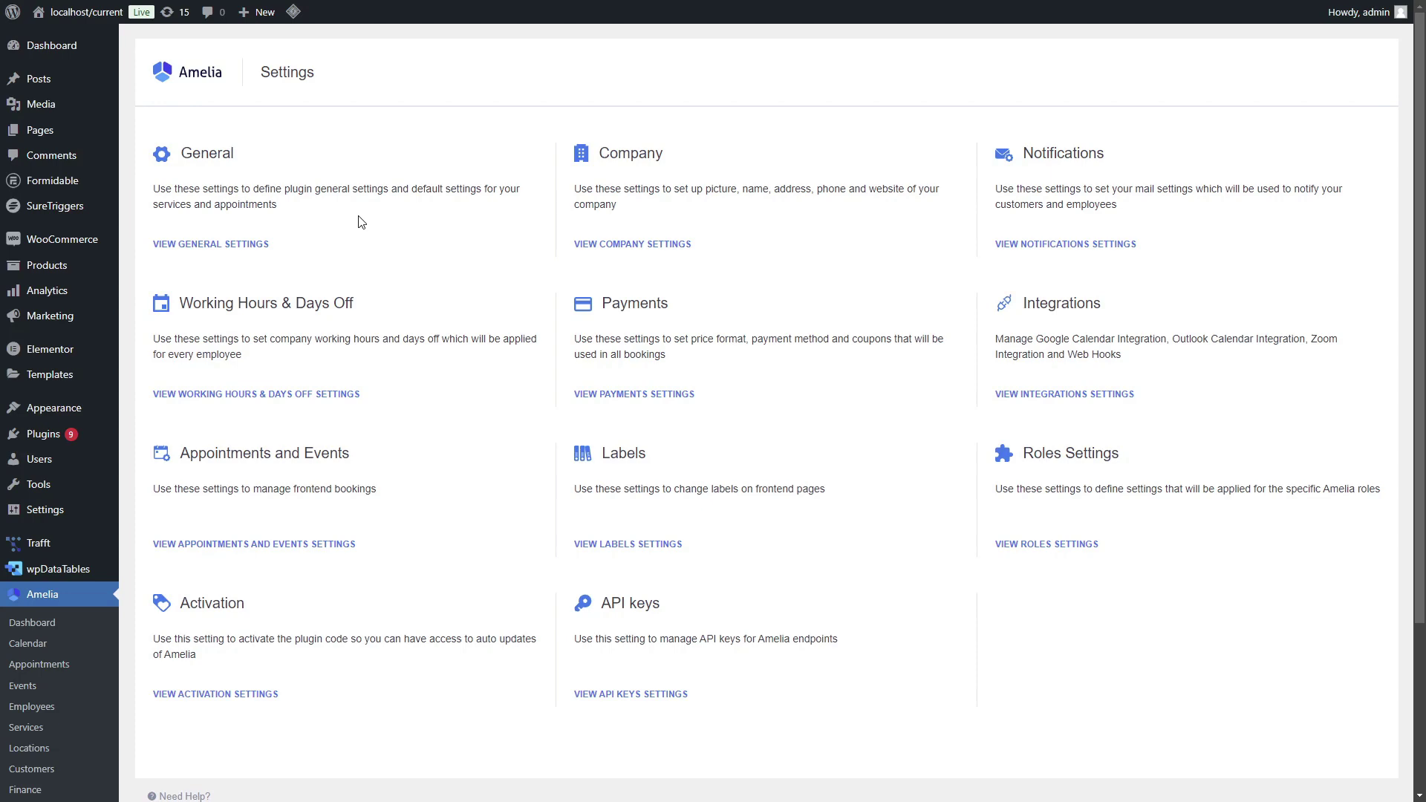
- Open Amelia's General Settings and highlight the 'Show booking slots in client time zone' setting
left_click(236, 243)
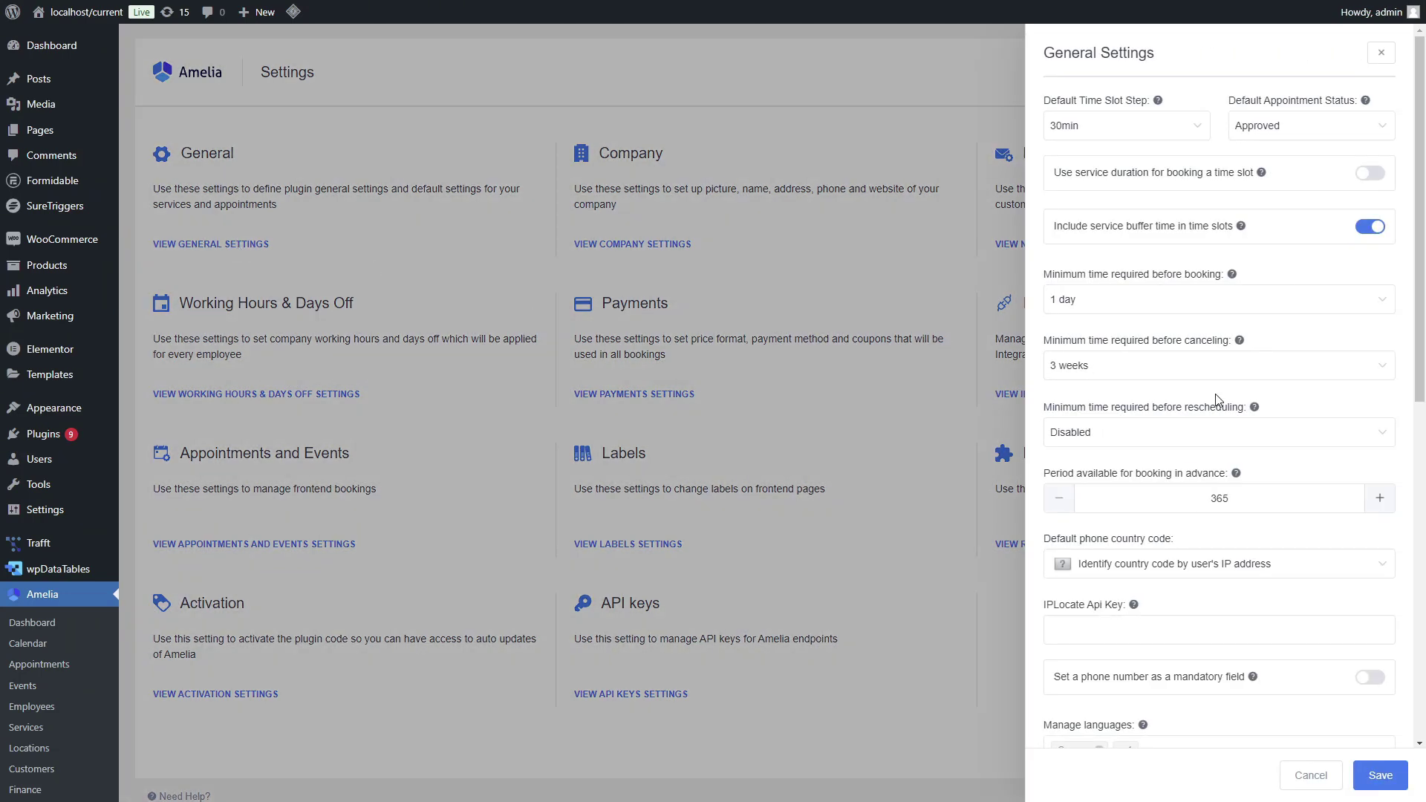
scroll(1270, 446, "down", 6)
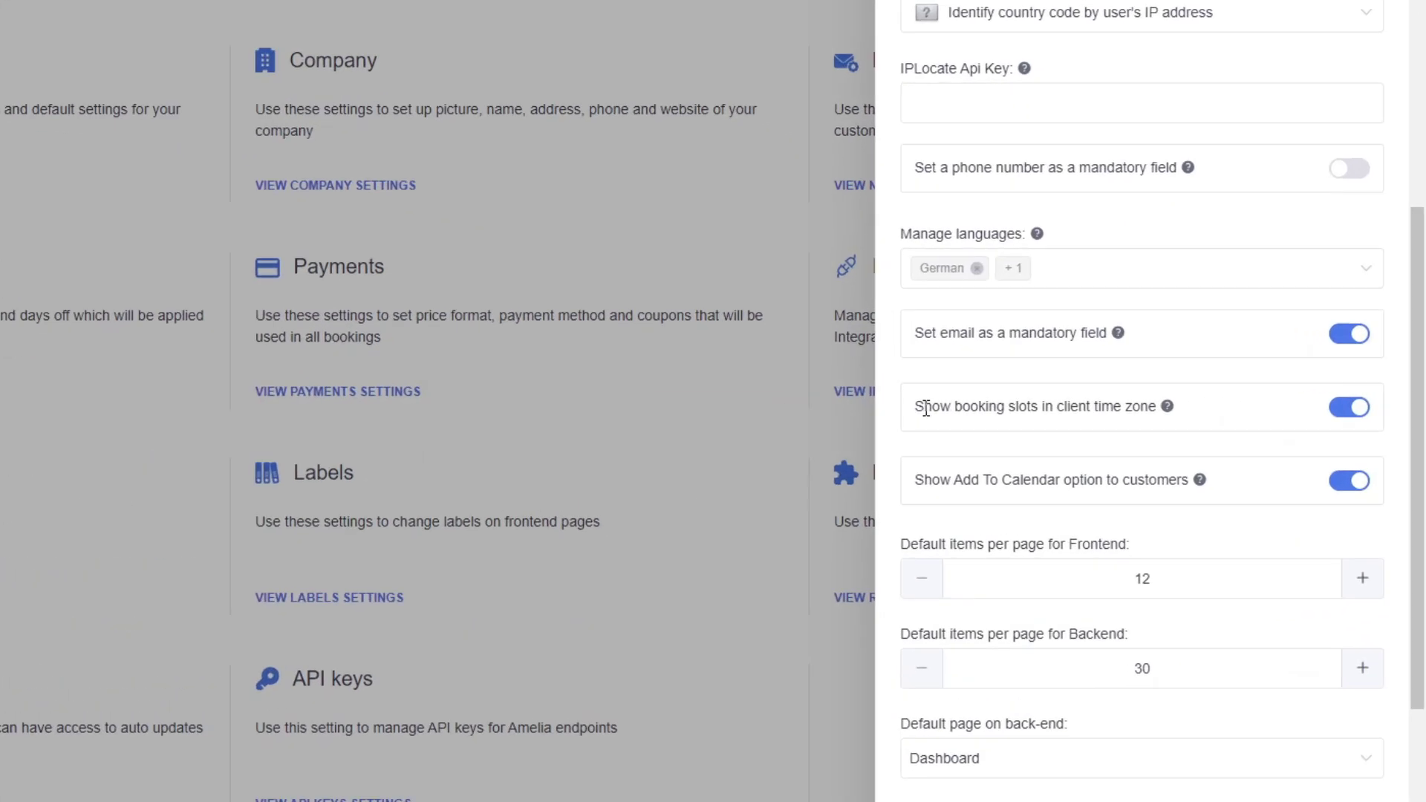
left_click_drag(1055, 405, 1133, 413)
left_click_drag(916, 420, 1051, 416)
left_click(1118, 458)
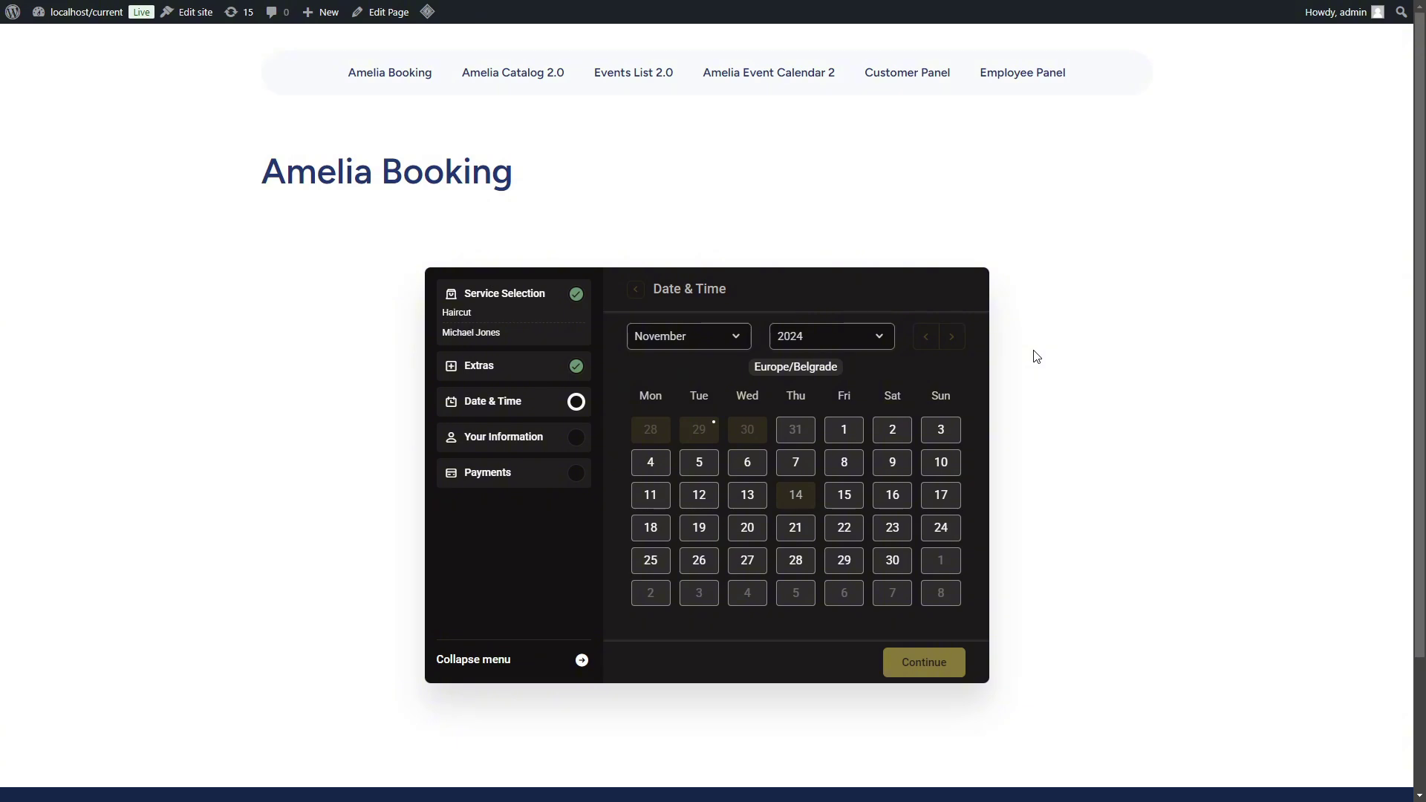
- Select November 5, 2024 on the booking calendar to see slots starting at 16:00
left_click(701, 462)
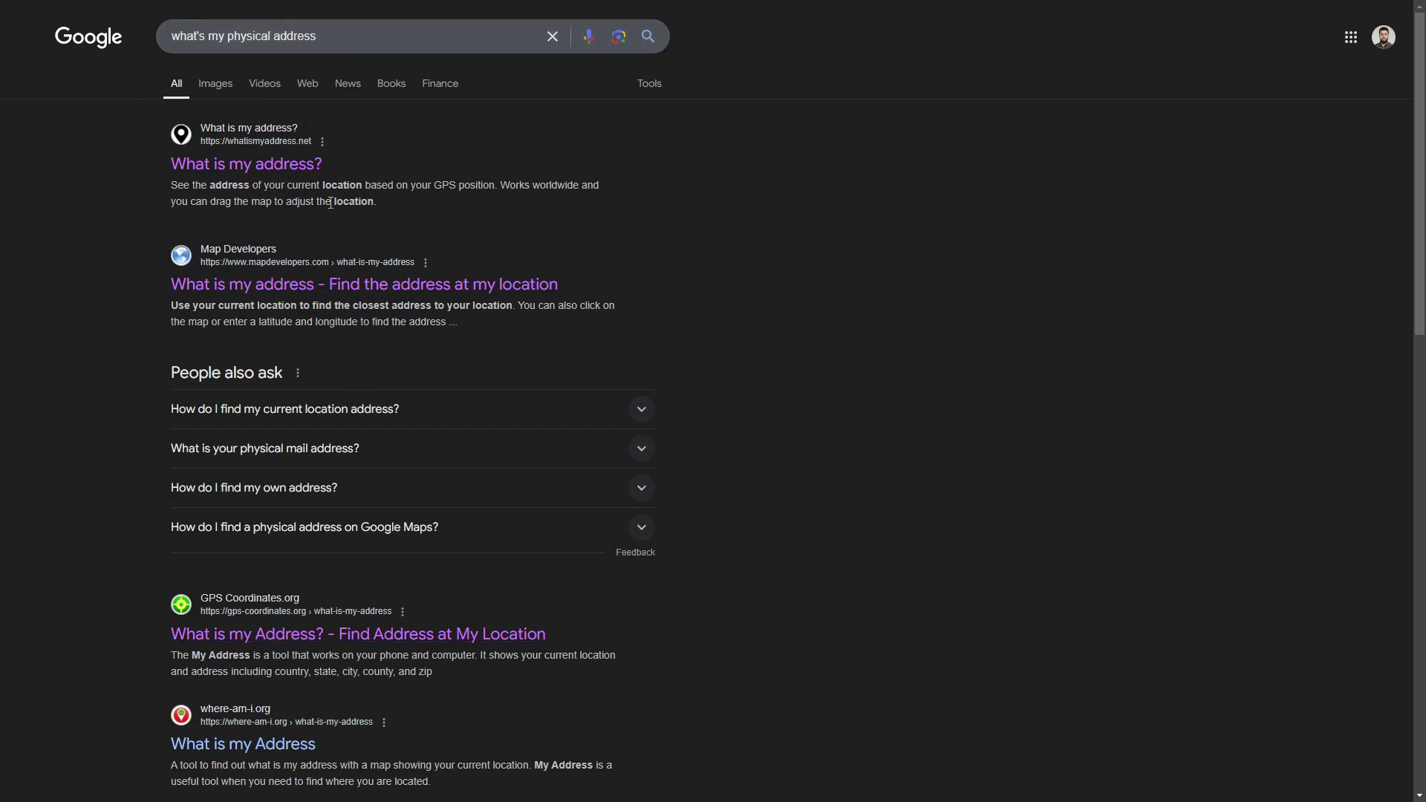
- Let gps-coordinates.org detect the current location and highlight Belgrade, Serbia
left_click(243, 646)
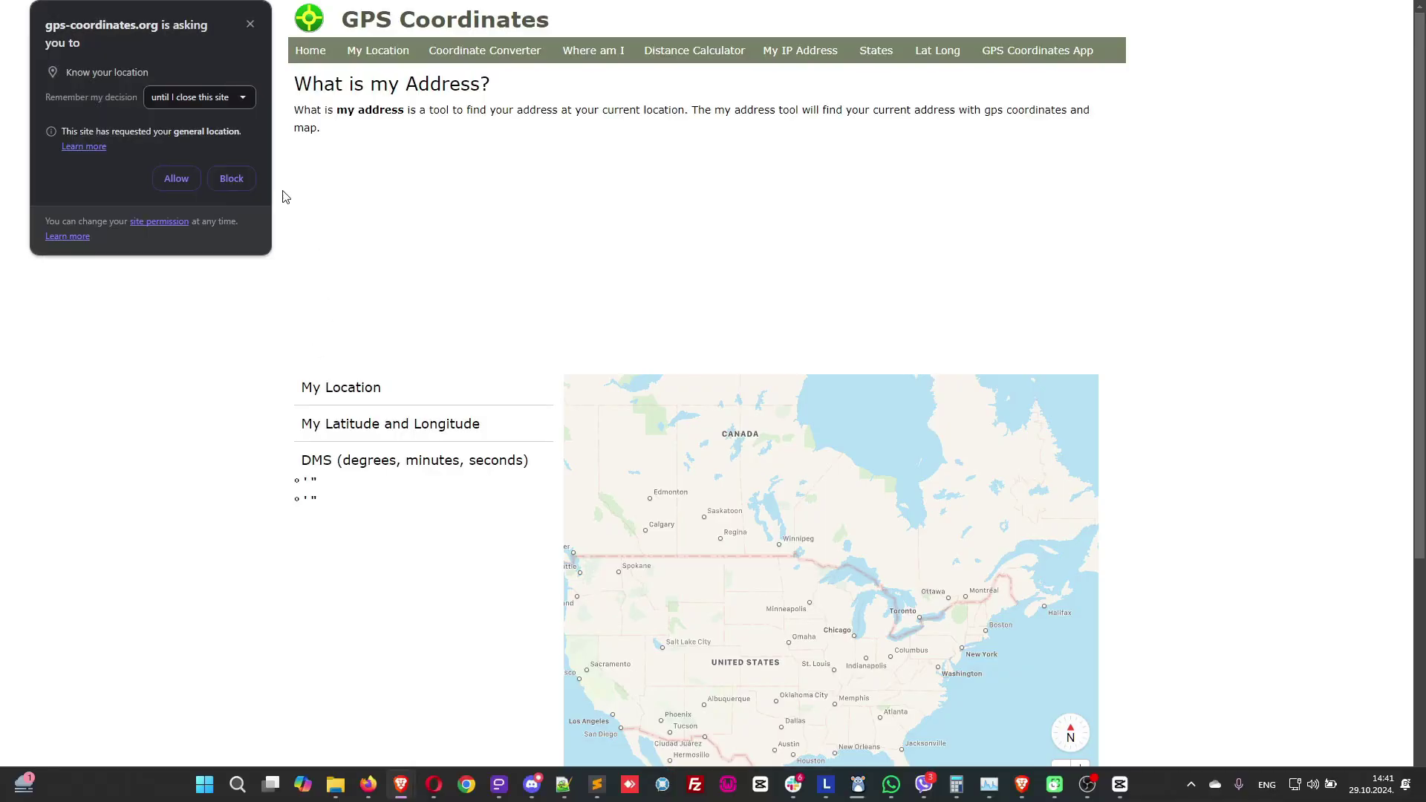
left_click(187, 183)
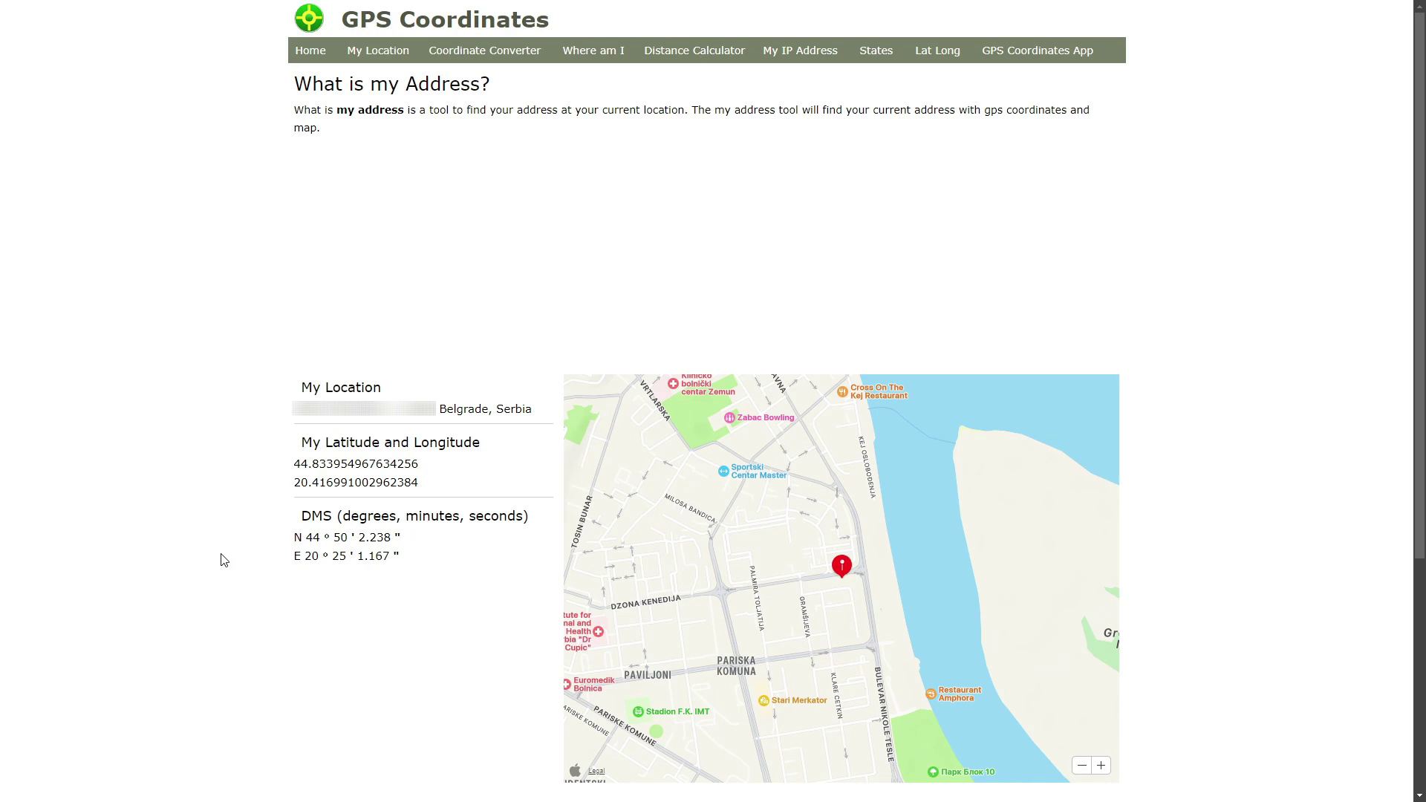
triple_click(464, 411)
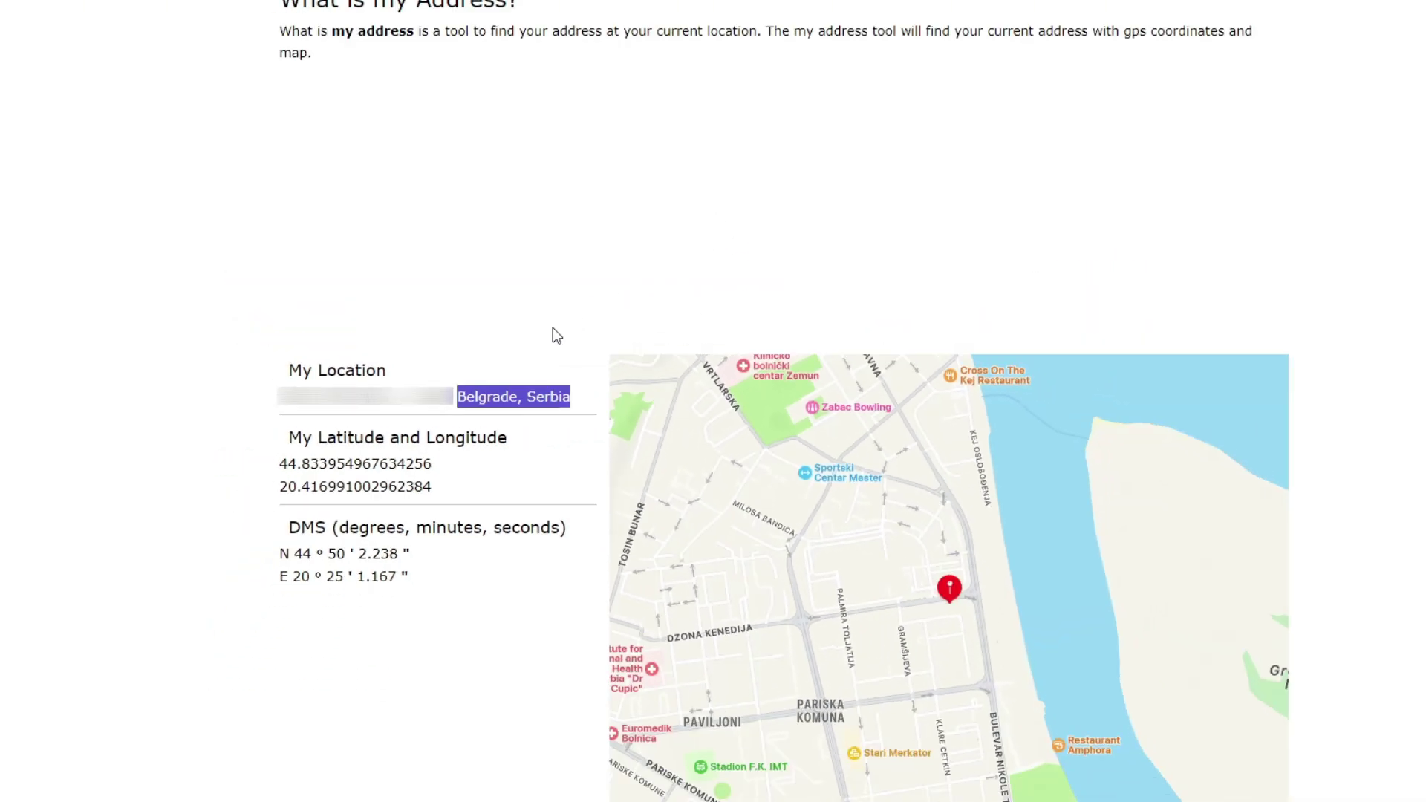
left_click(554, 329)
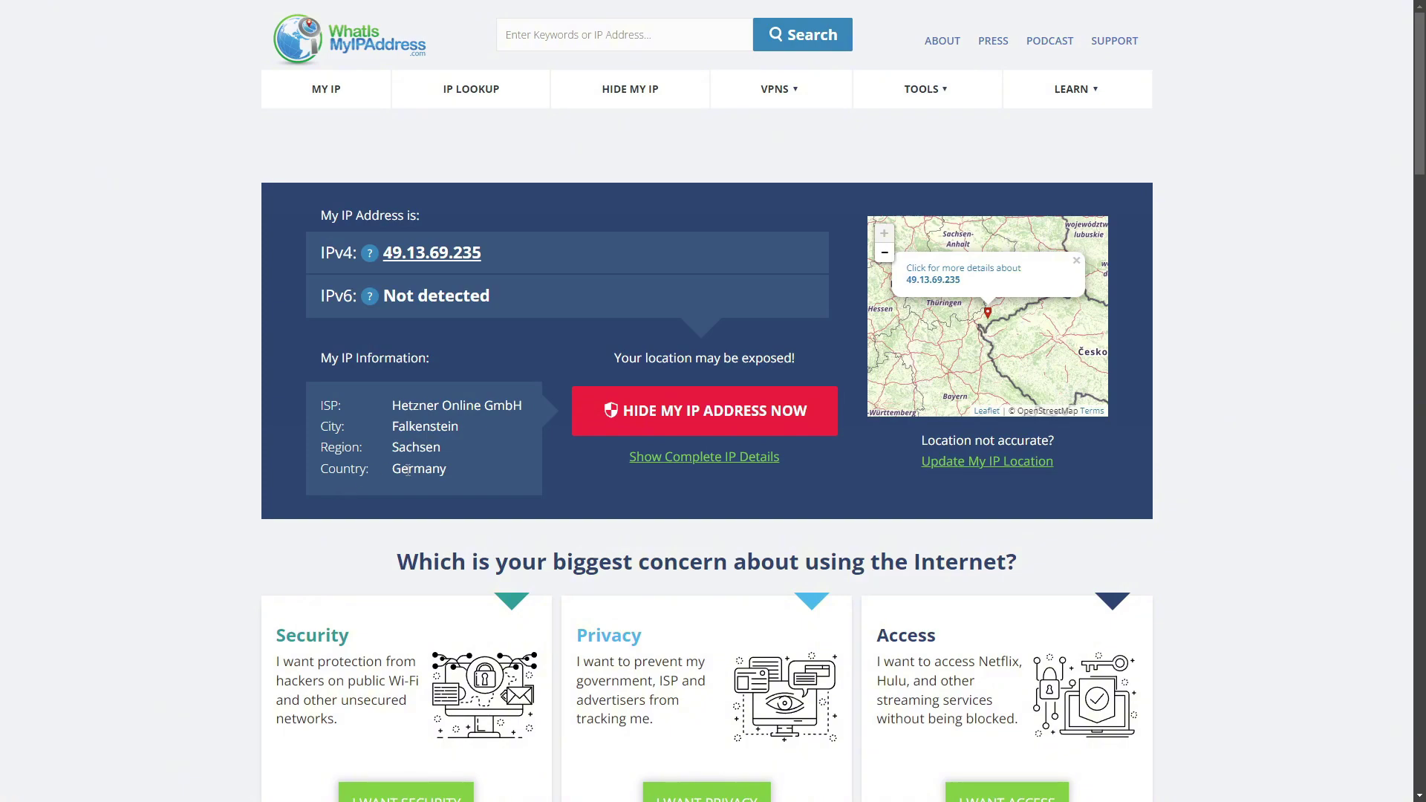
- Highlight the country Germany and the city Falkenstein in the IP lookup details
double_click(408, 469)
double_click(422, 422)
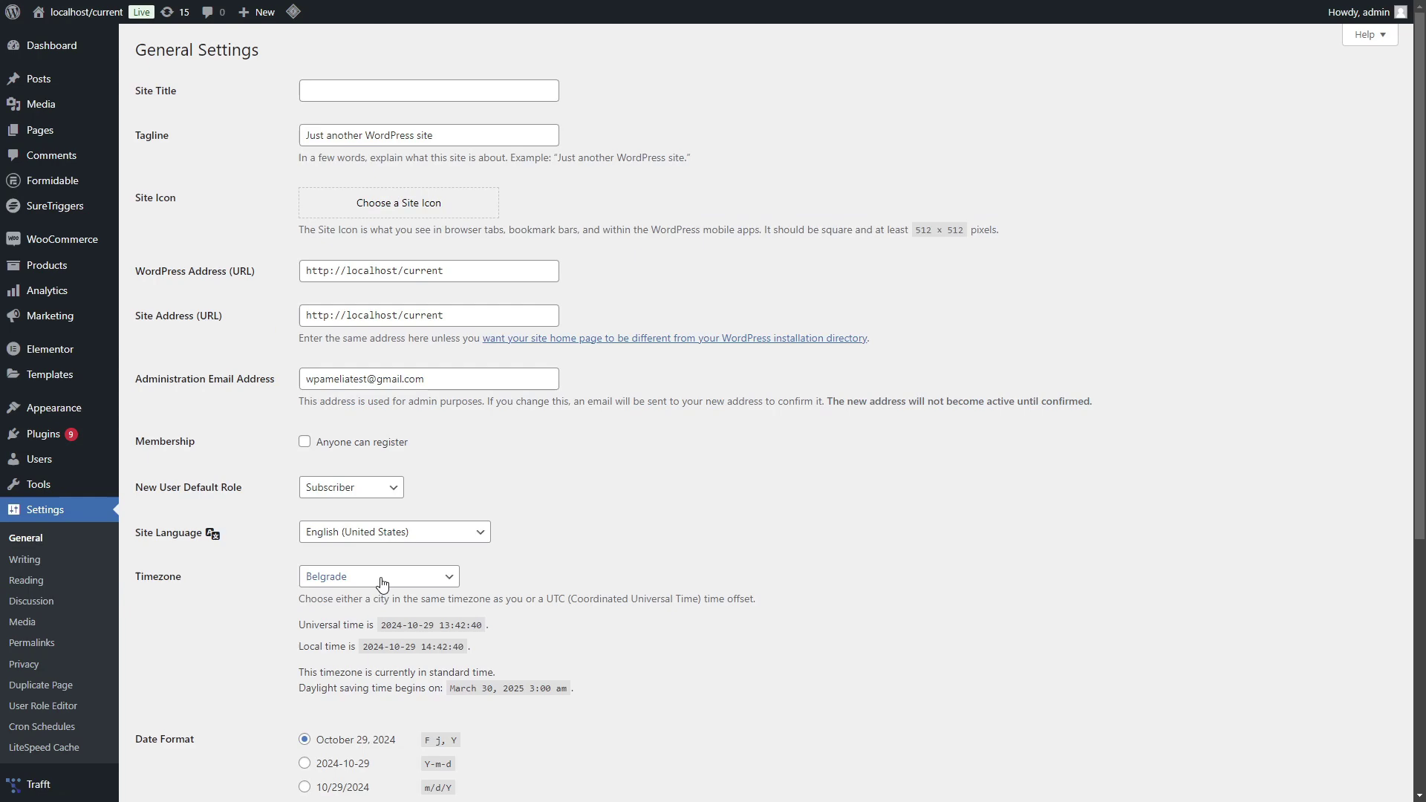
- Set the WordPress site timezone to New York and save the settings
left_click(381, 577)
type("new")
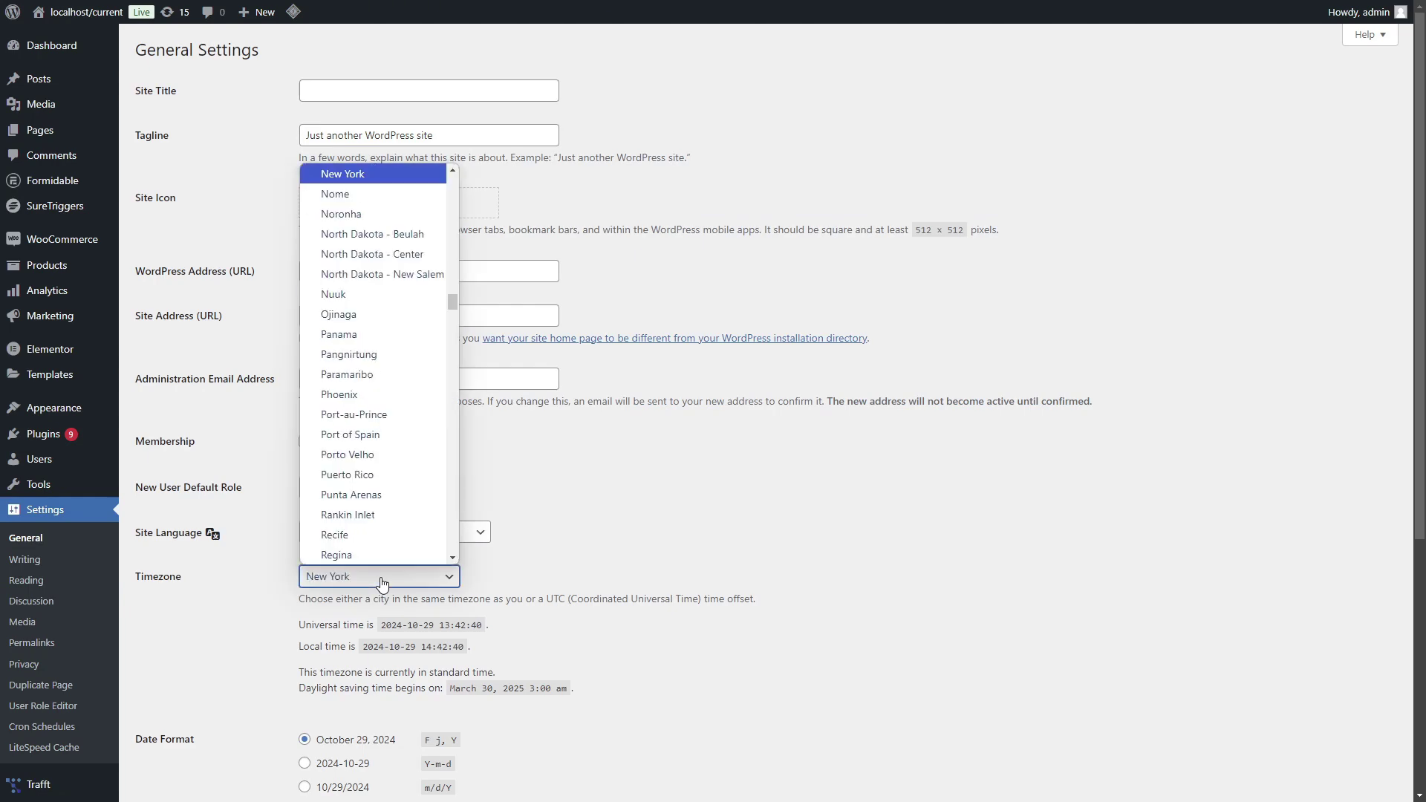
left_click(355, 177)
scroll(176, 676, "down", 5)
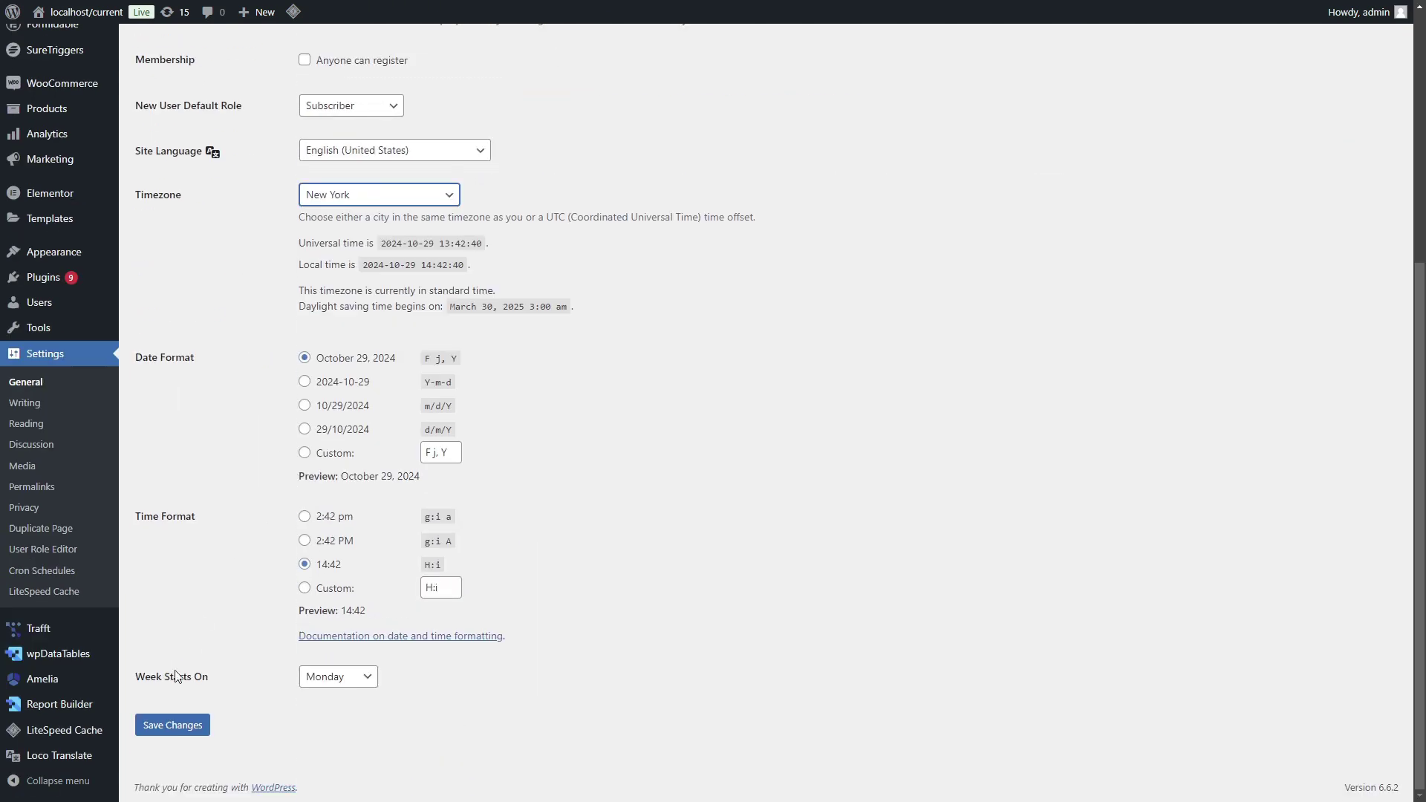
left_click(172, 724)
- Show the first employee's 09:00–17:00 weekday work hours in Amelia
scroll(257, 500, "down", 3)
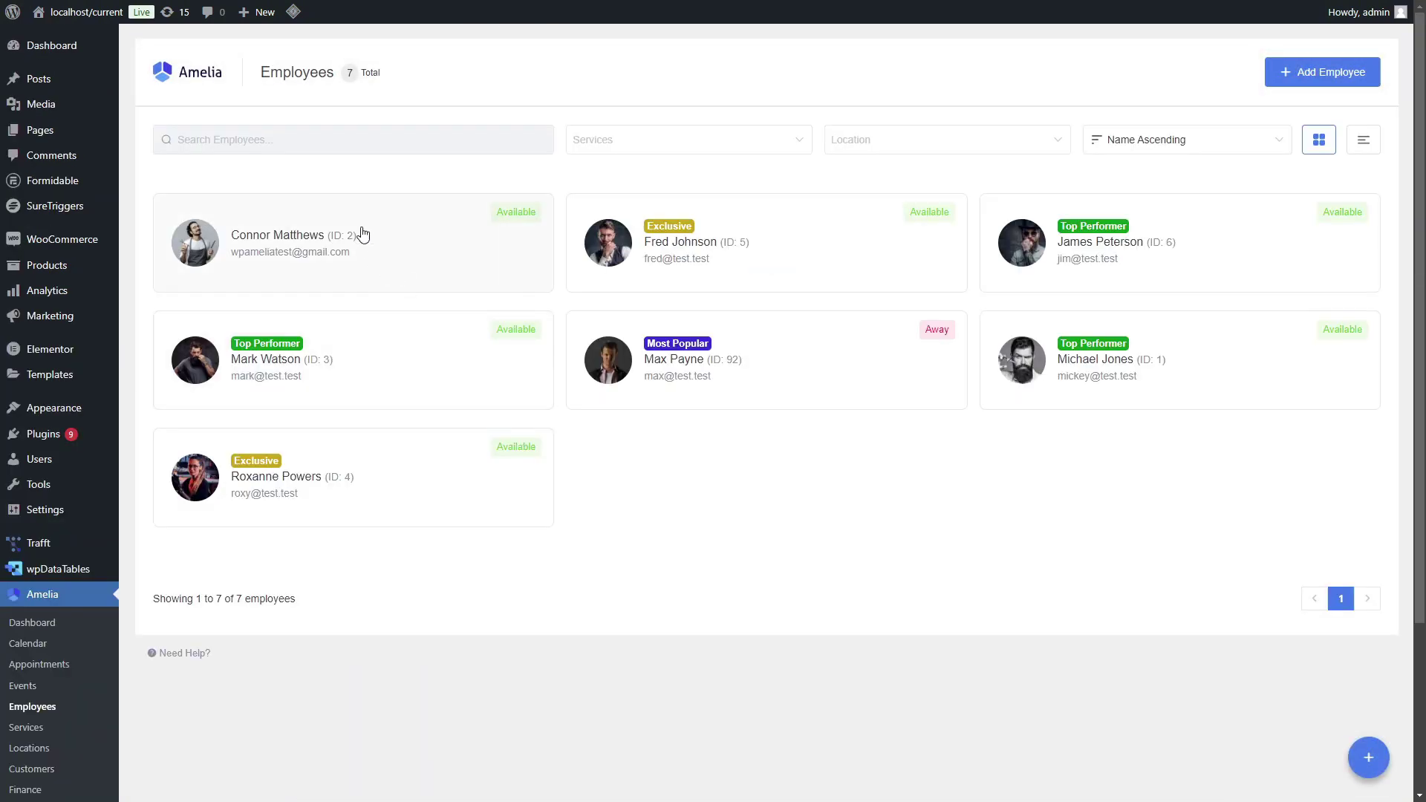
left_click(360, 227)
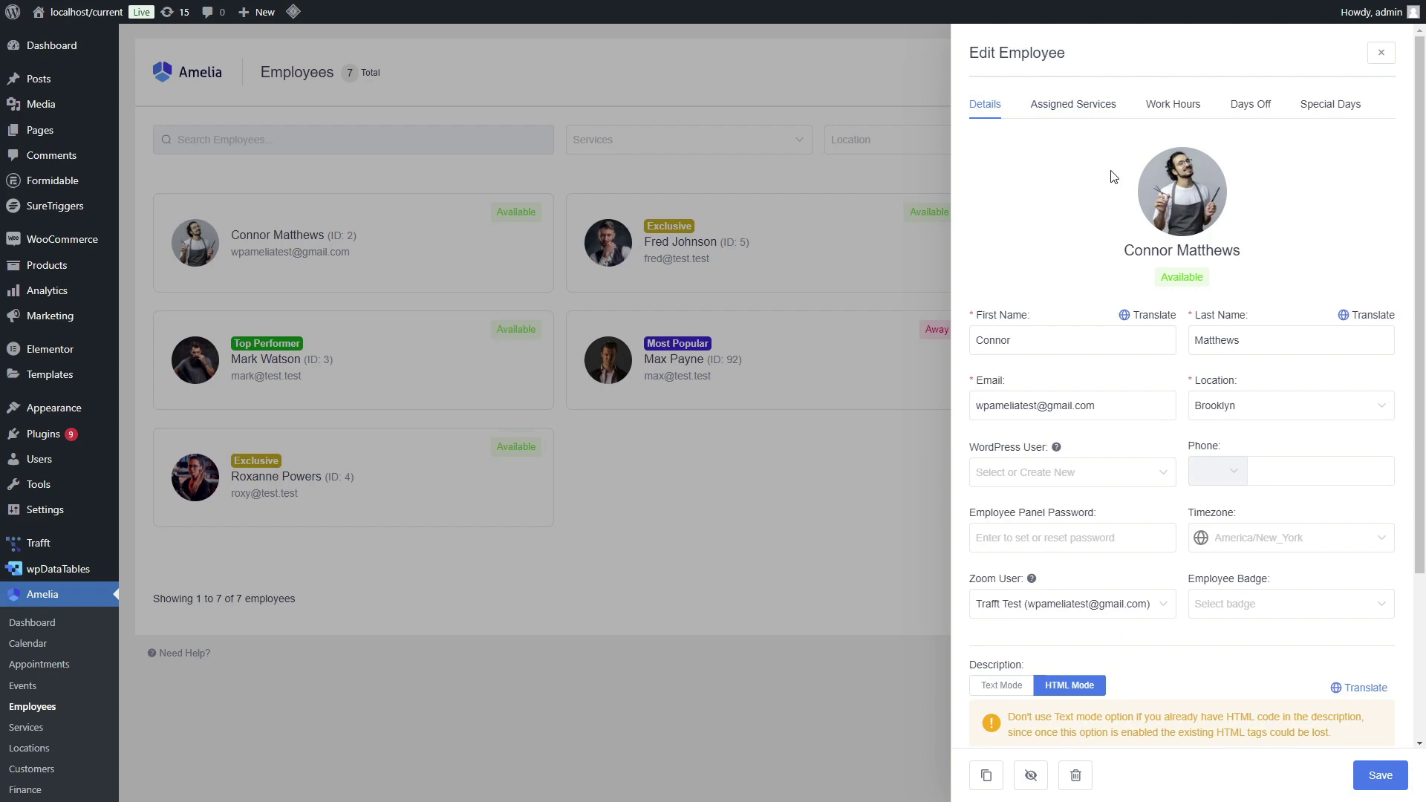
left_click(1169, 110)
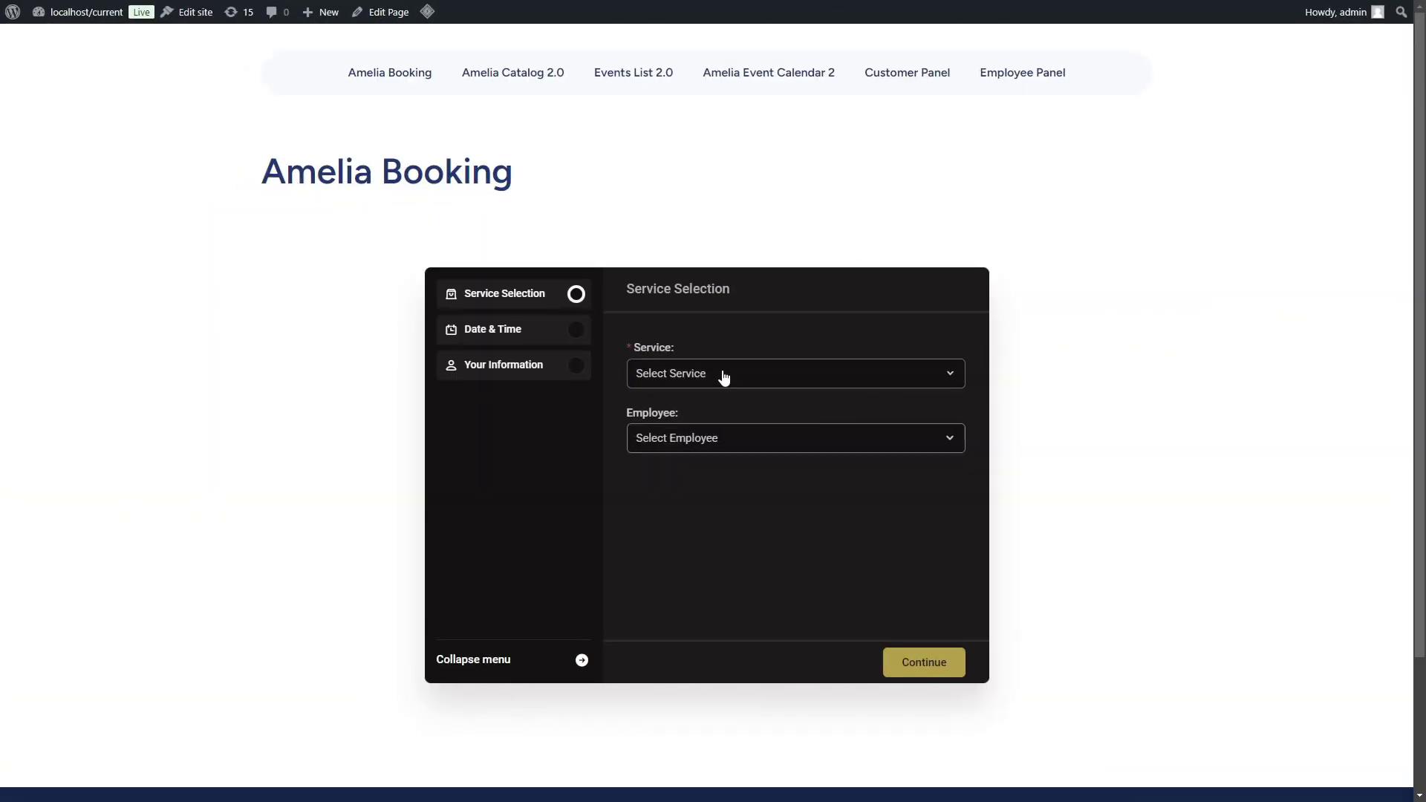
- On the booking form, choose the Haircut service and the first employee, then continue
left_click(719, 372)
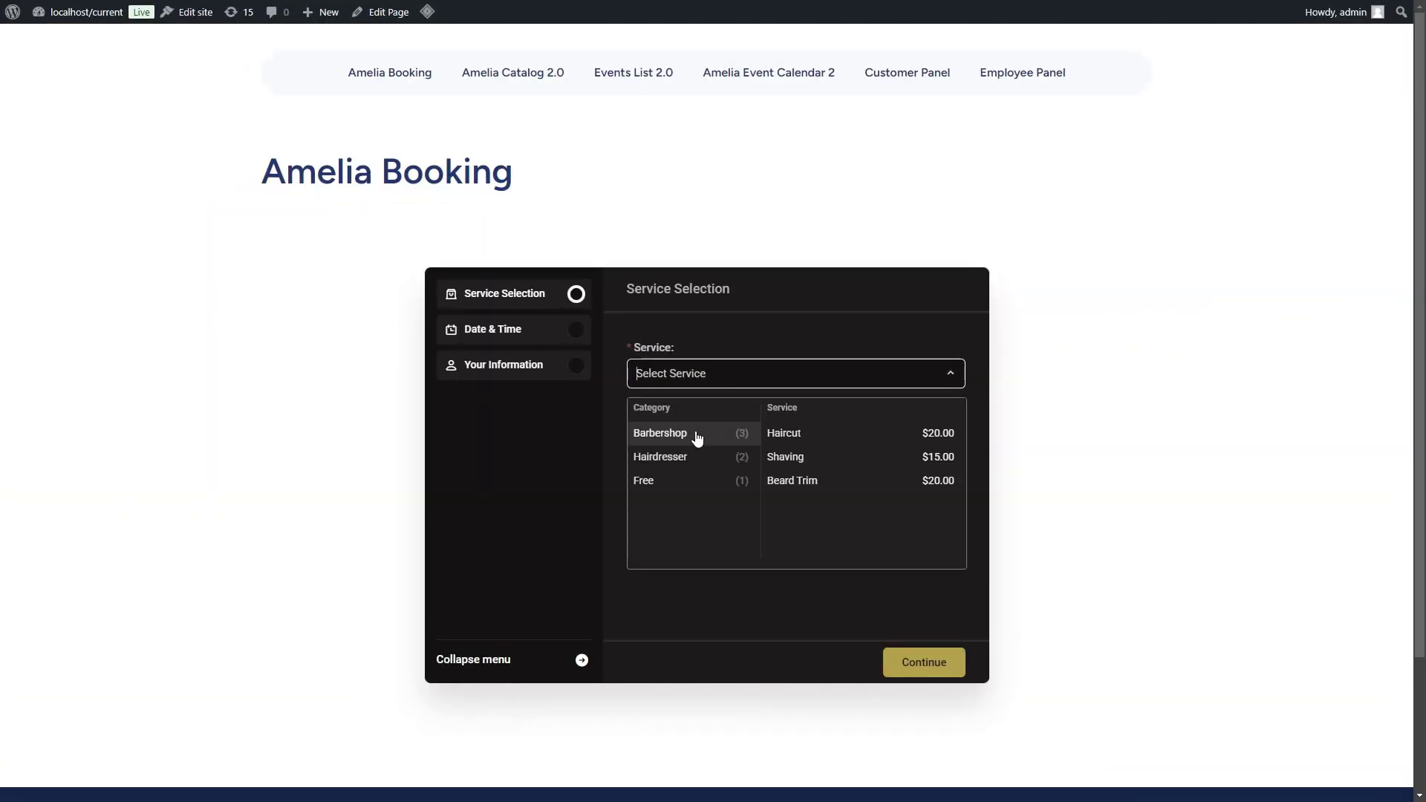
left_click(770, 437)
left_click(773, 438)
left_click(743, 479)
left_click(921, 663)
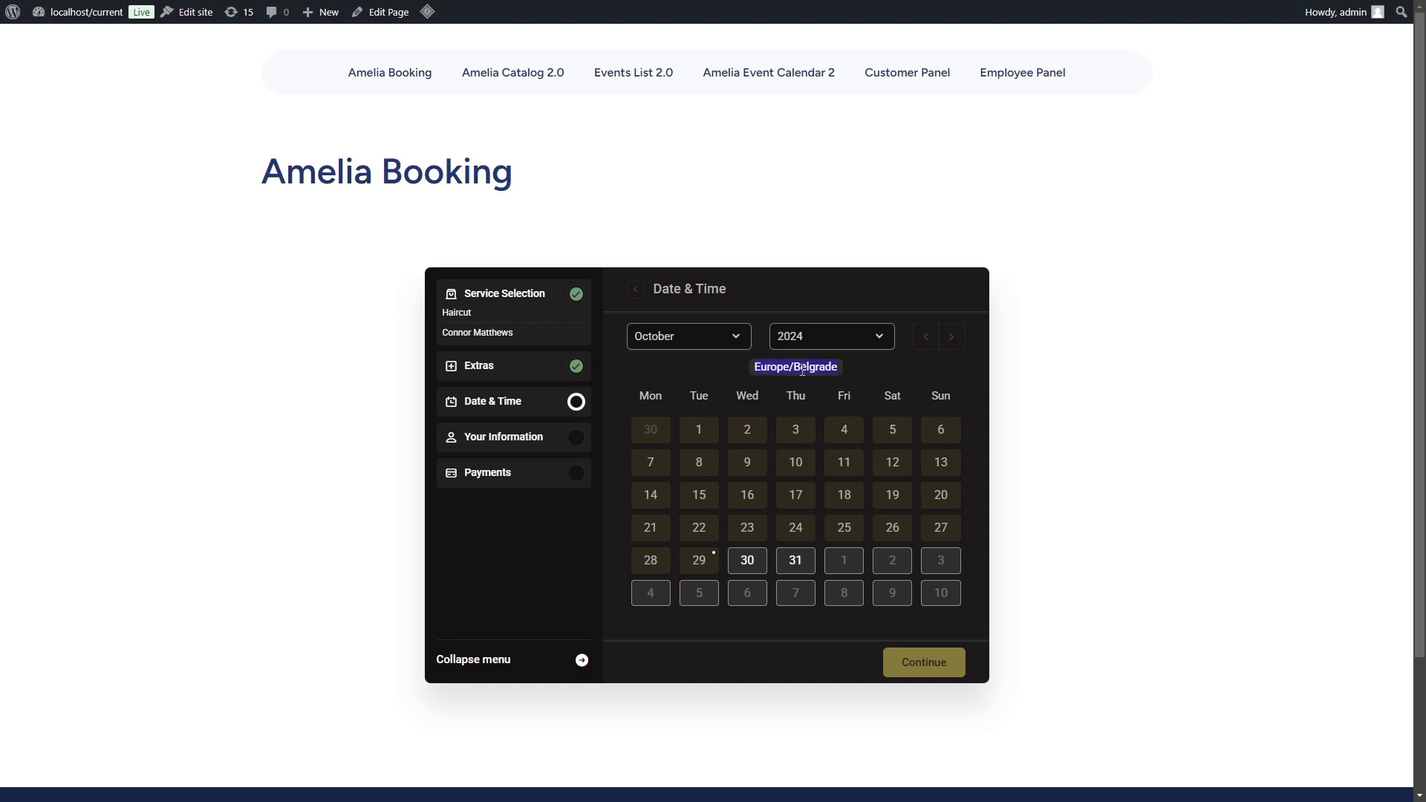
- Compare the slots on October 31 (from 14:00) and November 5, 2024 (from 15:00)
left_click(856, 369)
left_click(793, 566)
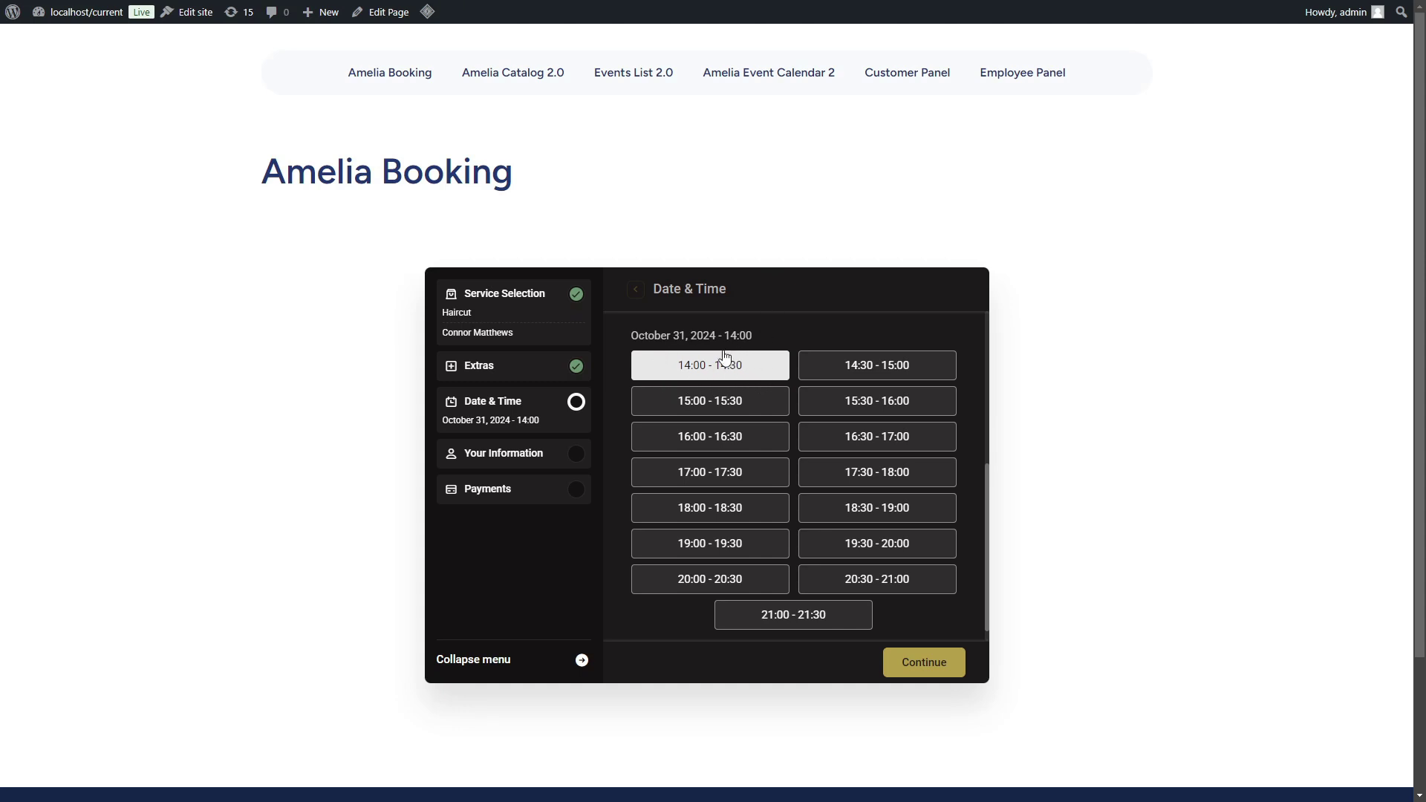
scroll(726, 360, "up", 2)
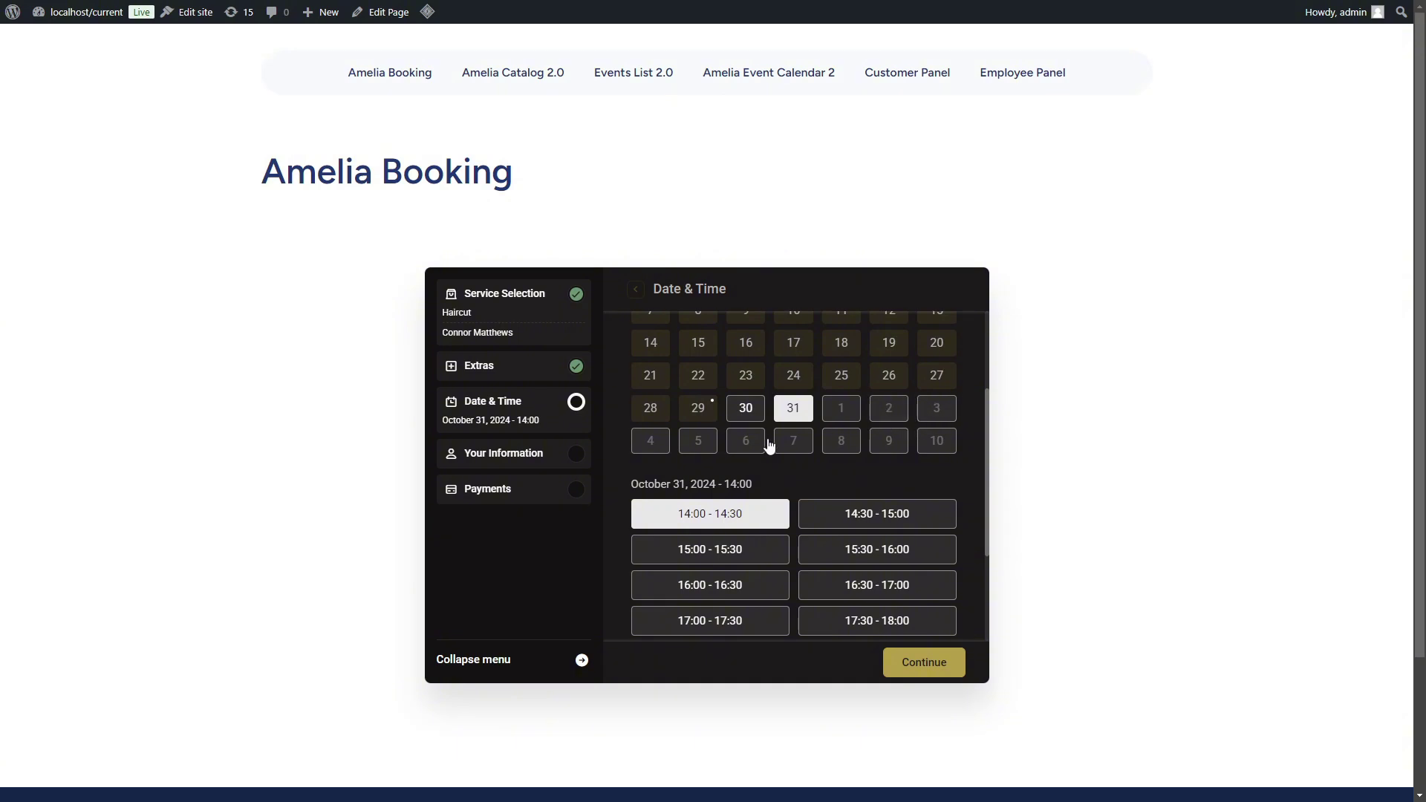
left_click(698, 442)
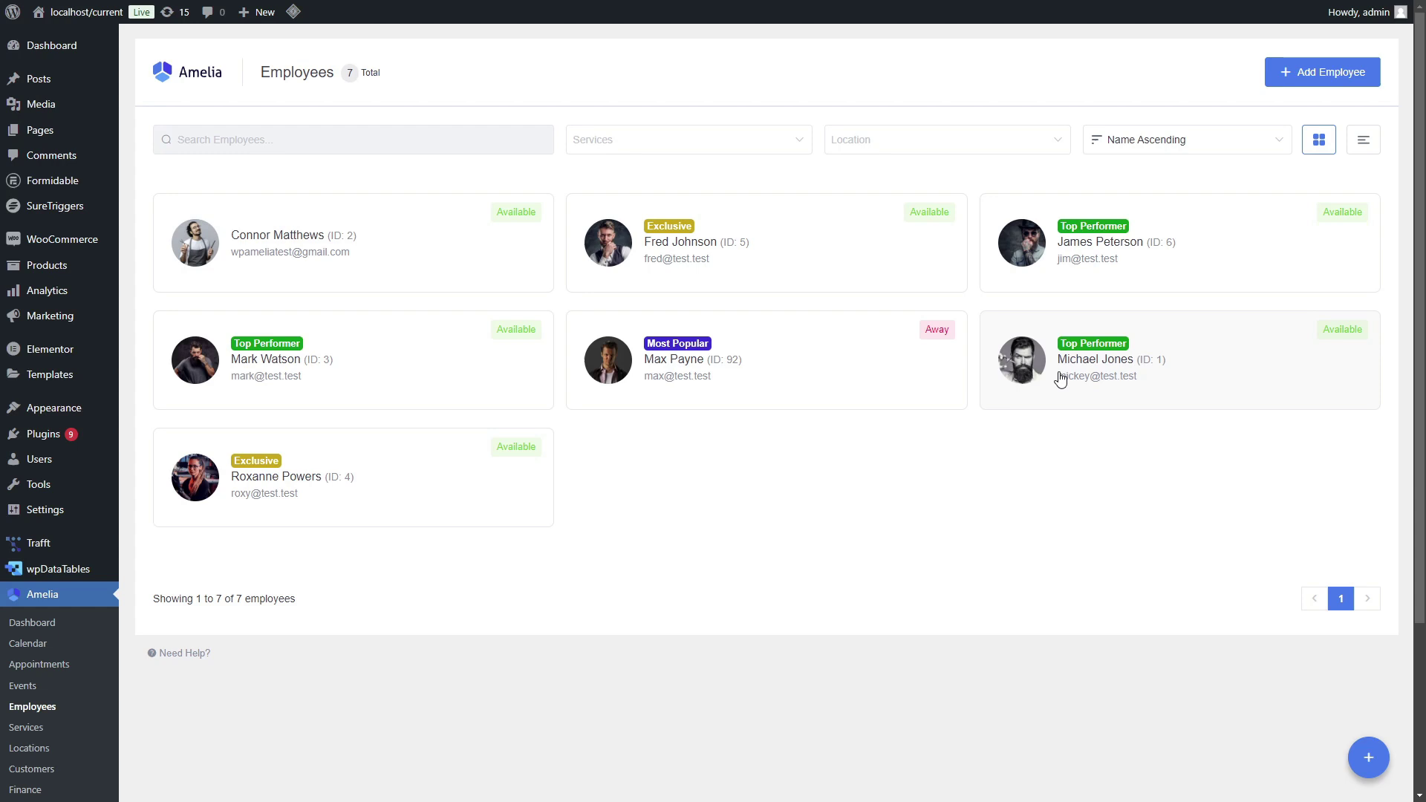
- Review the second employee's America/New_York split work hours and save the record
left_click(1060, 376)
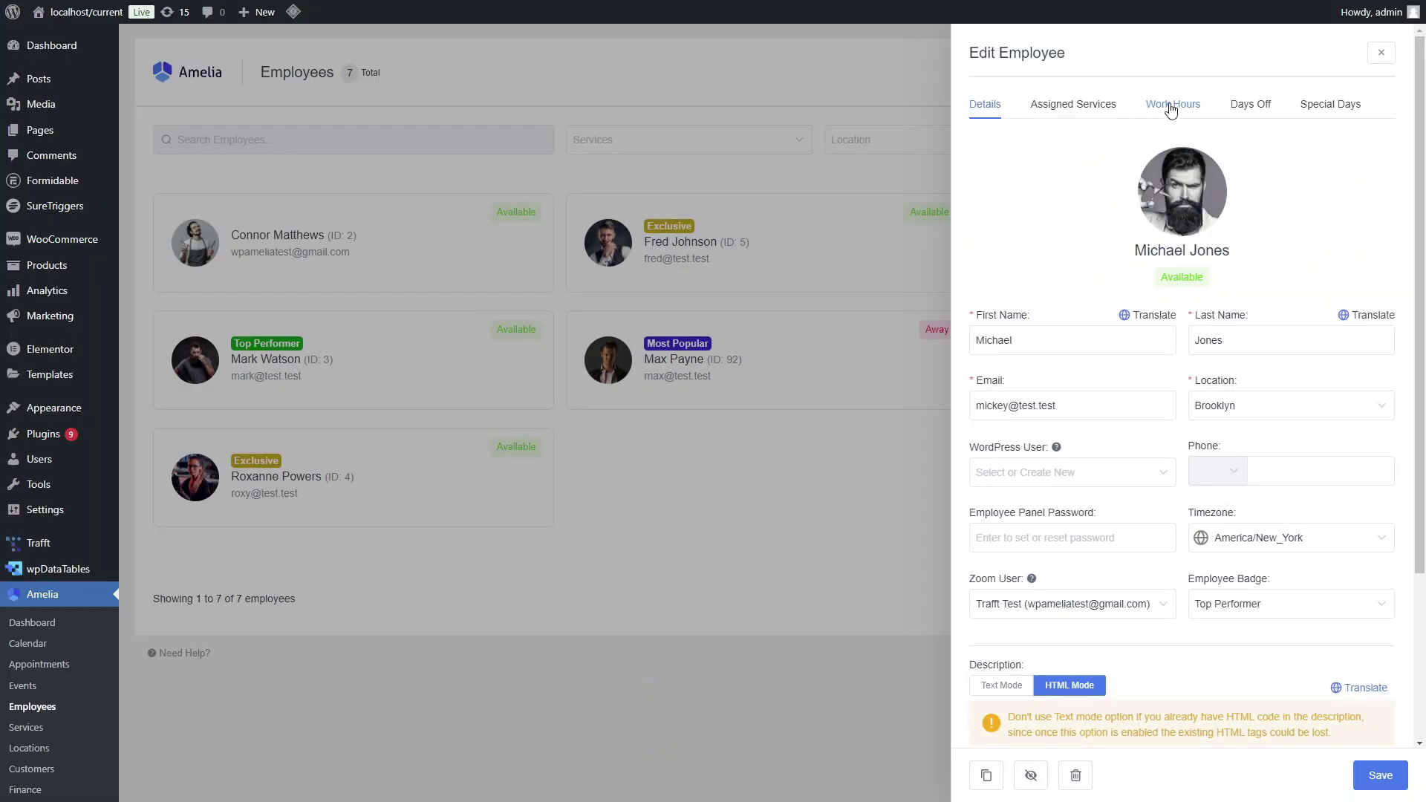
left_click(1171, 109)
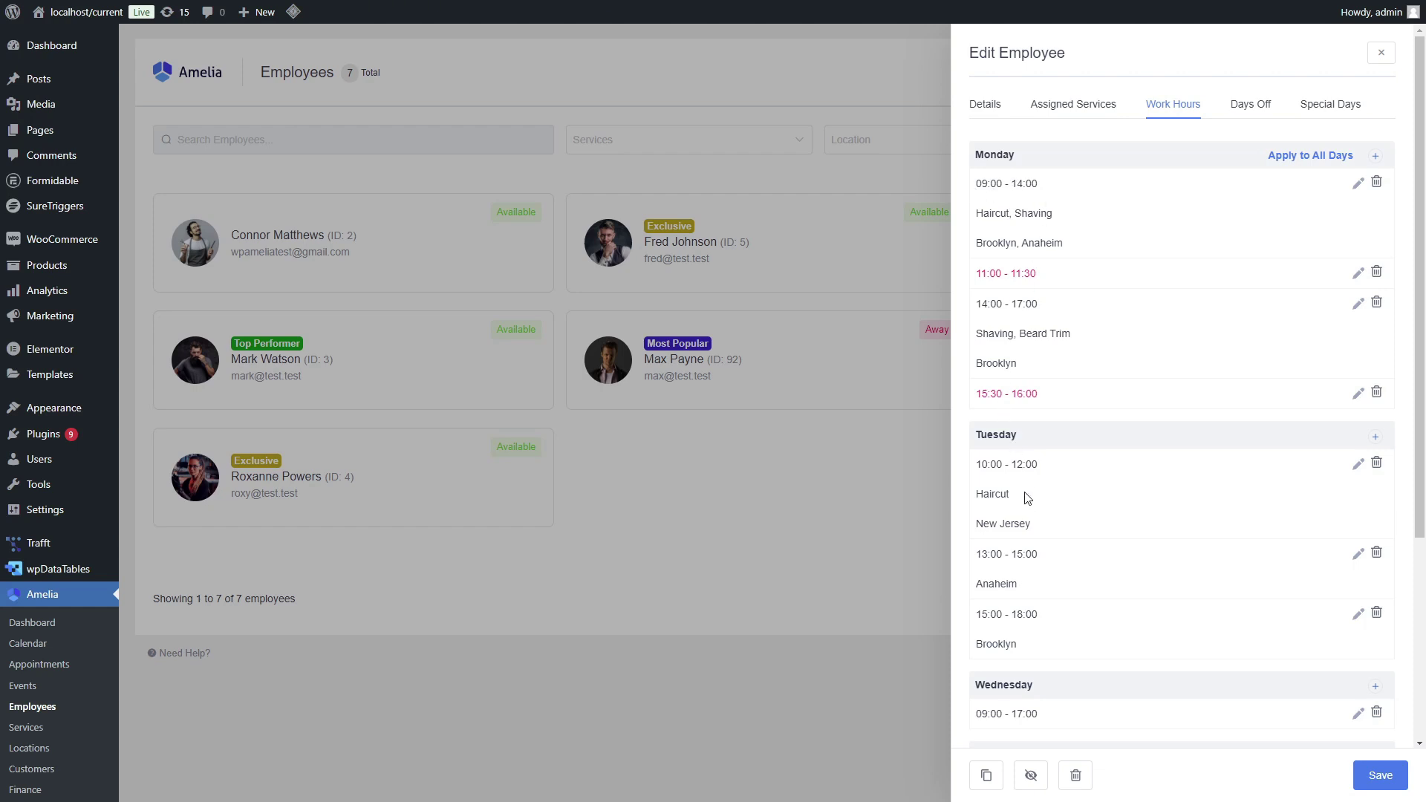
left_click(1380, 777)
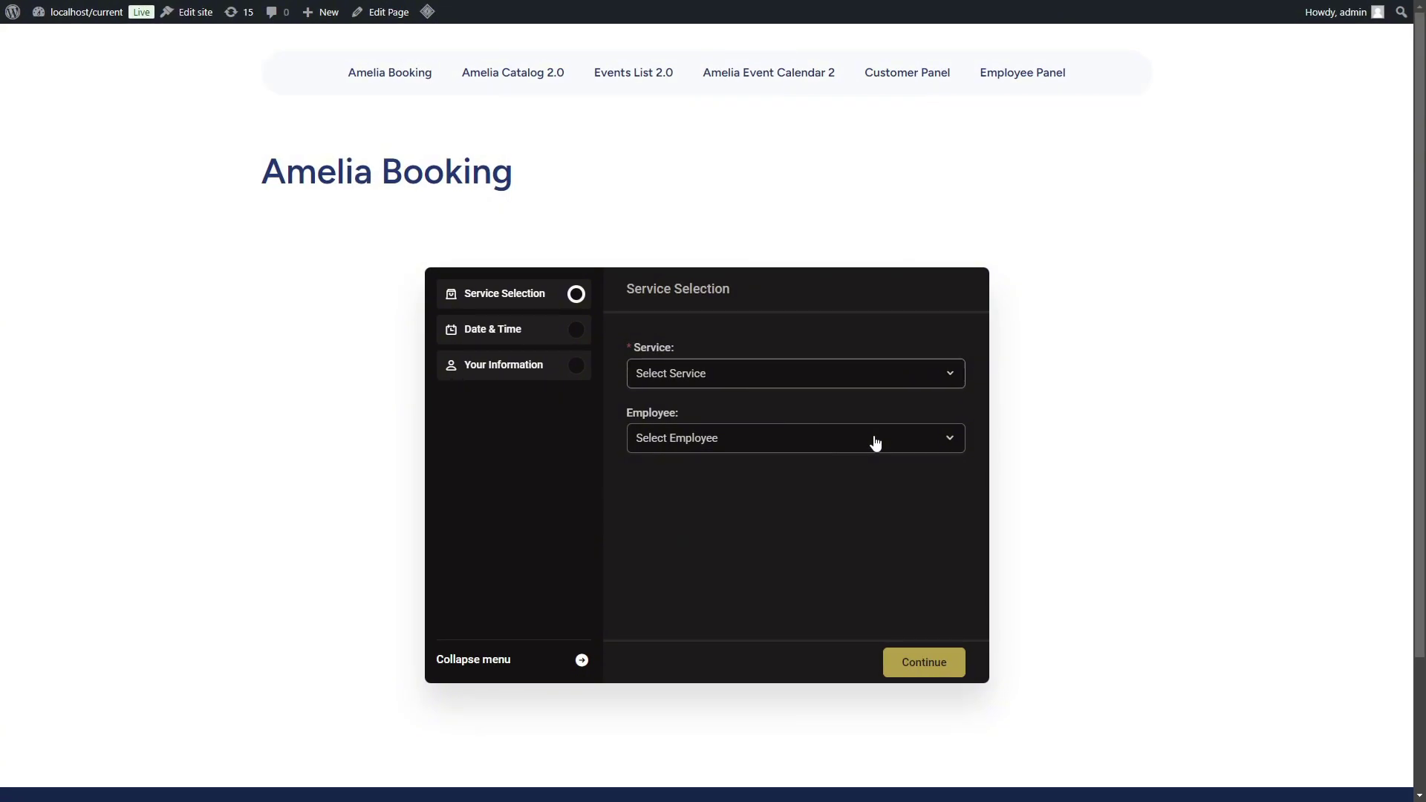
- Select Barbershop > Haircut and the second employee on the booking form
left_click(735, 390)
left_click(742, 435)
left_click(776, 431)
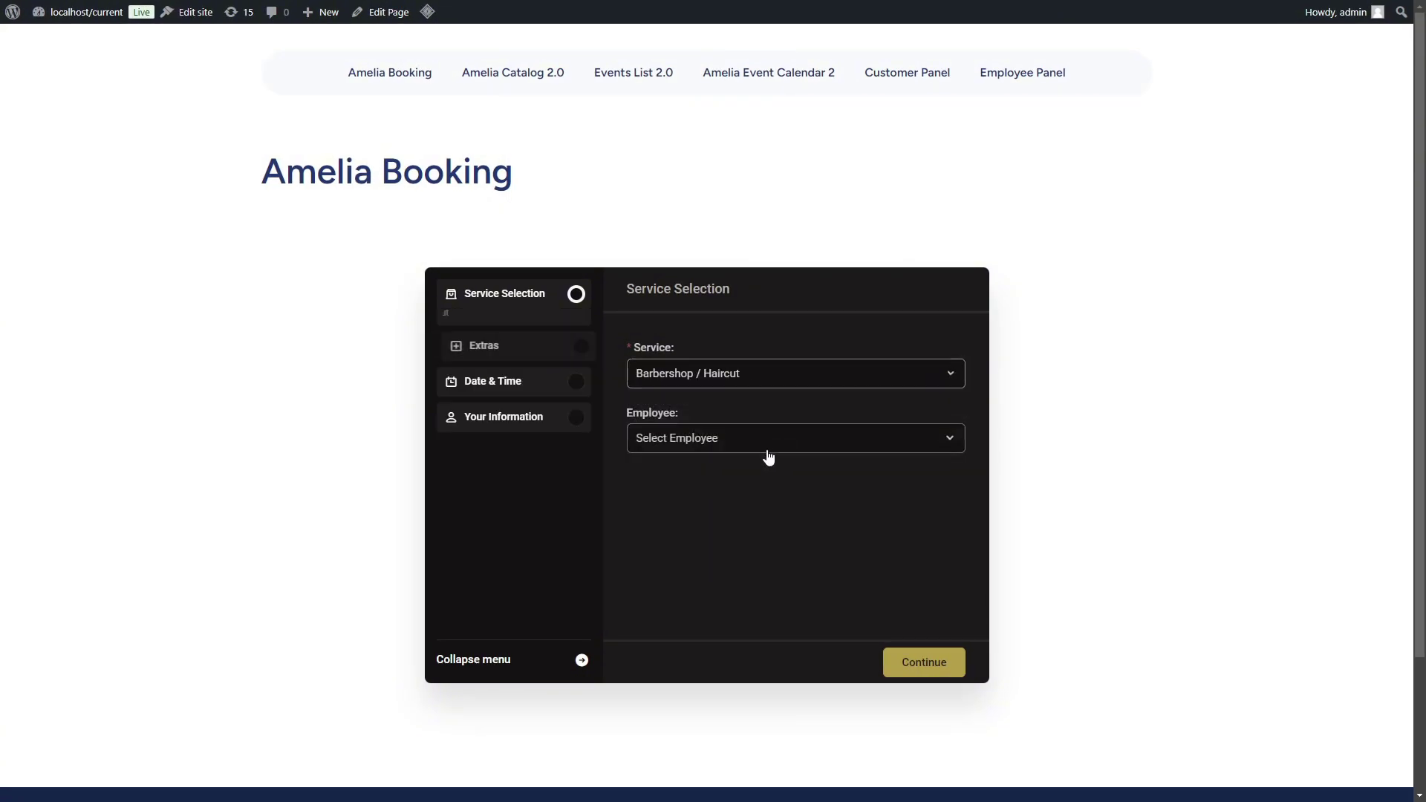
left_click(767, 451)
scroll(725, 565, "down", 2)
left_click(726, 604)
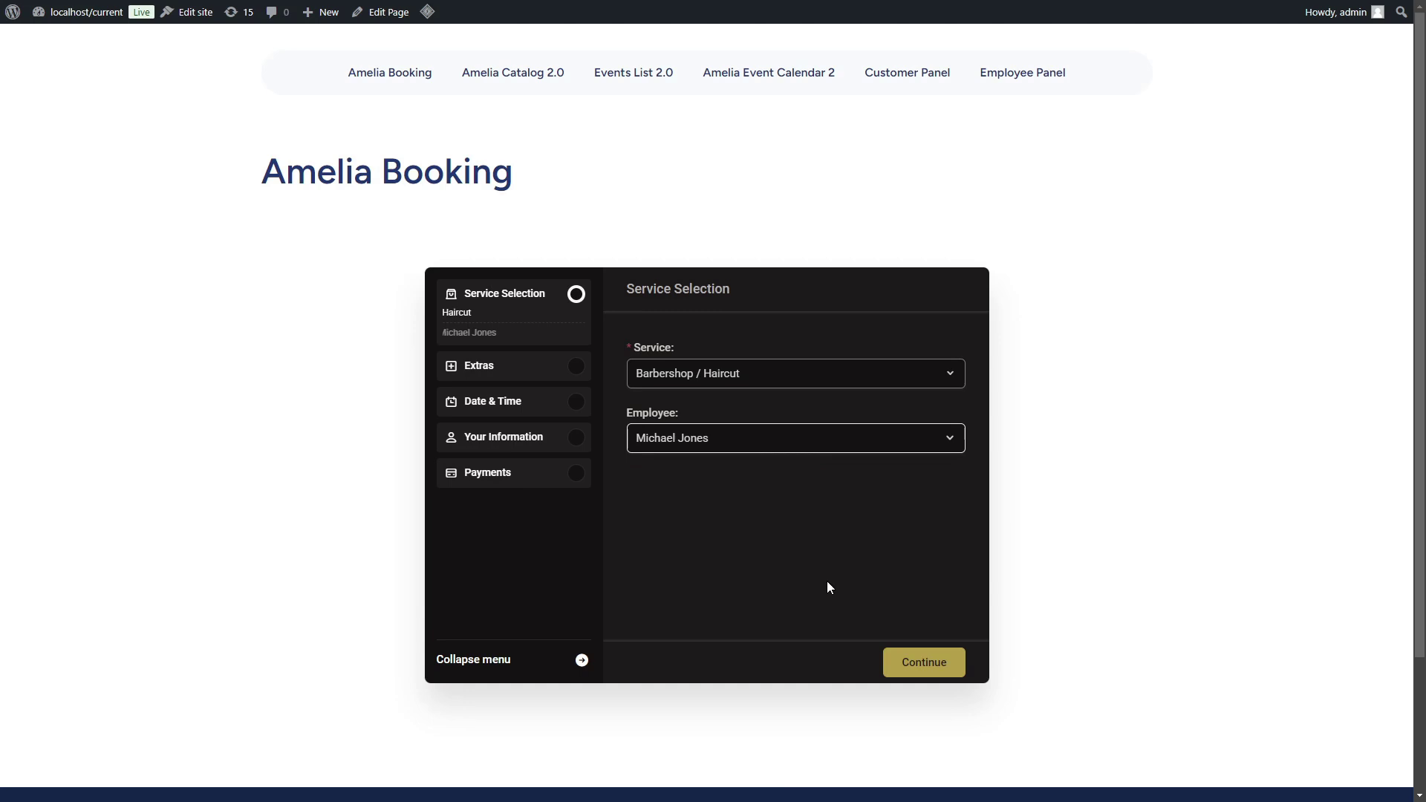
- Decline extra people and view November 6, 2024 slots running 15:00–22:30
left_click(926, 660)
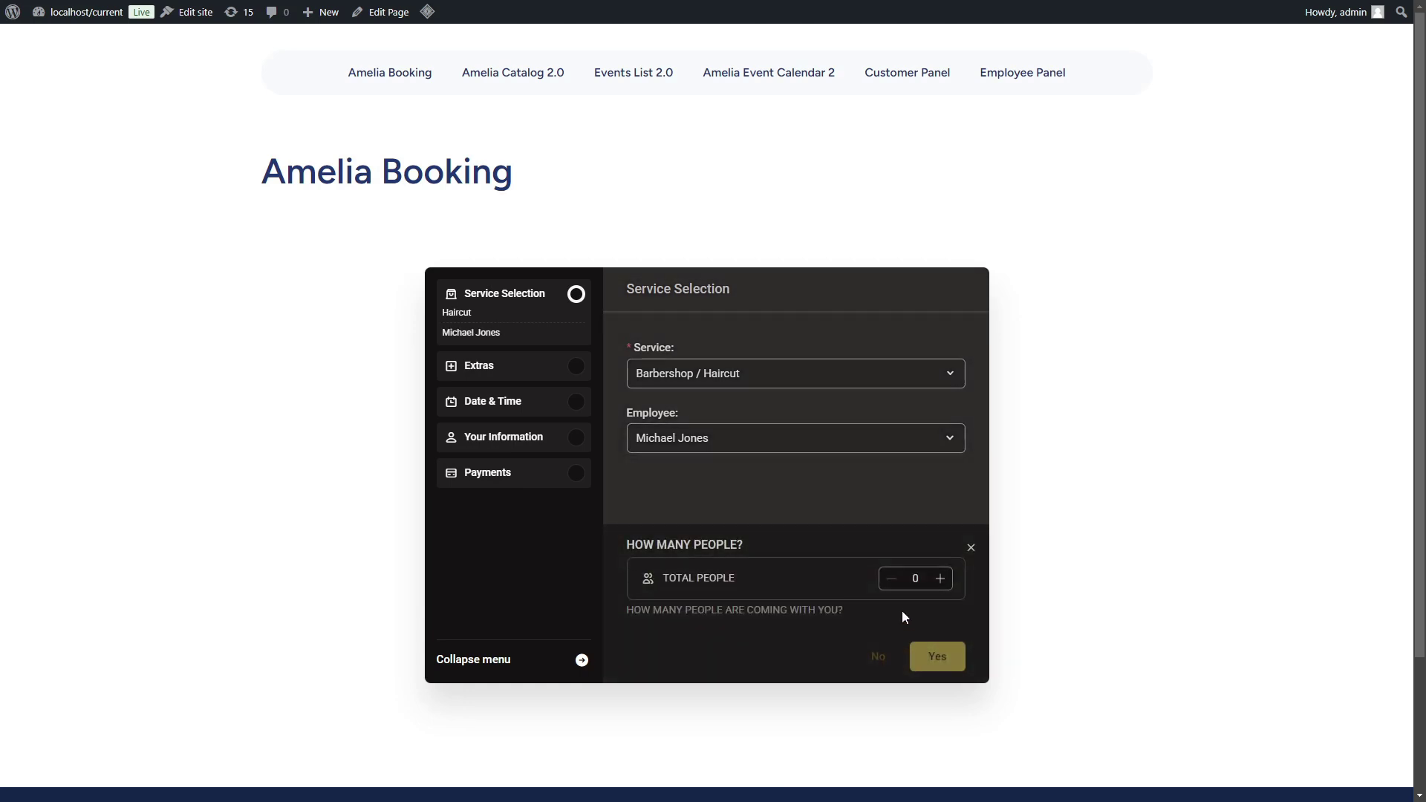
left_click(877, 655)
left_click(924, 662)
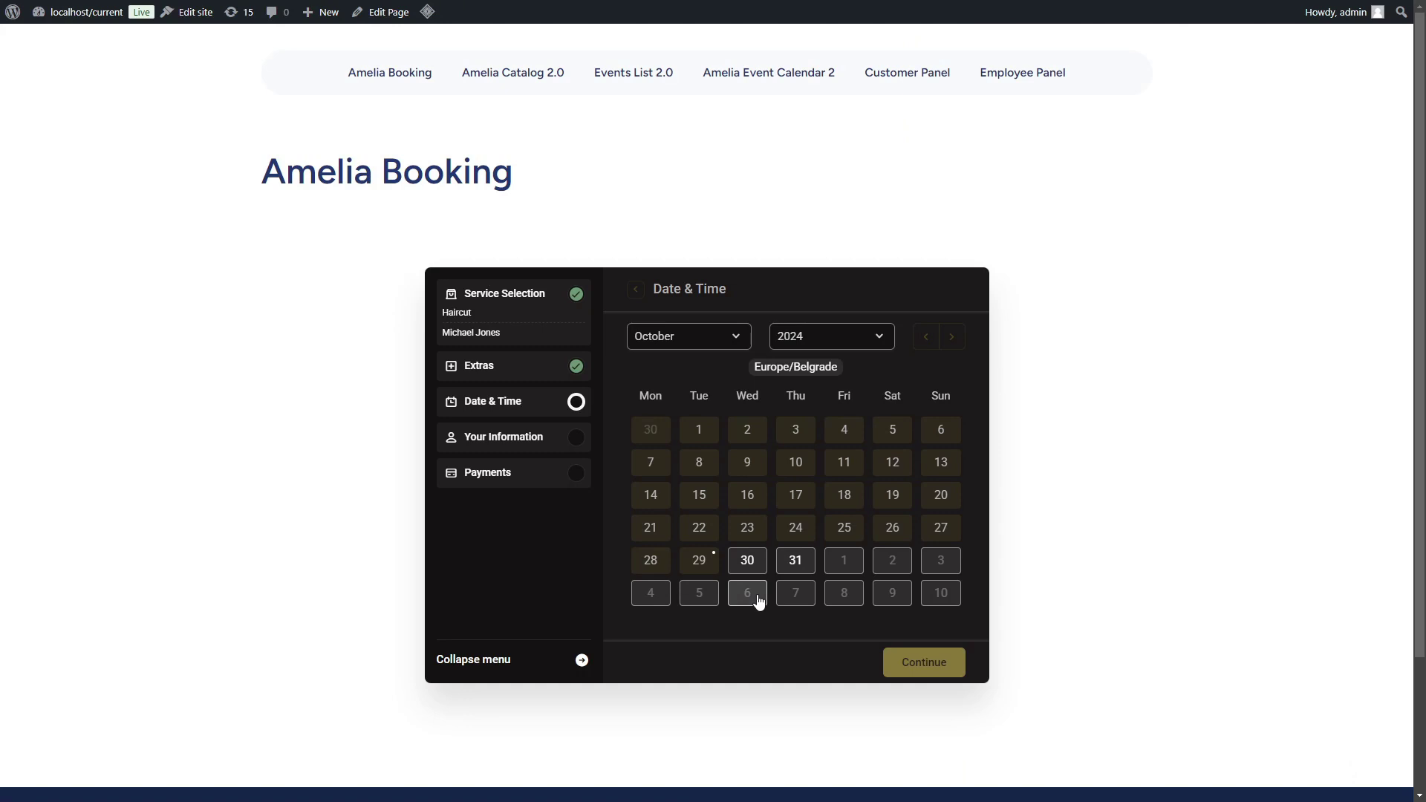
left_click(748, 592)
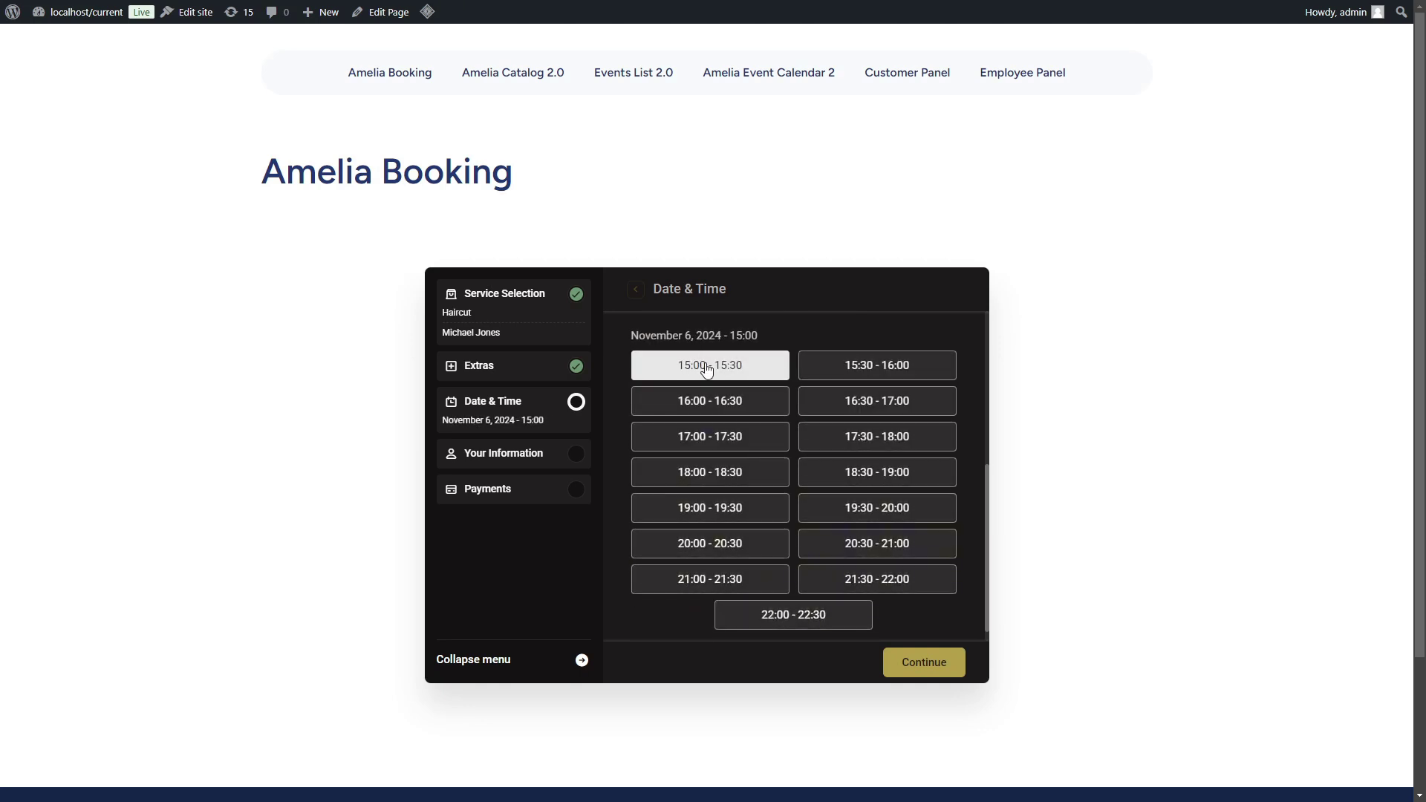
scroll(746, 442, "up", 2)
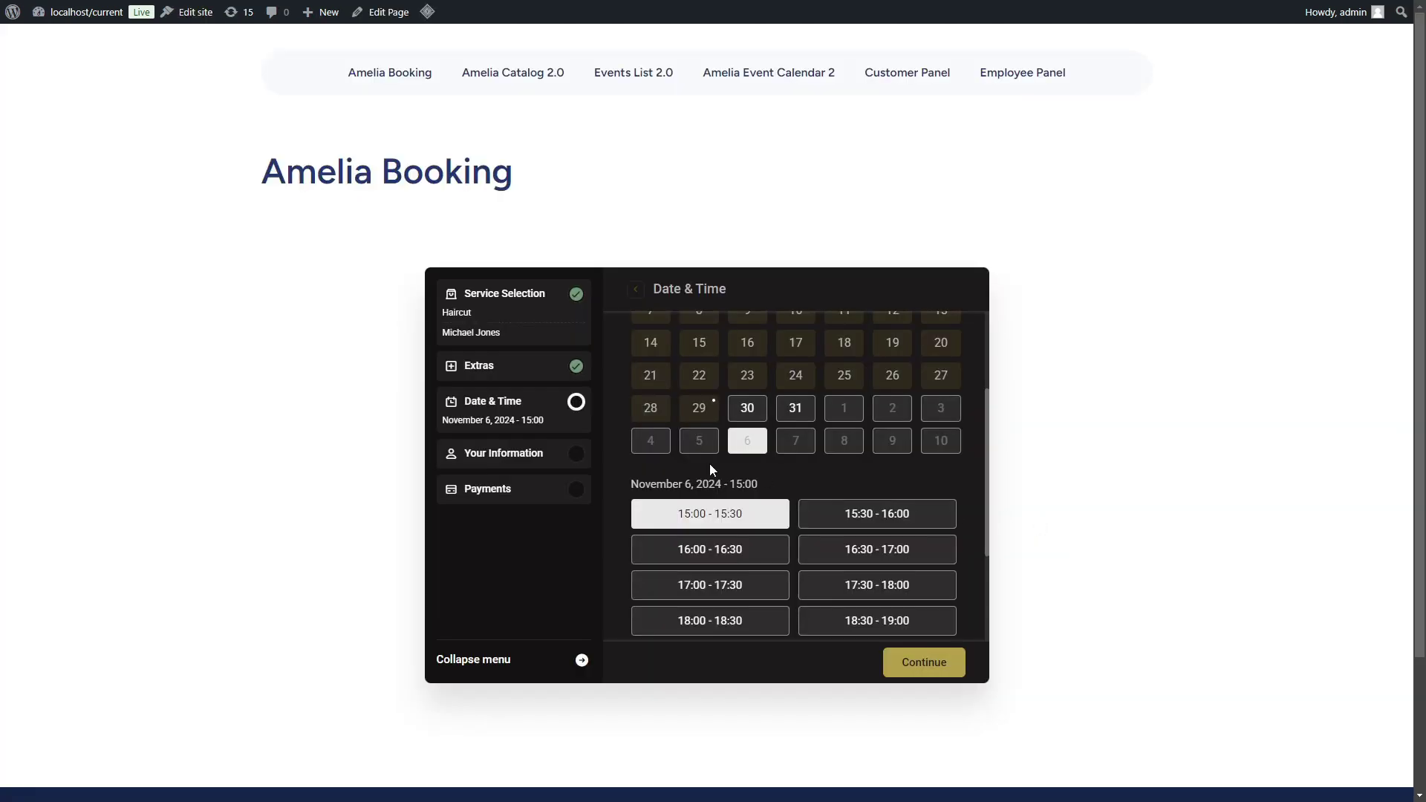
- Return to service selection and switch the employee back to the first employee
scroll(710, 463, "up", 3)
left_click(637, 294)
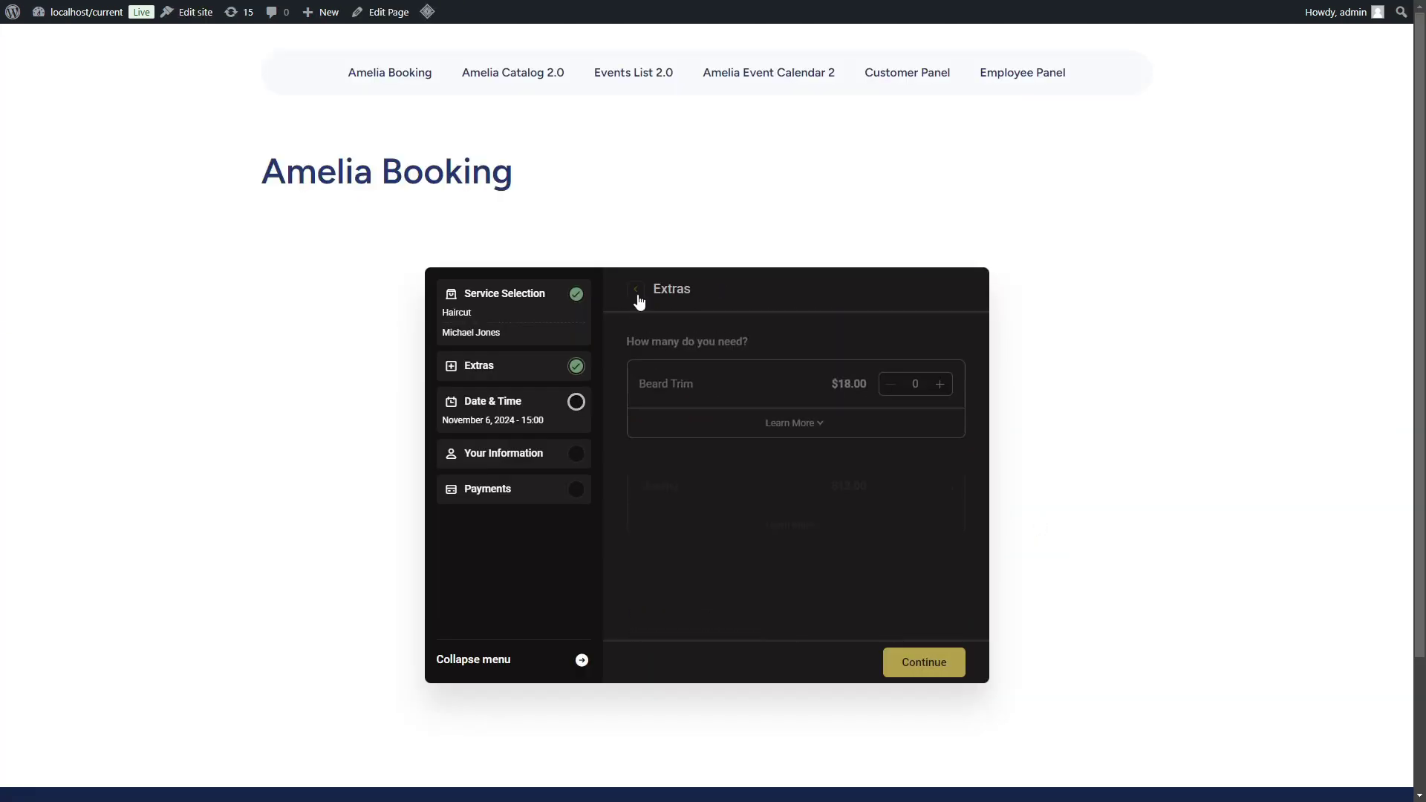
left_click(636, 296)
left_click(749, 440)
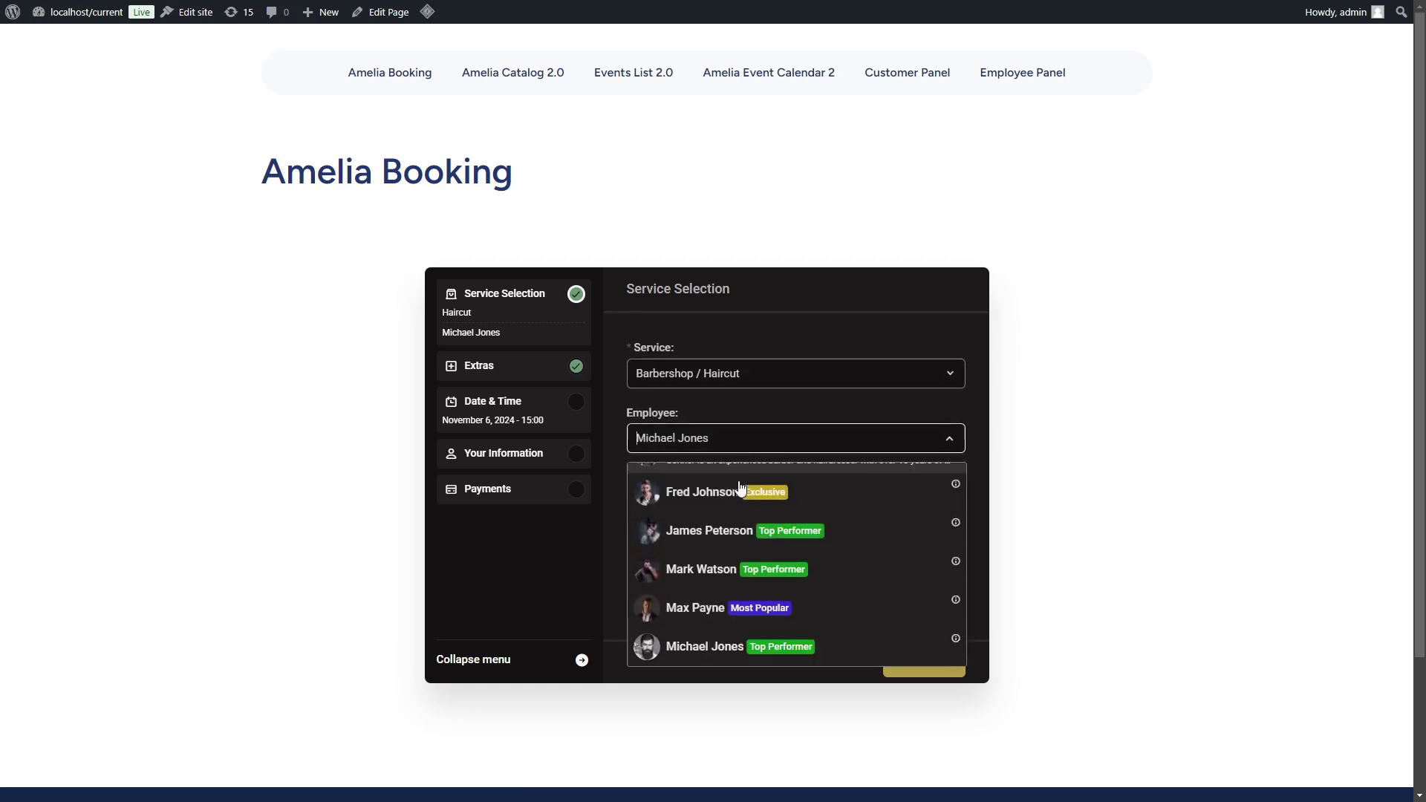
scroll(741, 490, "up", 1)
left_click(735, 474)
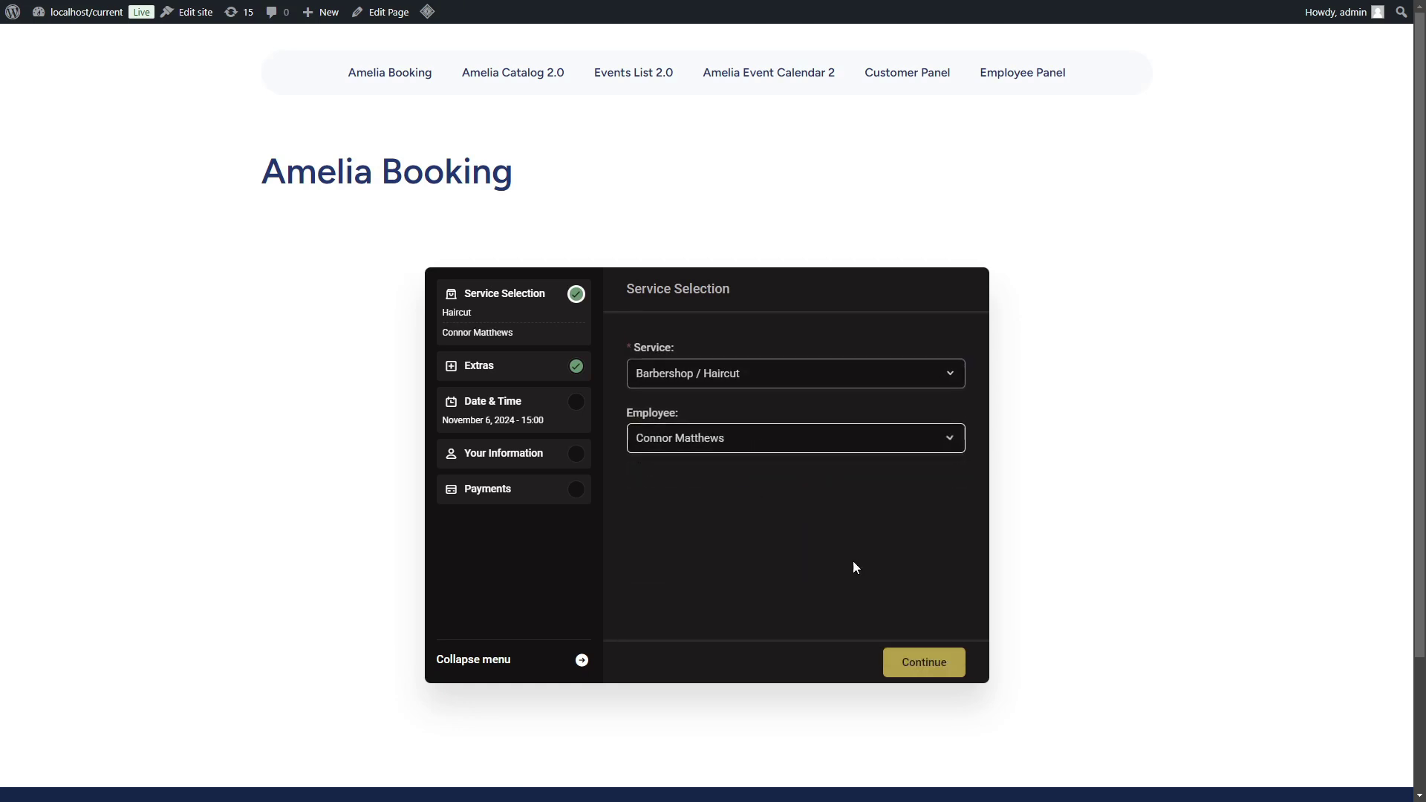
- Continue to the calendar and view November 6, 2024 slots running 09:00–16:30
left_click(934, 665)
left_click(926, 666)
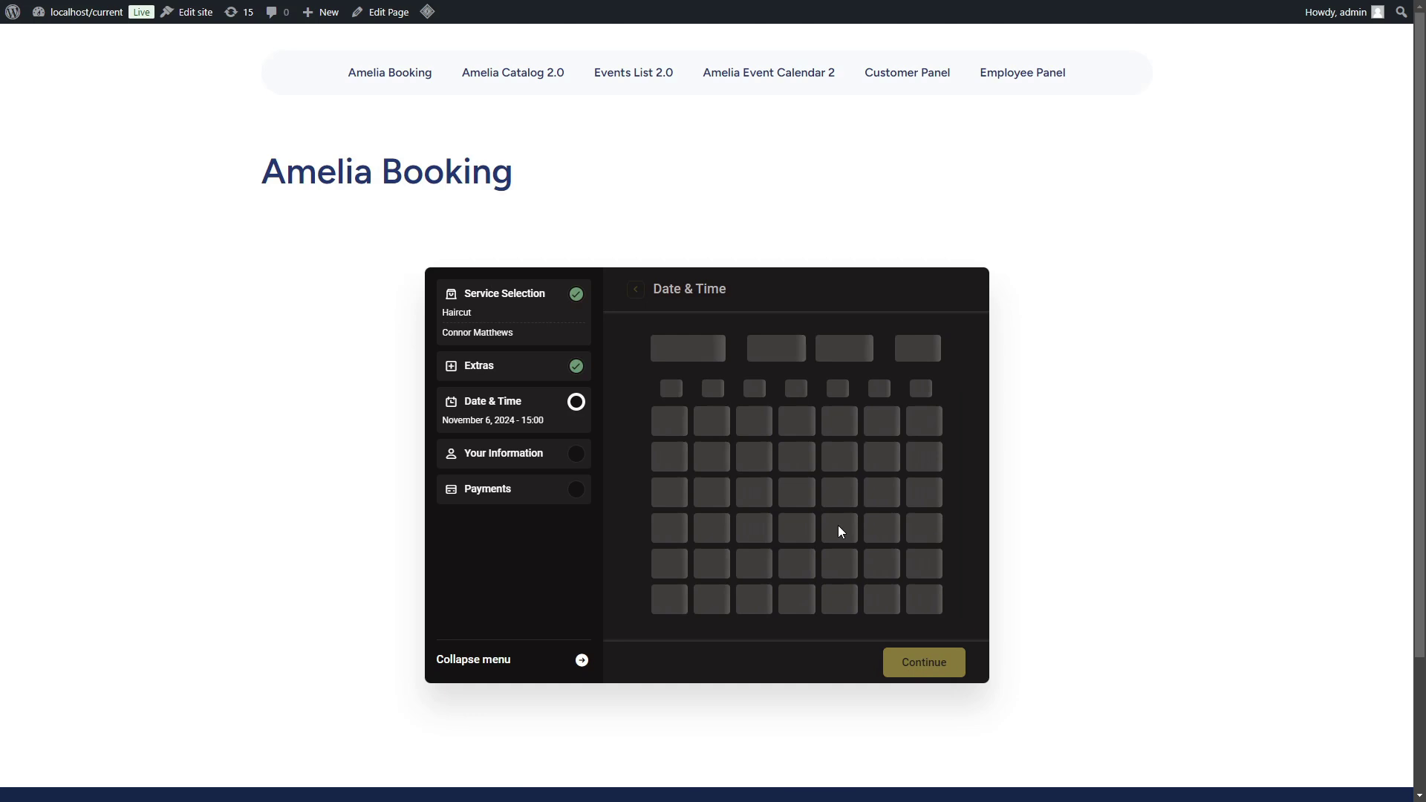
left_click(742, 592)
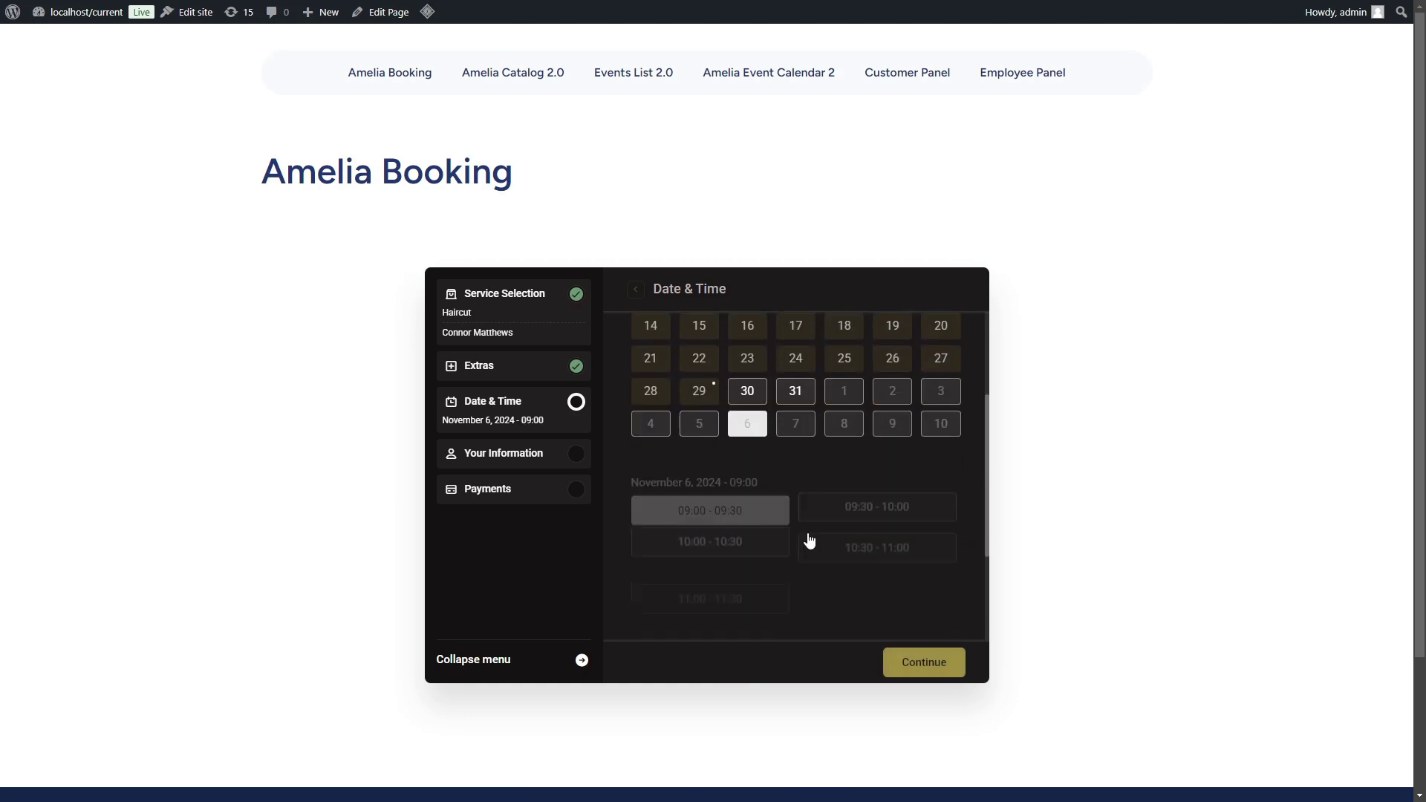